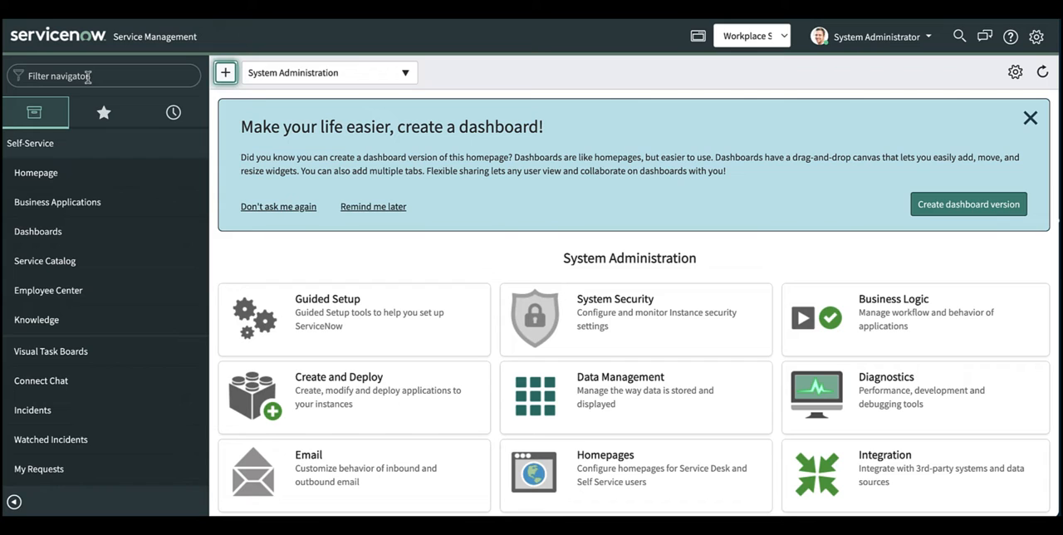
Step: Filter the application navigator for "Safety managemen" and open the Regions list under Space Administration
{"action": "left_click", "coordinate": [98, 75]}
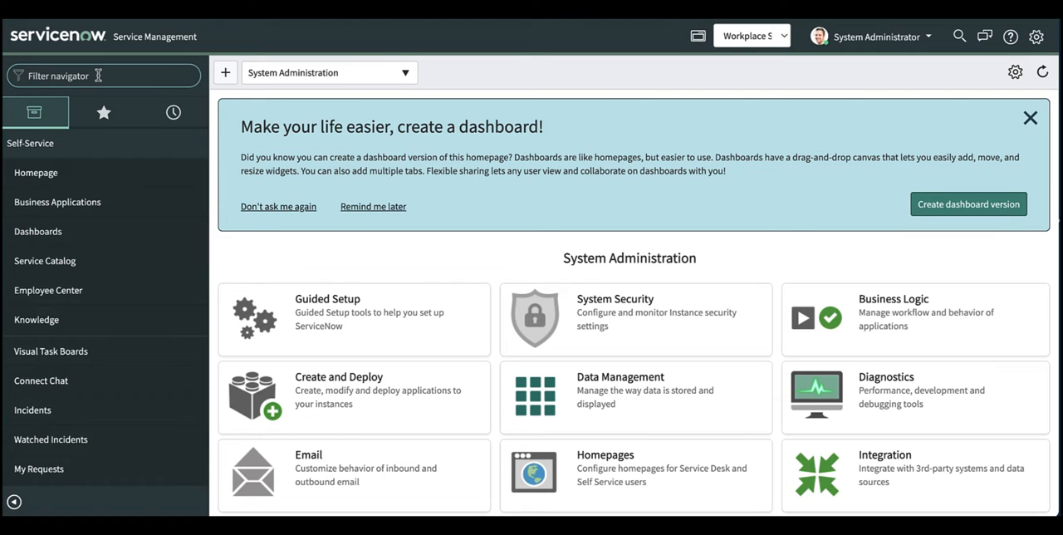
{"action": "type", "text": "Sa"}
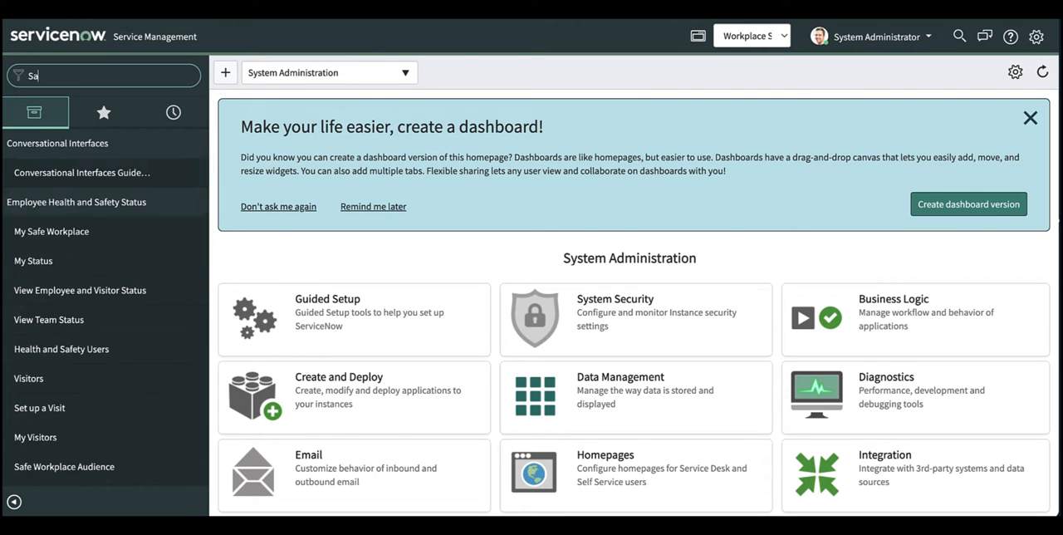
{"action": "type", "text": "fety managemen"}
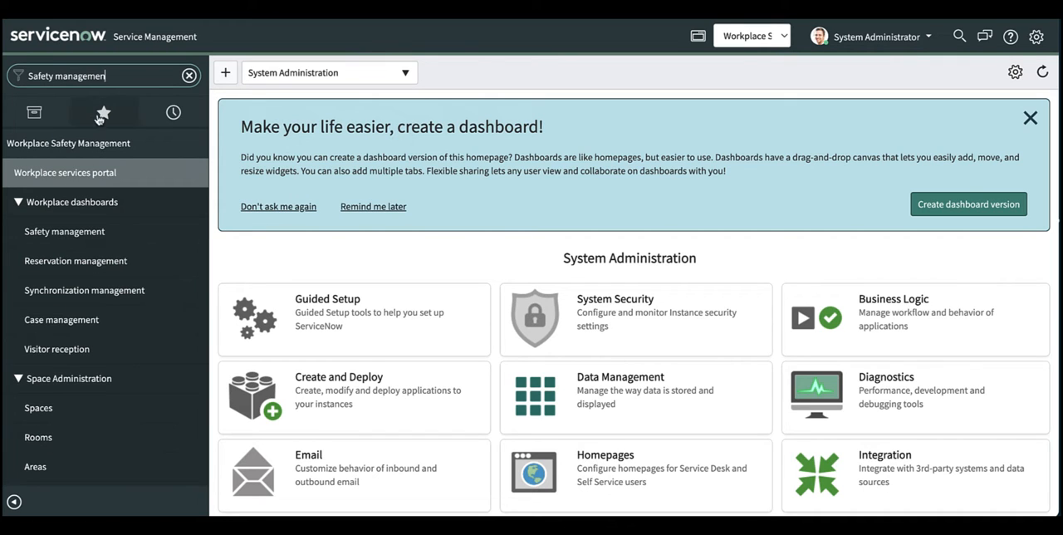
{"action": "scroll", "coordinate": [92, 345], "scroll_direction": "down", "scroll_amount": 3}
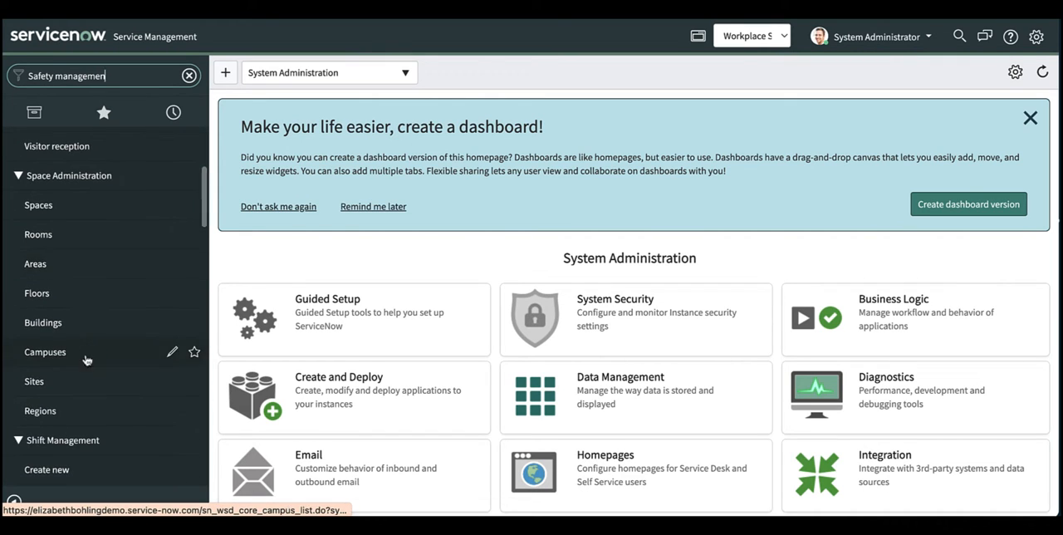
{"action": "left_click", "coordinate": [40, 411]}
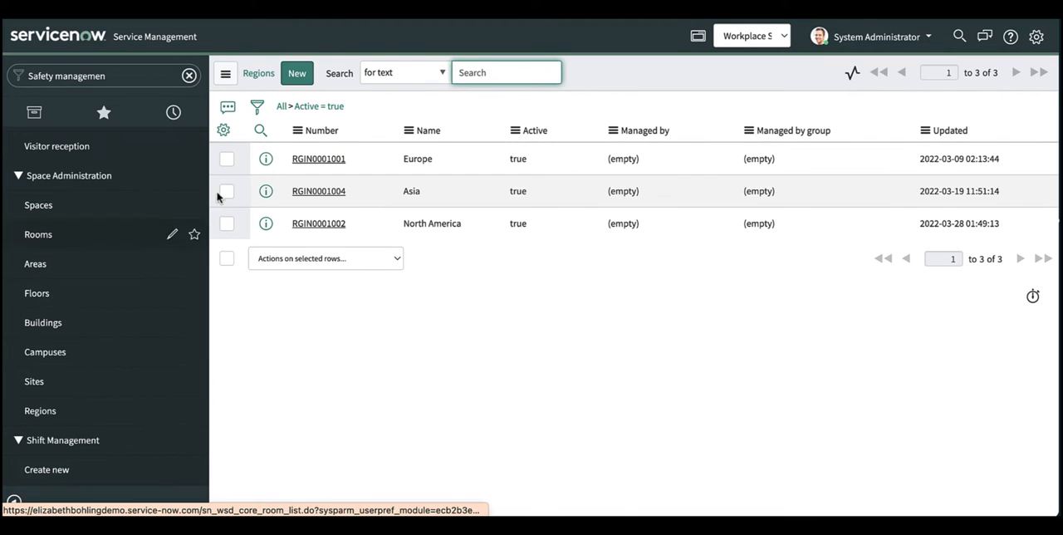
Step: Create and submit a new region record named America
{"action": "left_click", "coordinate": [297, 73]}
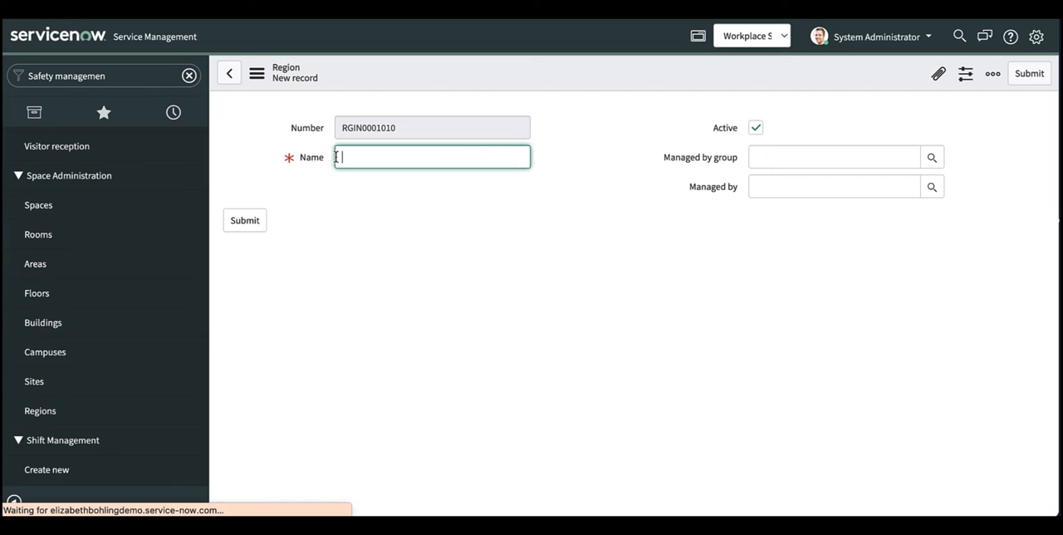
{"action": "type", "text": "America"}
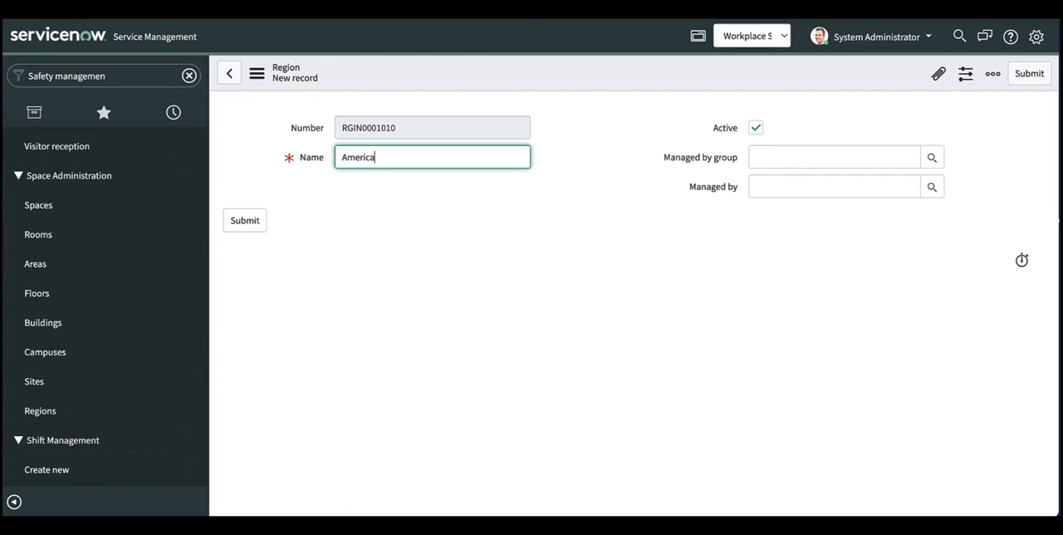
{"action": "left_click", "coordinate": [245, 221]}
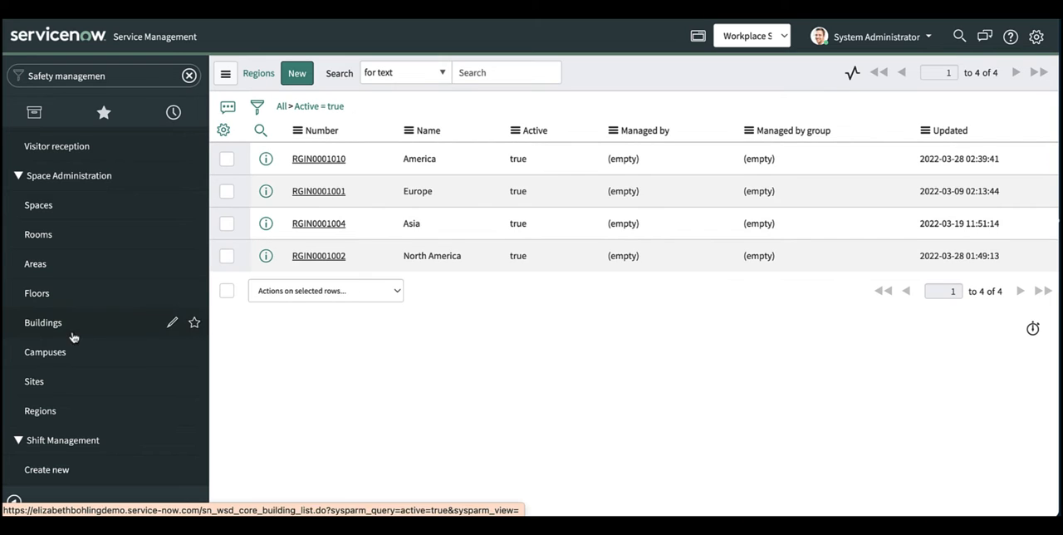
Step: Create and submit a new site record named Texas in the America region
{"action": "left_click", "coordinate": [37, 382]}
{"action": "left_click", "coordinate": [283, 76]}
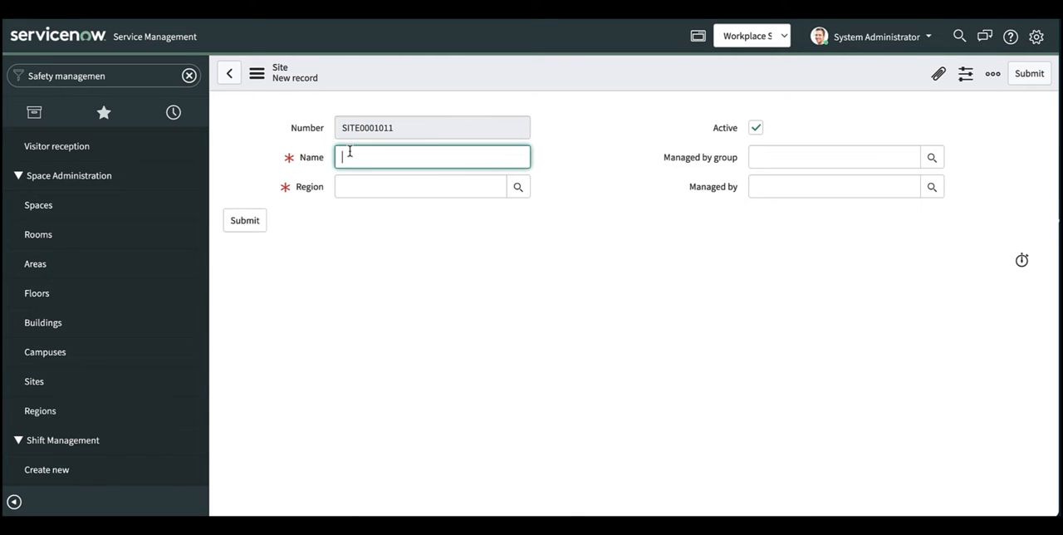
{"action": "type", "text": "Texas"}
{"action": "left_click", "coordinate": [370, 180]}
{"action": "type", "text": "Ame"}
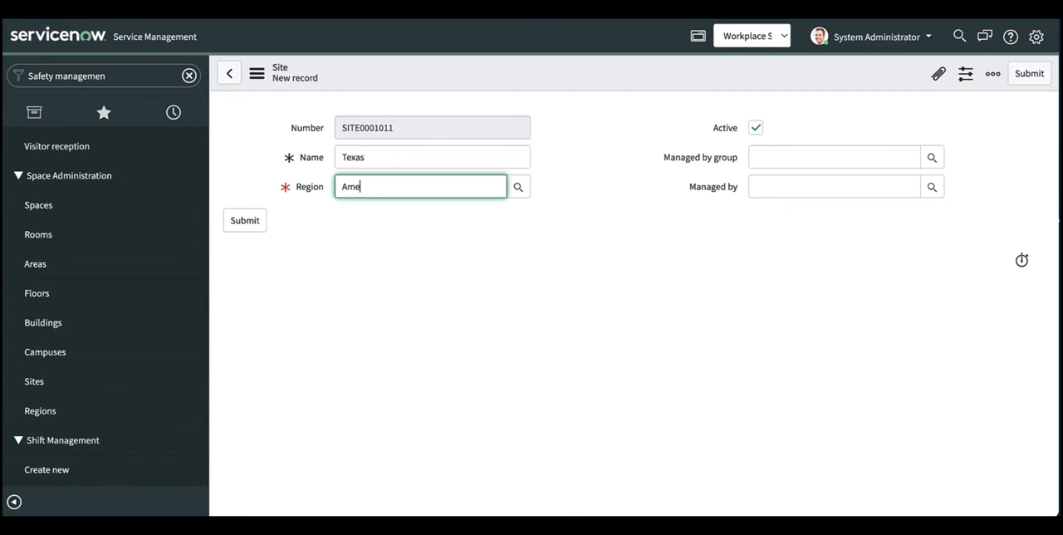
{"action": "type", "text": "rica"}
{"action": "left_click", "coordinate": [357, 204]}
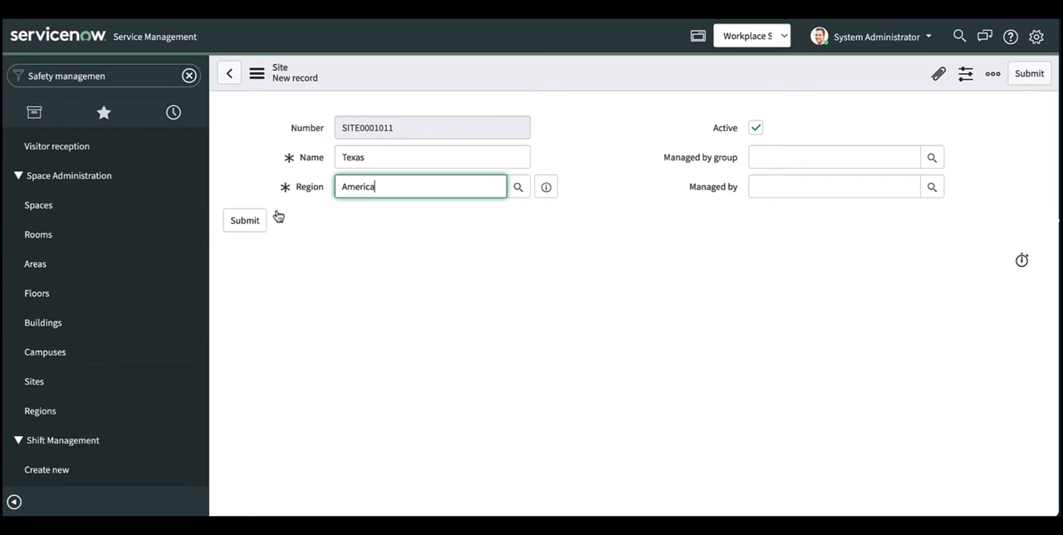
{"action": "left_click", "coordinate": [245, 220]}
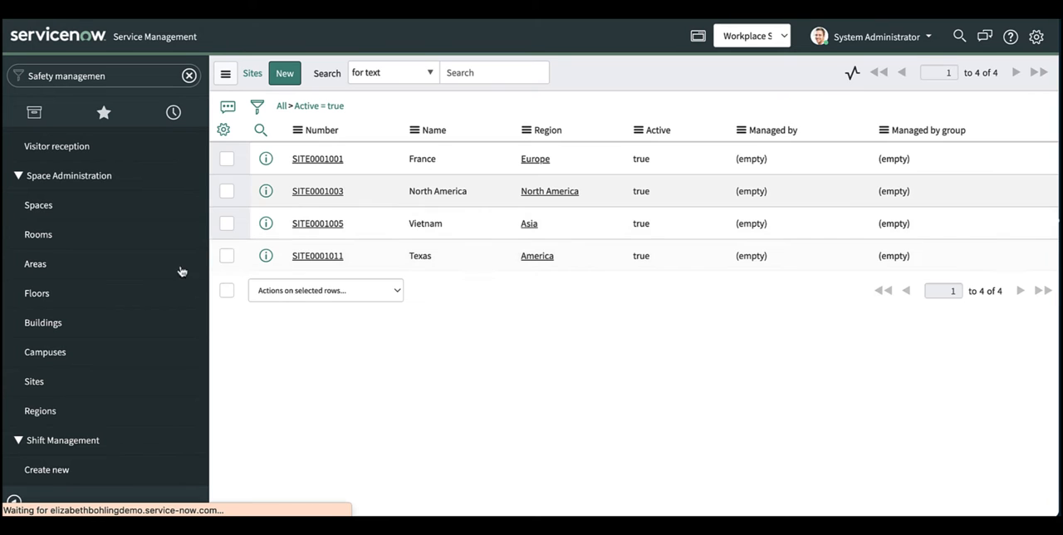
Step: Create and submit a new campus record named Austin with region America and site Texas
{"action": "left_click", "coordinate": [55, 356]}
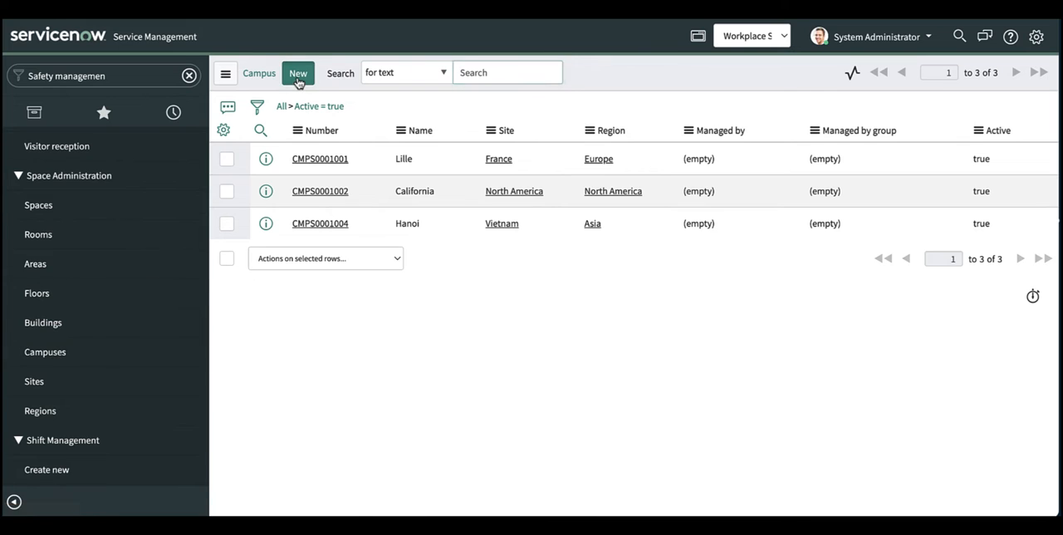
{"action": "left_click", "coordinate": [298, 75]}
{"action": "type", "text": "Austin"}
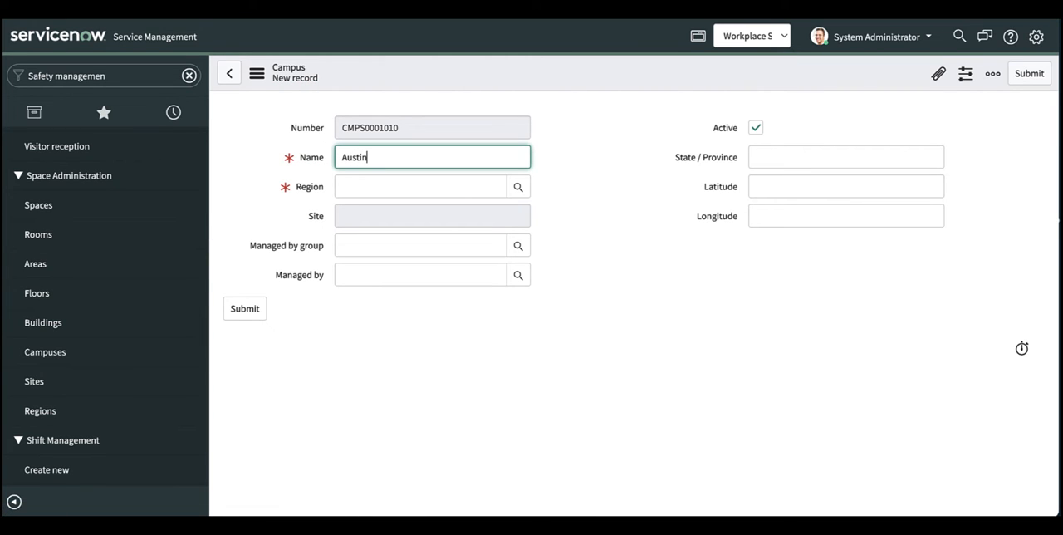
{"action": "left_click", "coordinate": [353, 184]}
{"action": "type", "text": "America"}
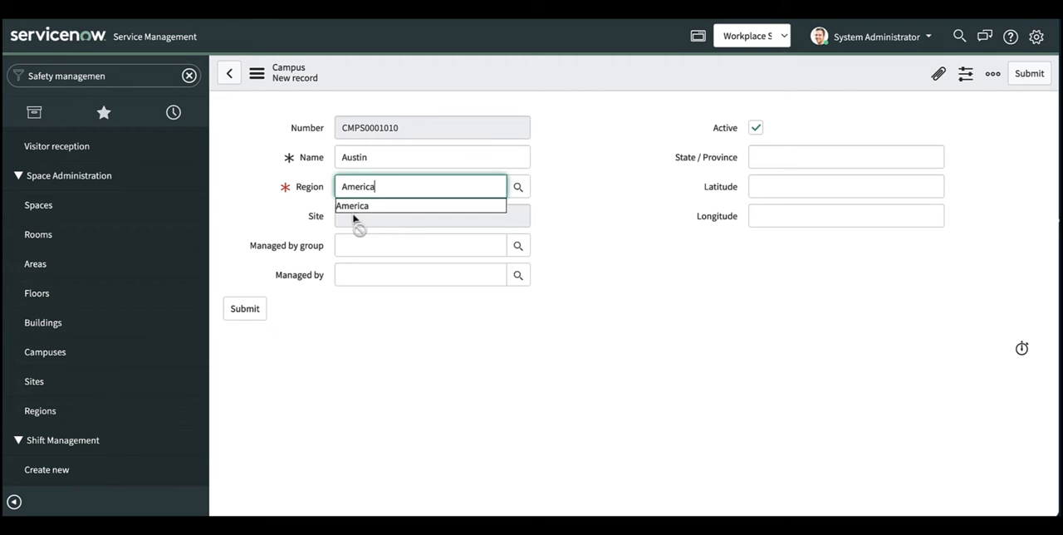
{"action": "left_click", "coordinate": [352, 208]}
{"action": "left_click", "coordinate": [351, 218]}
{"action": "type", "text": "Texas"}
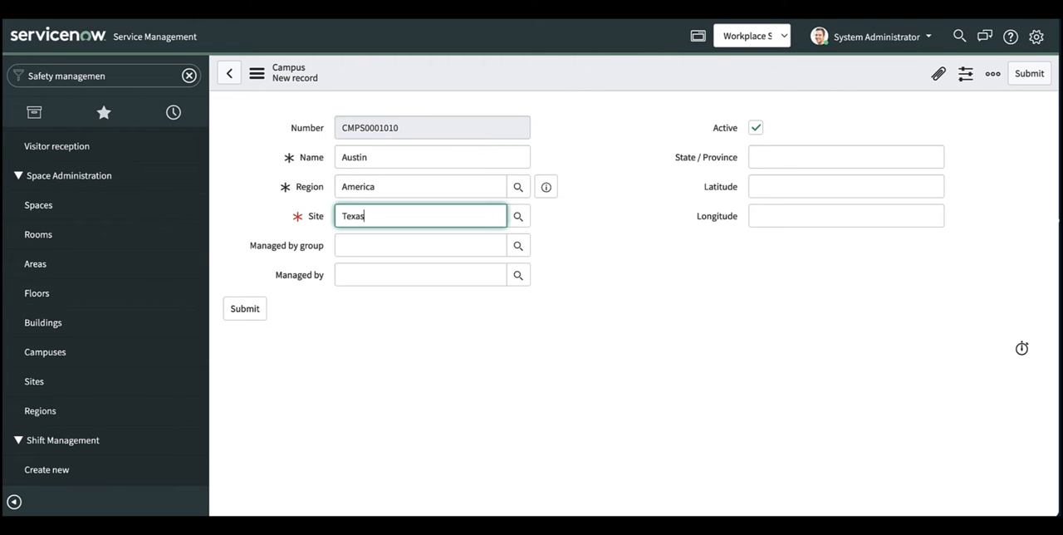
{"action": "left_click", "coordinate": [360, 235]}
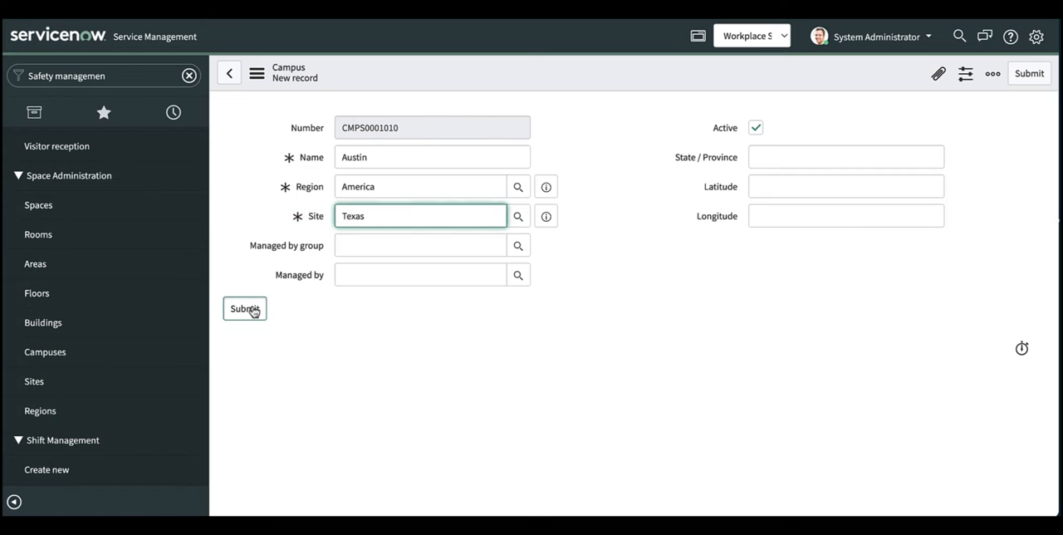
{"action": "left_click", "coordinate": [252, 308]}
Step: Start a new building record named Austin-A4 and assign it to the America region
{"action": "left_click", "coordinate": [45, 327]}
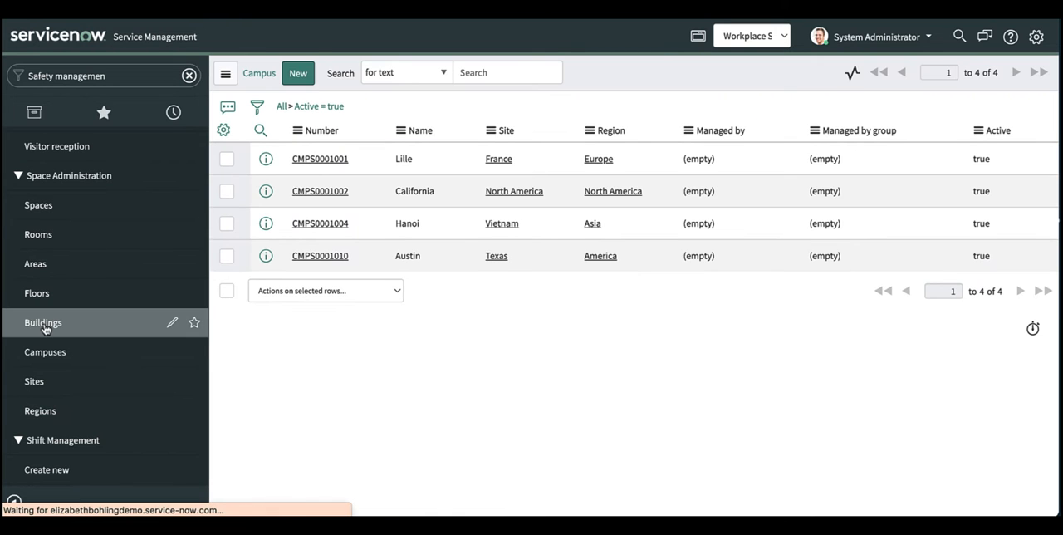
{"action": "left_click", "coordinate": [302, 76]}
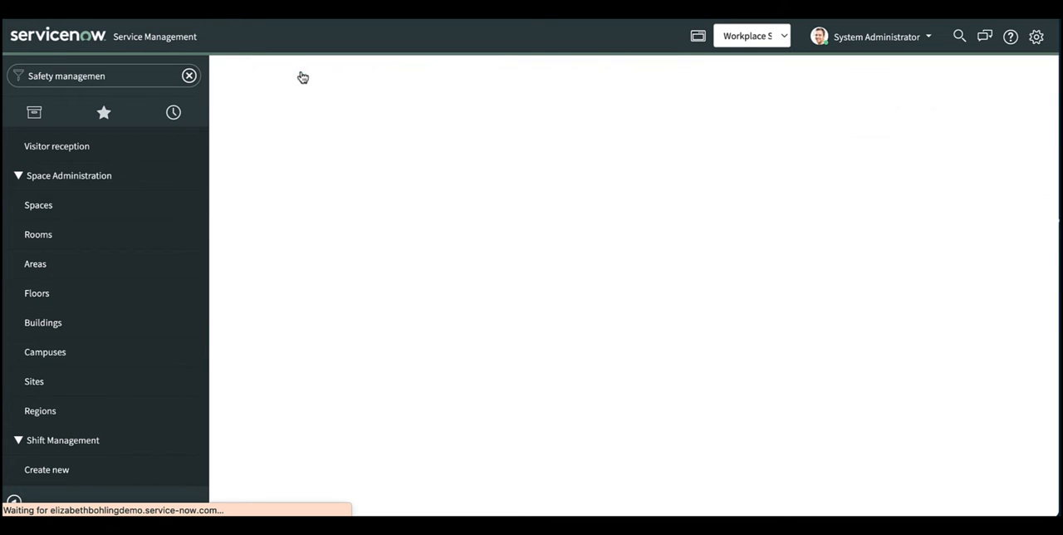
{"action": "type", "text": "Austin-A"}
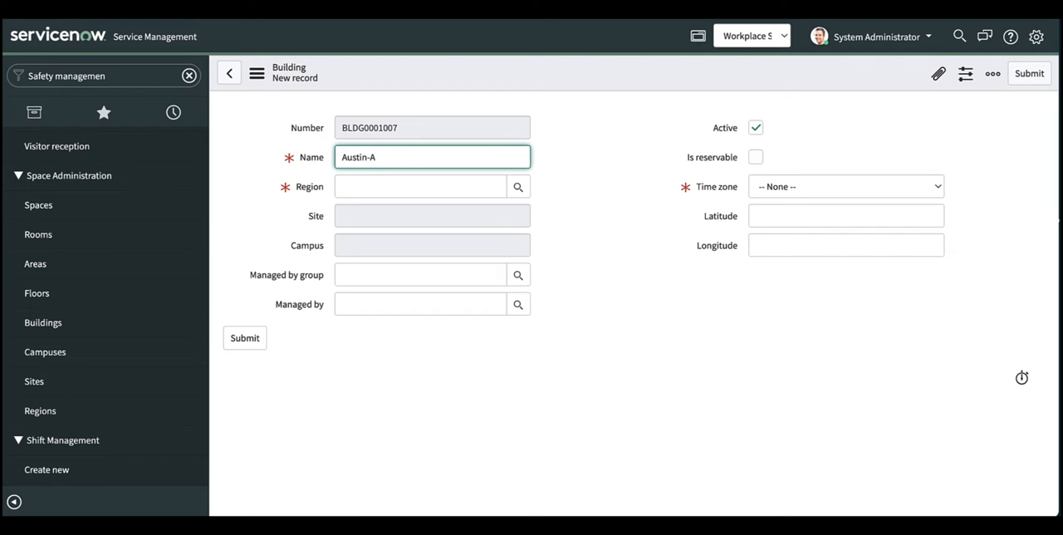
{"action": "type", "text": "4"}
{"action": "left_click", "coordinate": [356, 184]}
{"action": "type", "text": "America"}
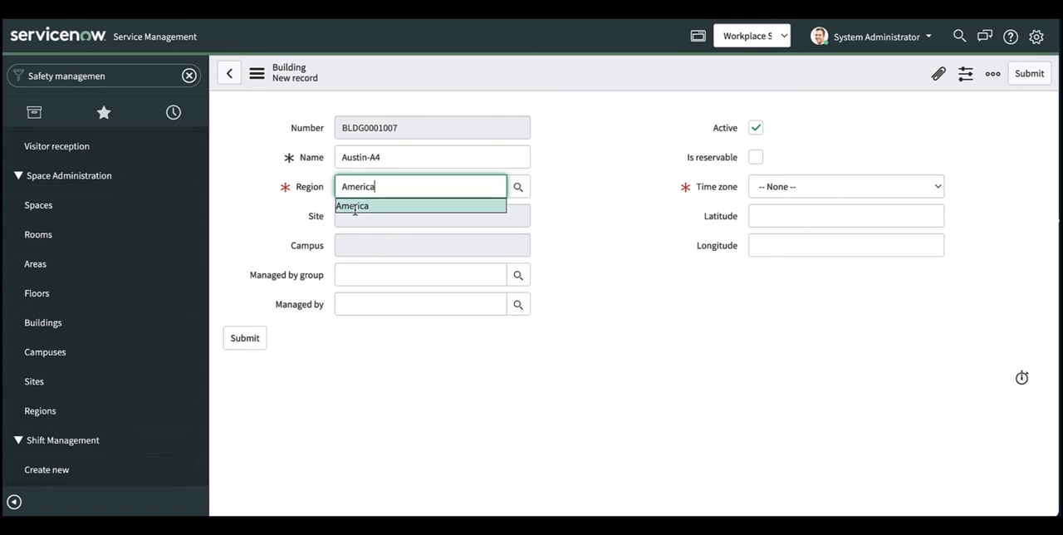
{"action": "left_click", "coordinate": [354, 206]}
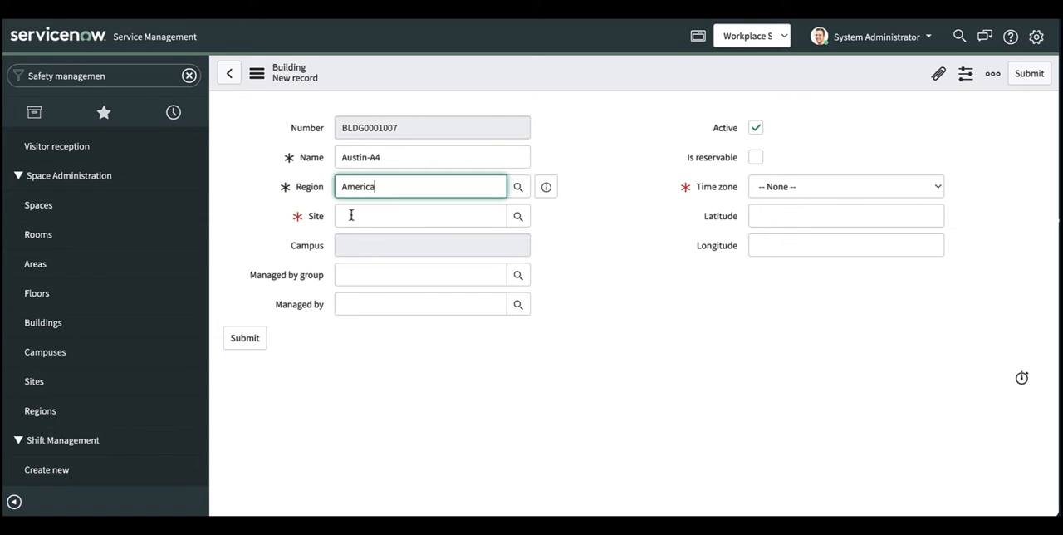
Step: Set the building's site to Texas and its campus to Austin
{"action": "left_click", "coordinate": [351, 215]}
{"action": "type", "text": "Tez"}
{"action": "key", "text": "BackSpace"}
{"action": "type", "text": "xas"}
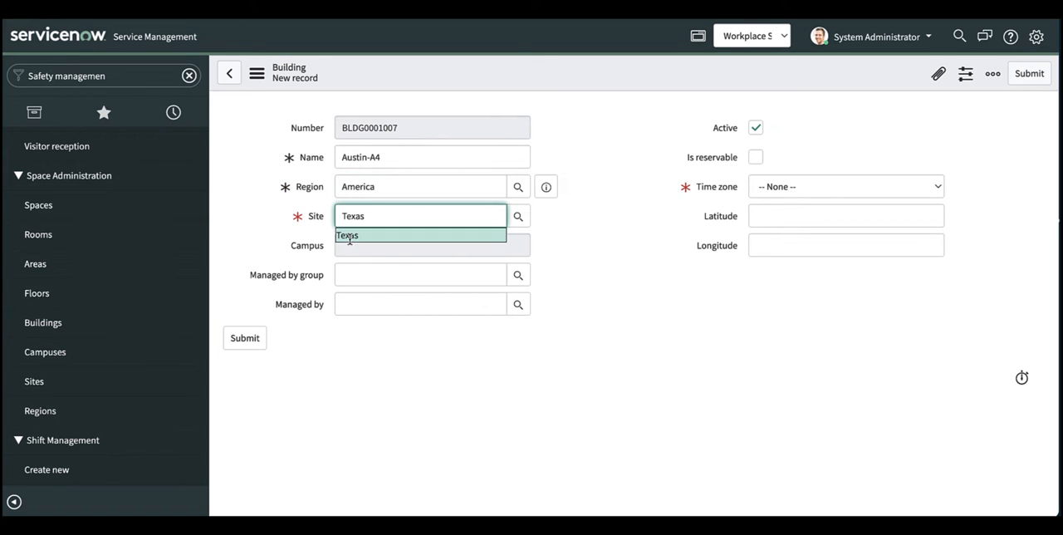
{"action": "left_click", "coordinate": [351, 236]}
{"action": "left_click", "coordinate": [350, 240]}
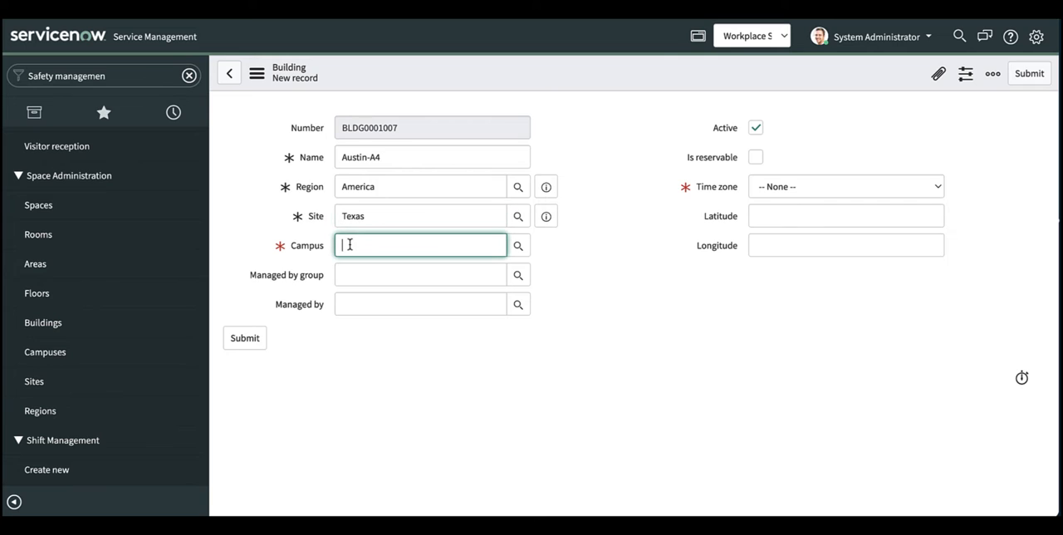
{"action": "type", "text": "Austin"}
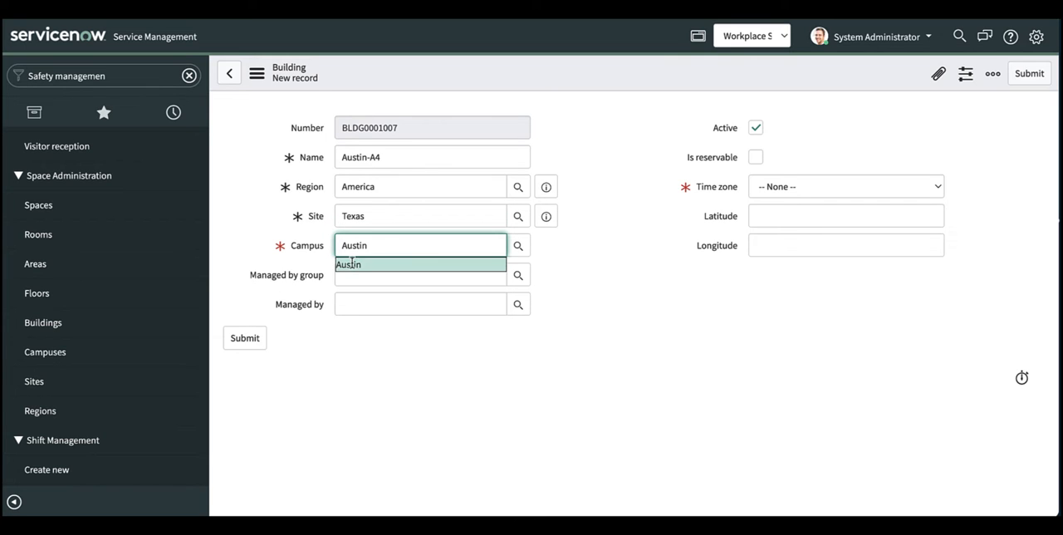
{"action": "left_click", "coordinate": [353, 263]}
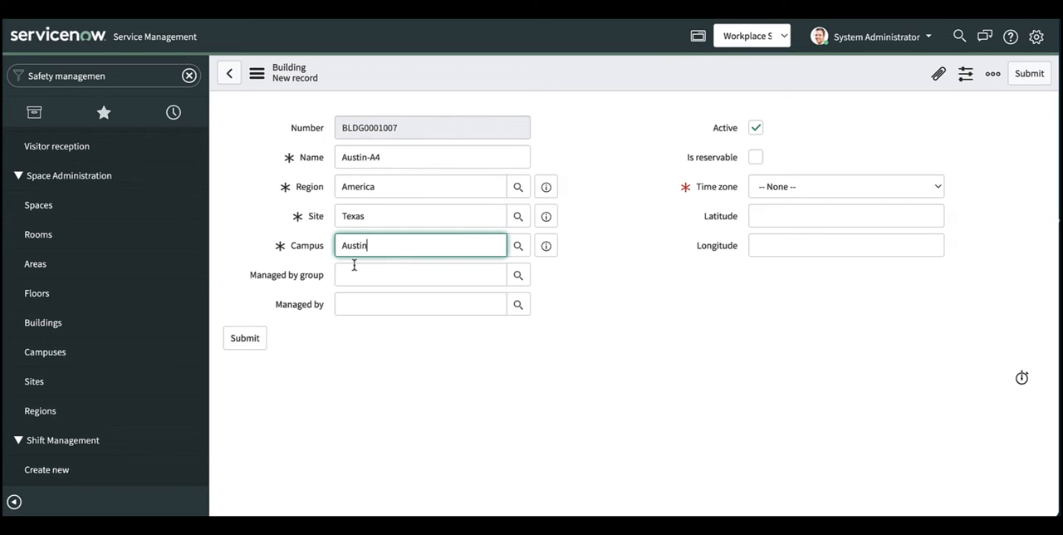
Step: Mark the Austin-A4 building as reservable, choose its time zone and submit the record
{"action": "left_click", "coordinate": [752, 160]}
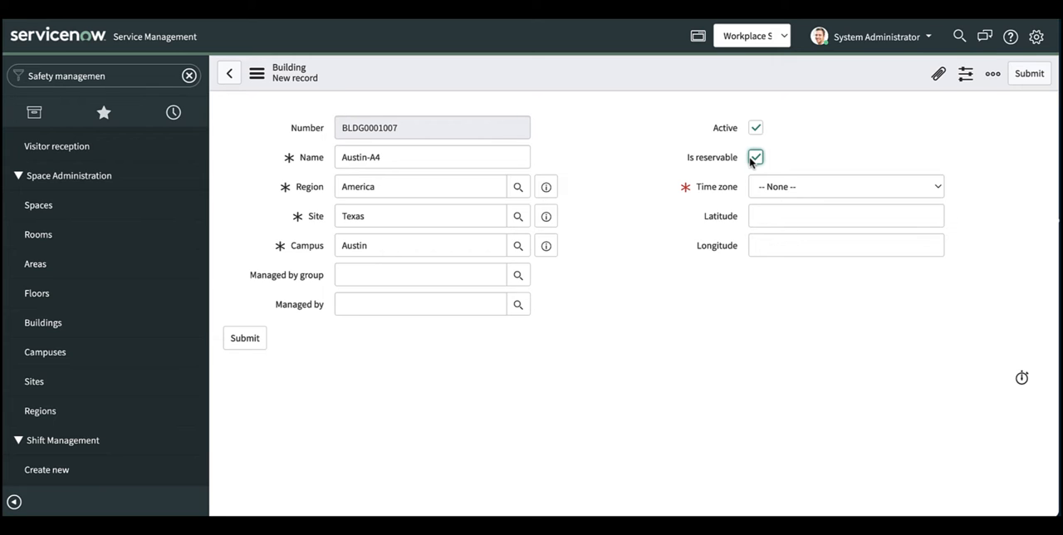
{"action": "left_click", "coordinate": [941, 182]}
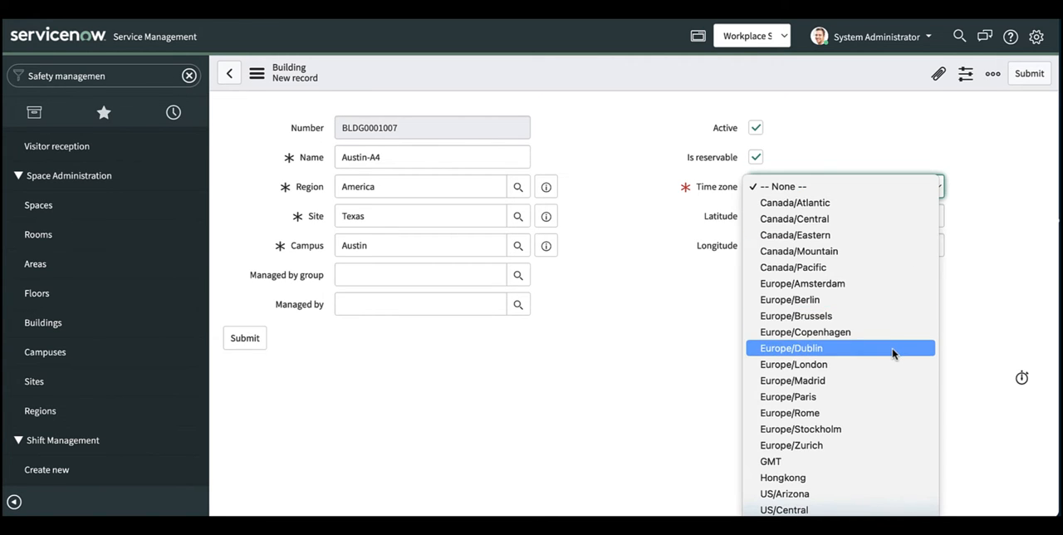
{"action": "scroll", "coordinate": [894, 354], "scroll_direction": "down", "scroll_amount": 1}
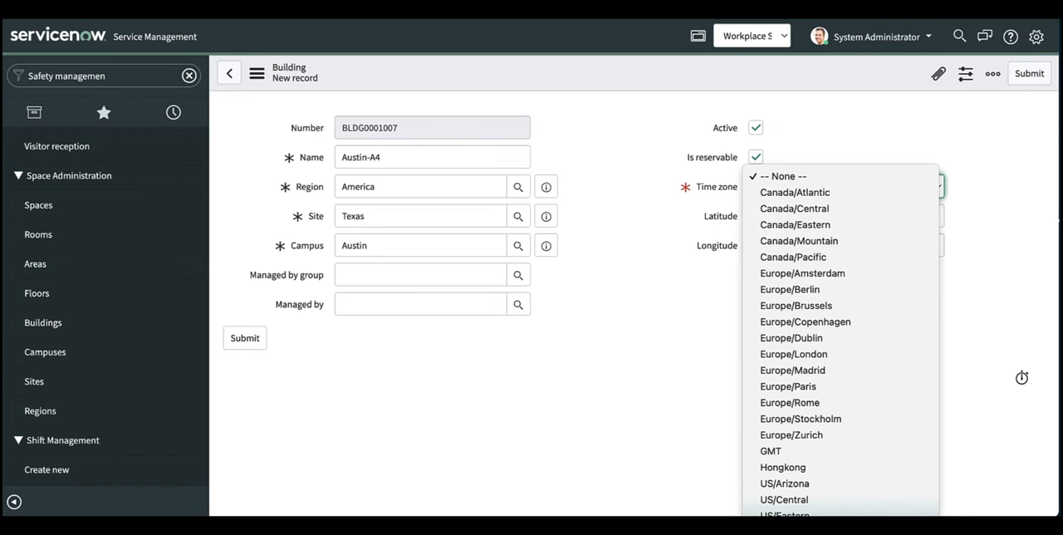
{"action": "left_click", "coordinate": [818, 531]}
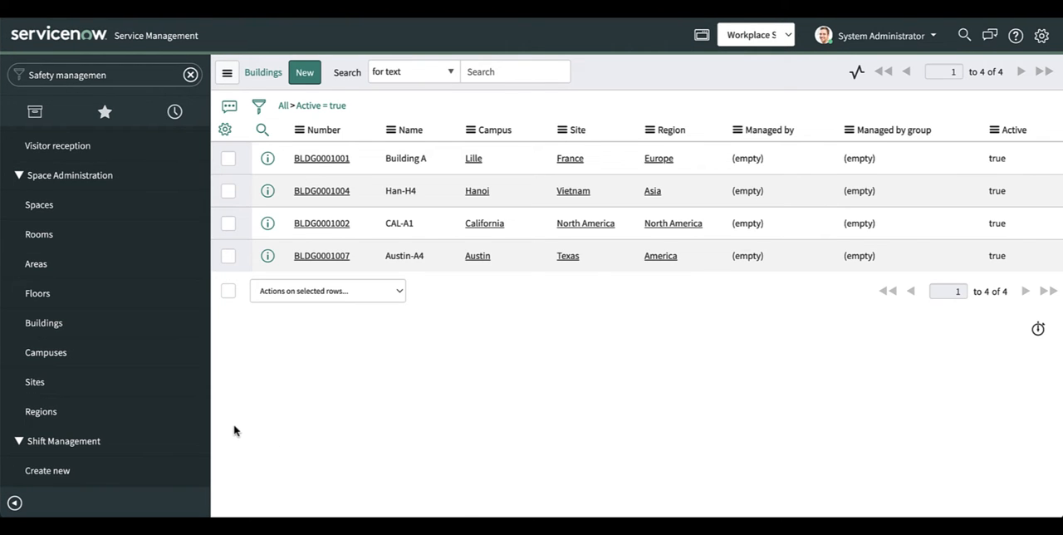
Step: Start a new floor record named Floor 4 and assign it to the America region
{"action": "left_click", "coordinate": [39, 294]}
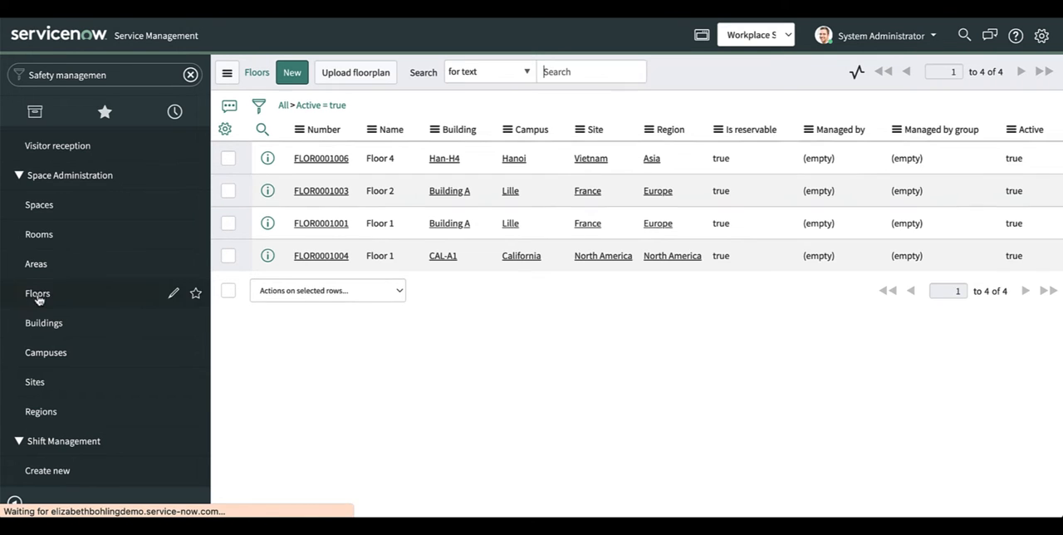
{"action": "left_click", "coordinate": [293, 74]}
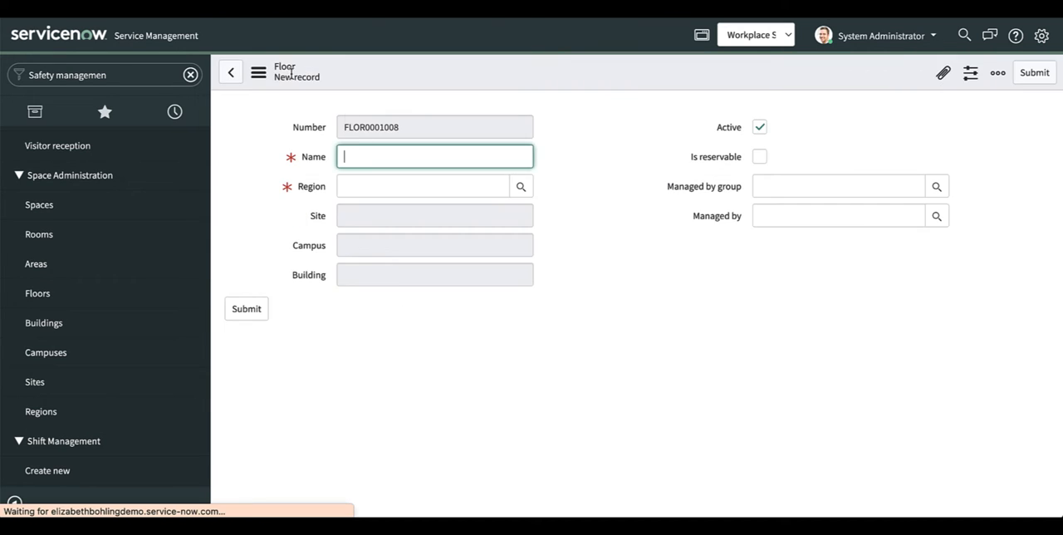
{"action": "type", "text": "Floor 4"}
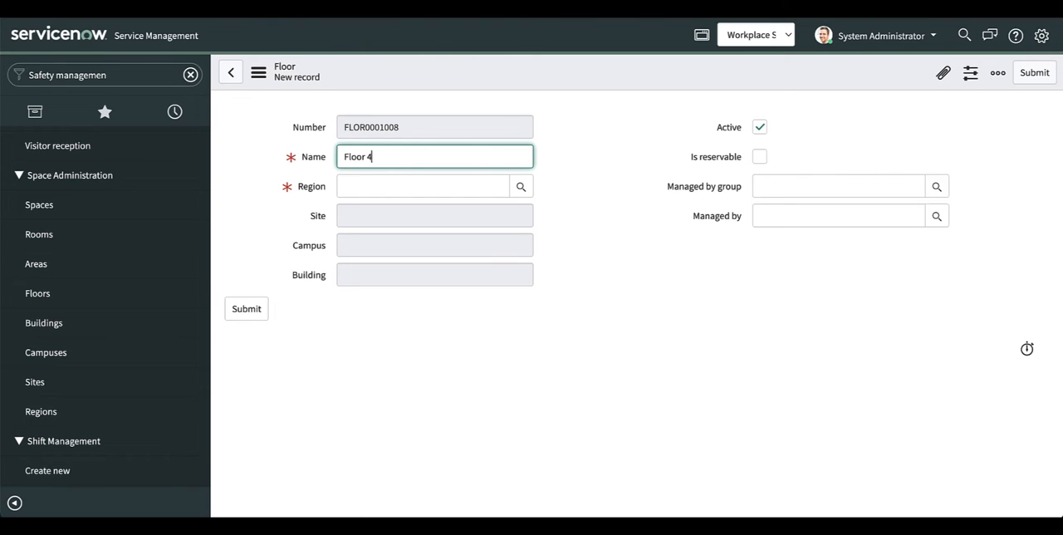
{"action": "left_click", "coordinate": [368, 179]}
{"action": "type", "text": "America"}
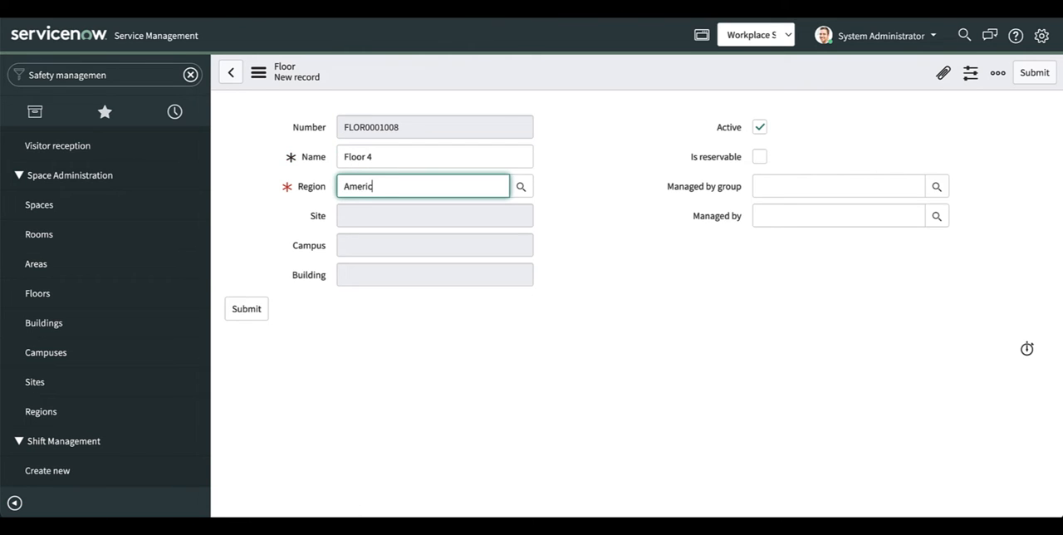
{"action": "left_click", "coordinate": [365, 204]}
Step: Set the floor's site to Texas and its campus to Austin
{"action": "left_click", "coordinate": [362, 212]}
{"action": "type", "text": "Texas"}
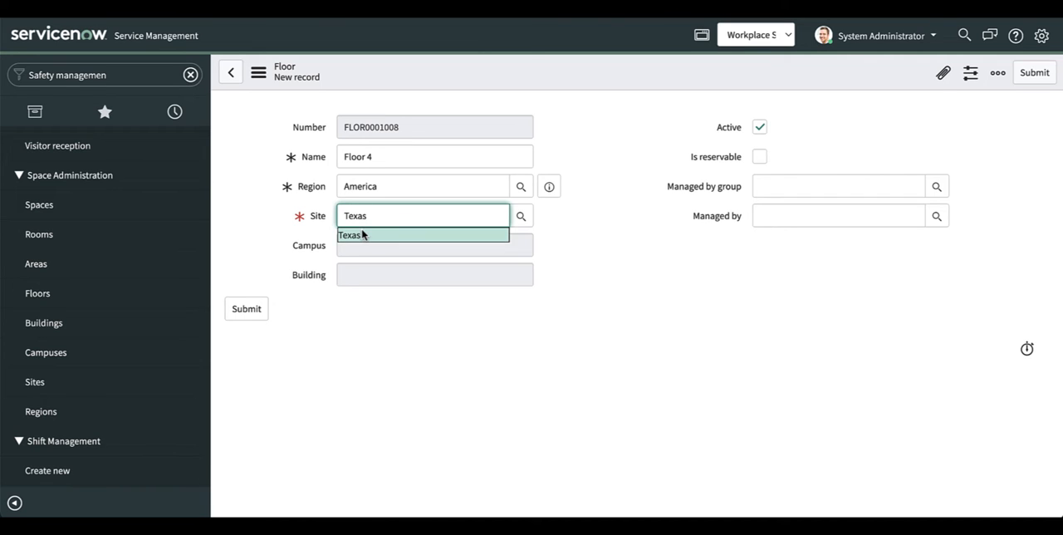
{"action": "left_click", "coordinate": [362, 235]}
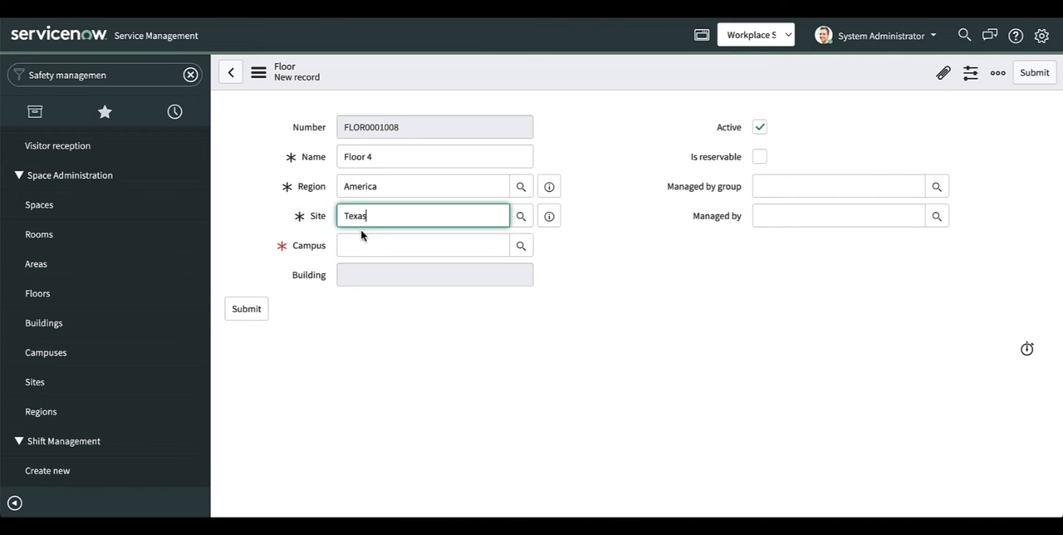
{"action": "left_click", "coordinate": [359, 241]}
{"action": "type", "text": "Austin"}
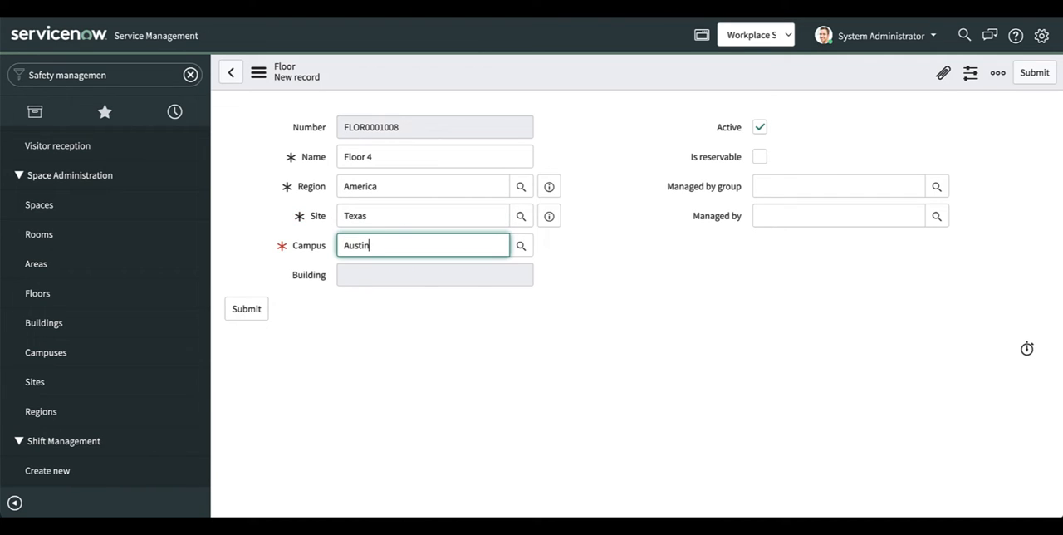
{"action": "left_click", "coordinate": [359, 264]}
Step: Set the floor's building to Austin-A4, mark the floor as reservable and submit the record
{"action": "left_click", "coordinate": [358, 276]}
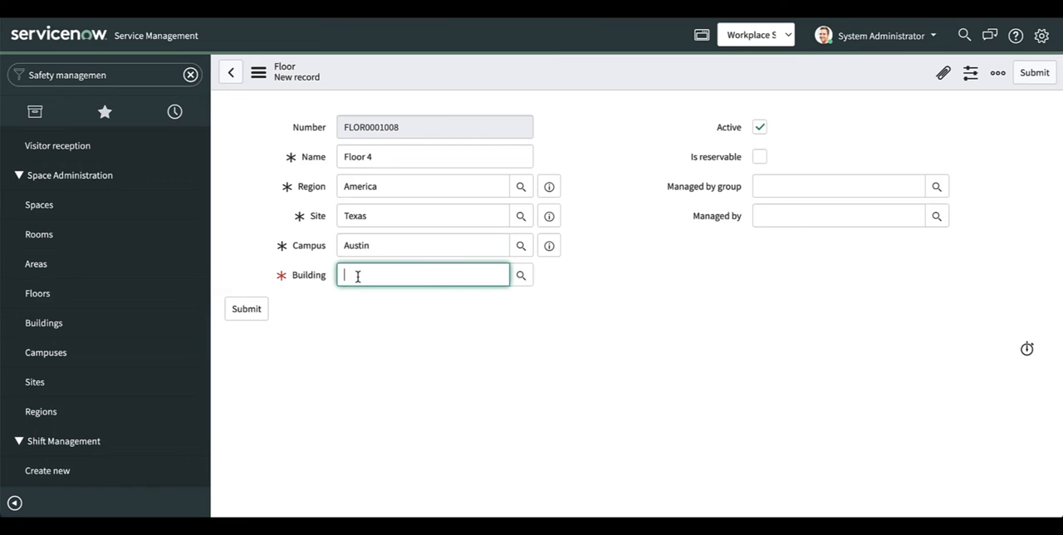
{"action": "type", "text": "Austin"}
{"action": "left_click", "coordinate": [366, 296]}
{"action": "left_click", "coordinate": [759, 157]}
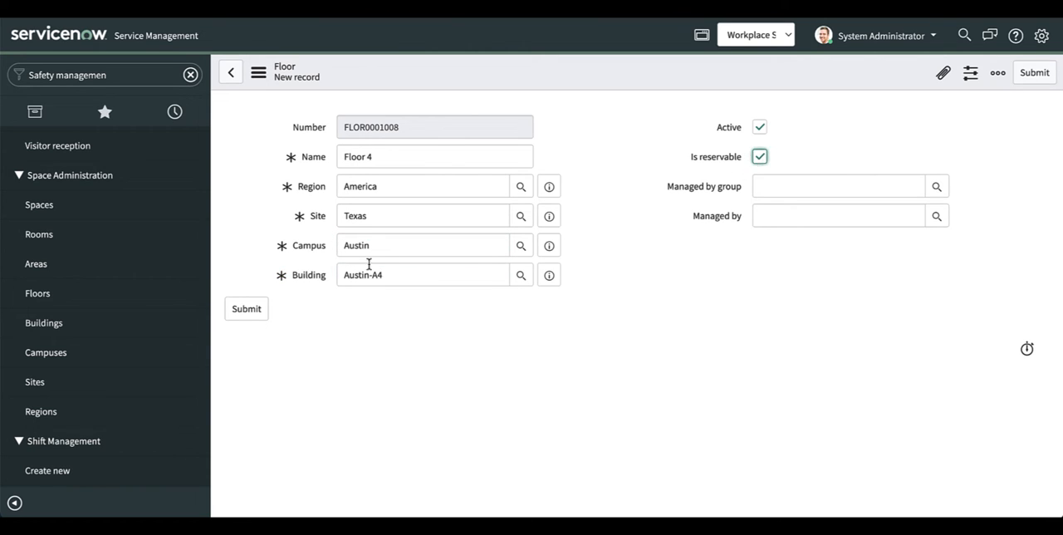
{"action": "left_click", "coordinate": [259, 308]}
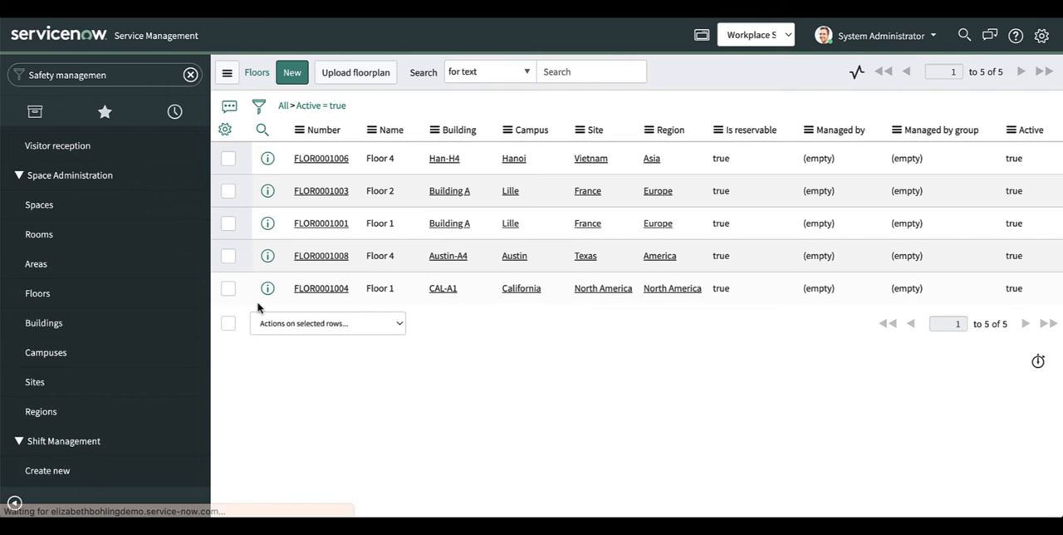
Step: Start a new area record named C1-Floor 4 and assign it to the America region
{"action": "left_click", "coordinate": [37, 272]}
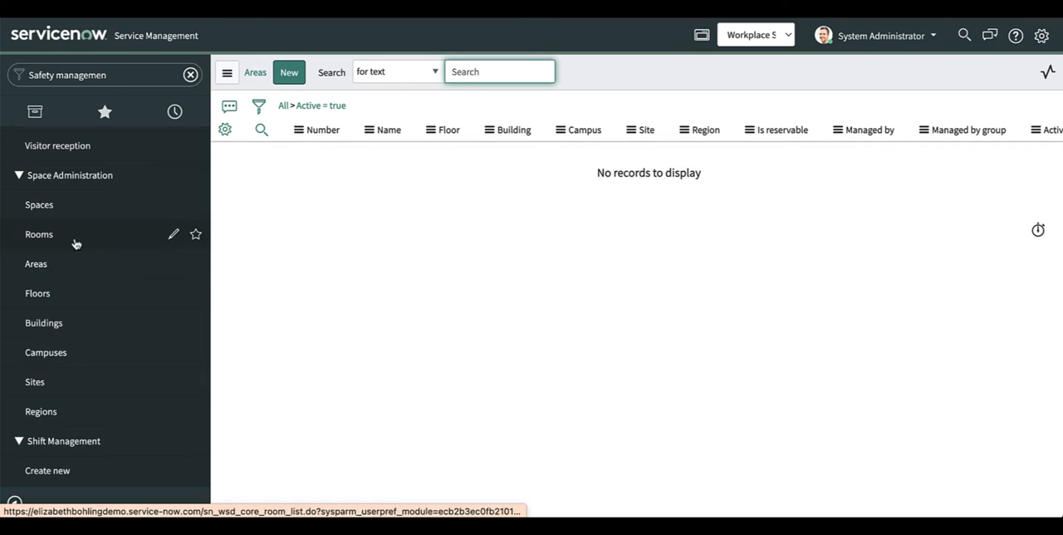
{"action": "left_click", "coordinate": [285, 75]}
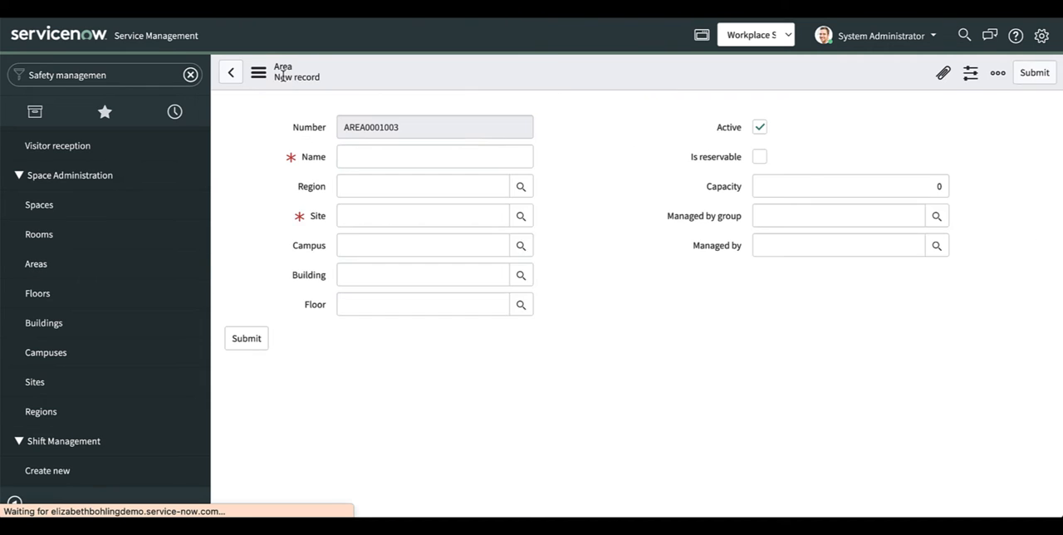
{"action": "type", "text": "C1-Floor"}
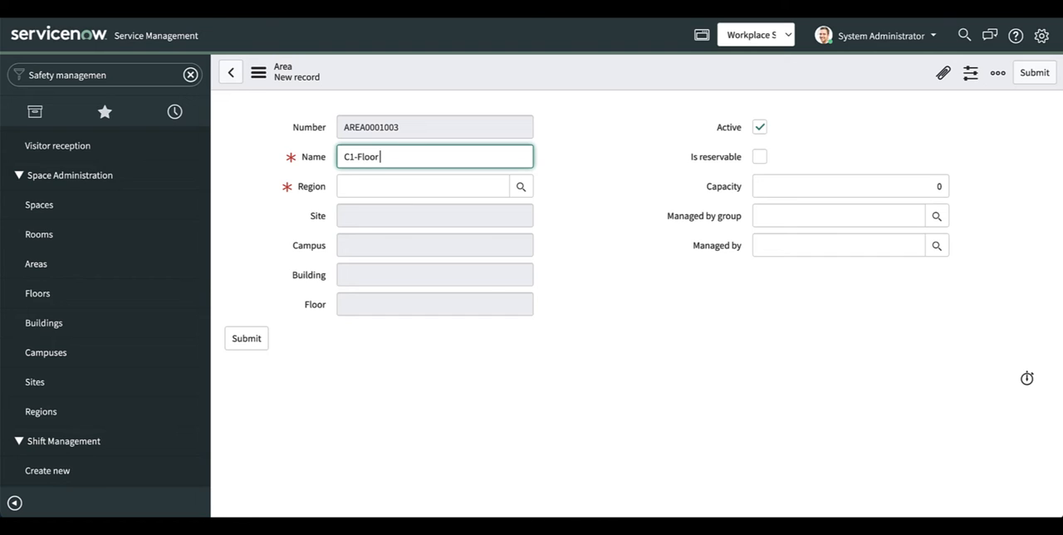
{"action": "type", "text": " 4"}
{"action": "left_click", "coordinate": [358, 188]}
{"action": "type", "text": "Ameri"}
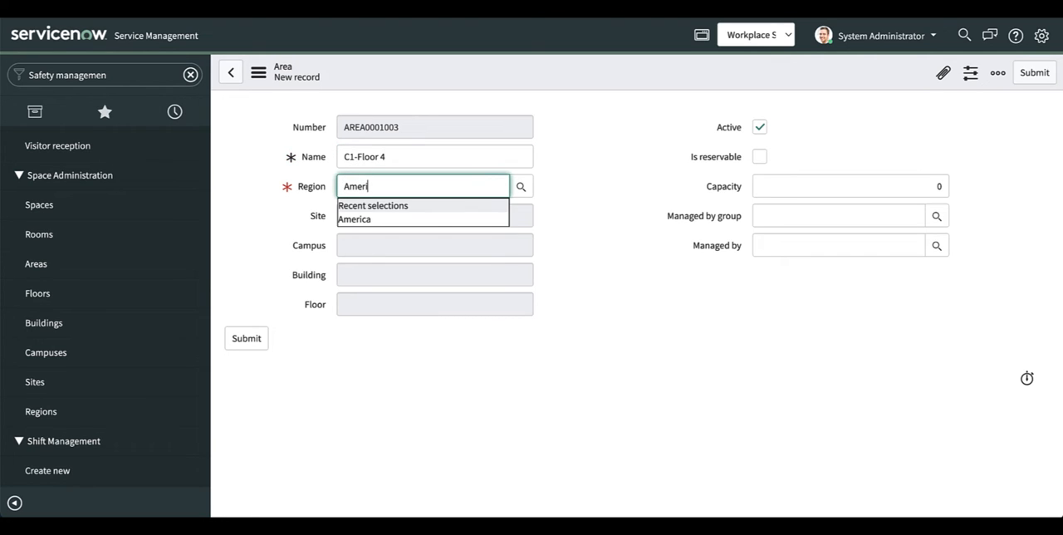
{"action": "left_click", "coordinate": [354, 217]}
Step: Set the area's site to Texas and its campus to Austin
{"action": "left_click", "coordinate": [350, 213]}
{"action": "type", "text": "Texas"}
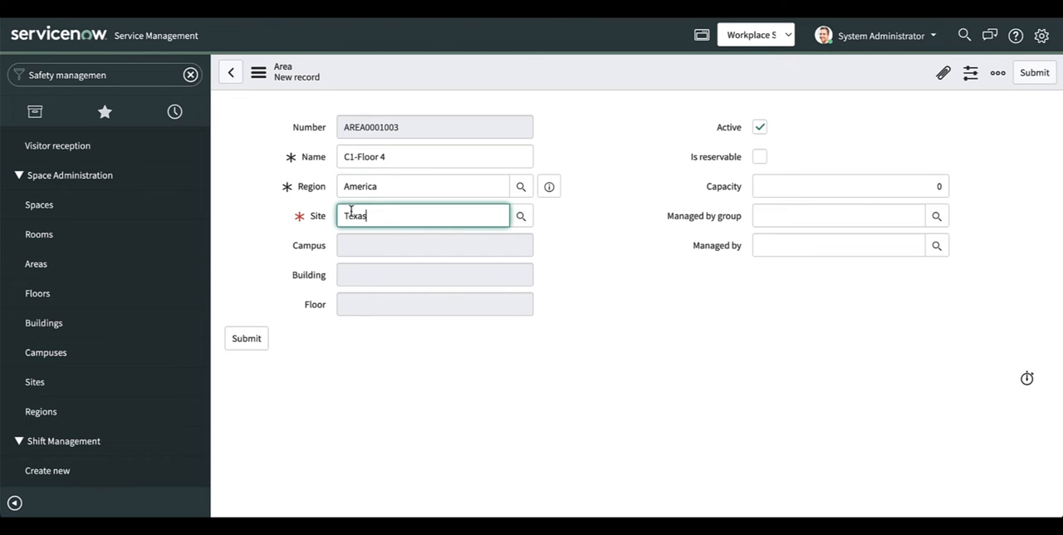
{"action": "left_click", "coordinate": [350, 247]}
{"action": "left_click", "coordinate": [350, 248]}
{"action": "type", "text": "Aust"}
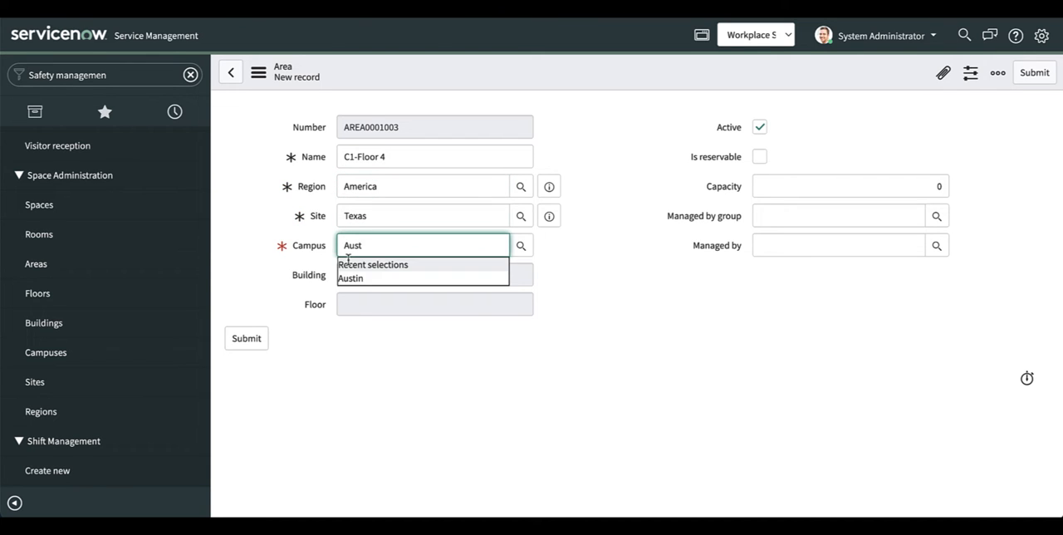
{"action": "left_click", "coordinate": [348, 267]}
Step: Set the area's building to Austin-A4 and its floor to Floor 4
{"action": "left_click", "coordinate": [348, 272]}
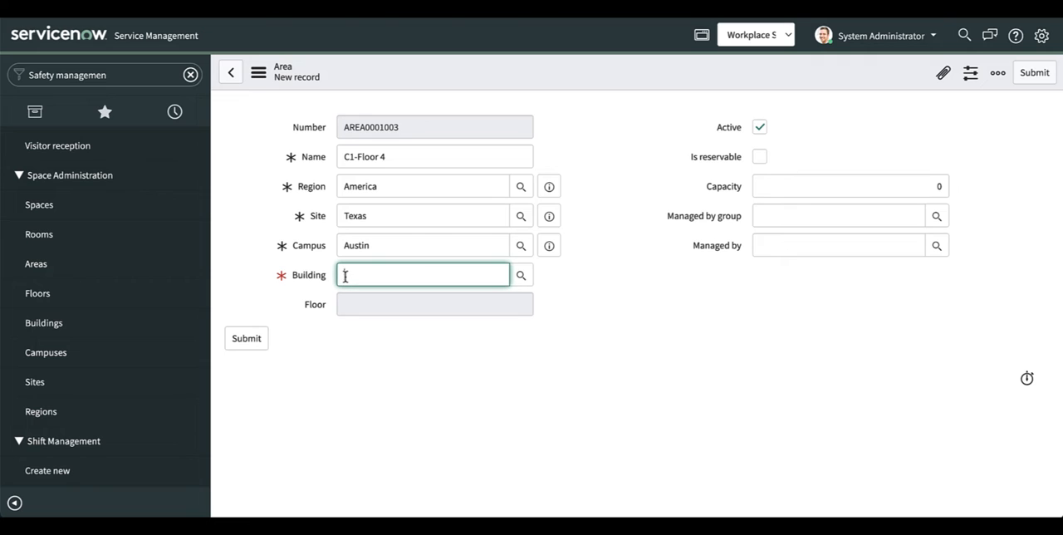
{"action": "type", "text": "Aust"}
{"action": "left_click", "coordinate": [356, 307]}
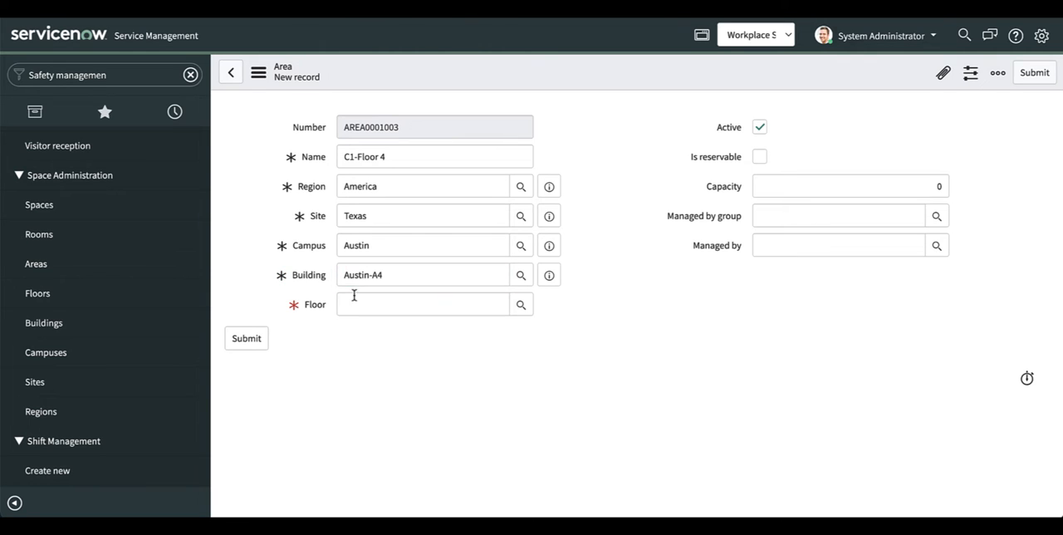
{"action": "left_click", "coordinate": [354, 304]}
{"action": "type", "text": "Floor"}
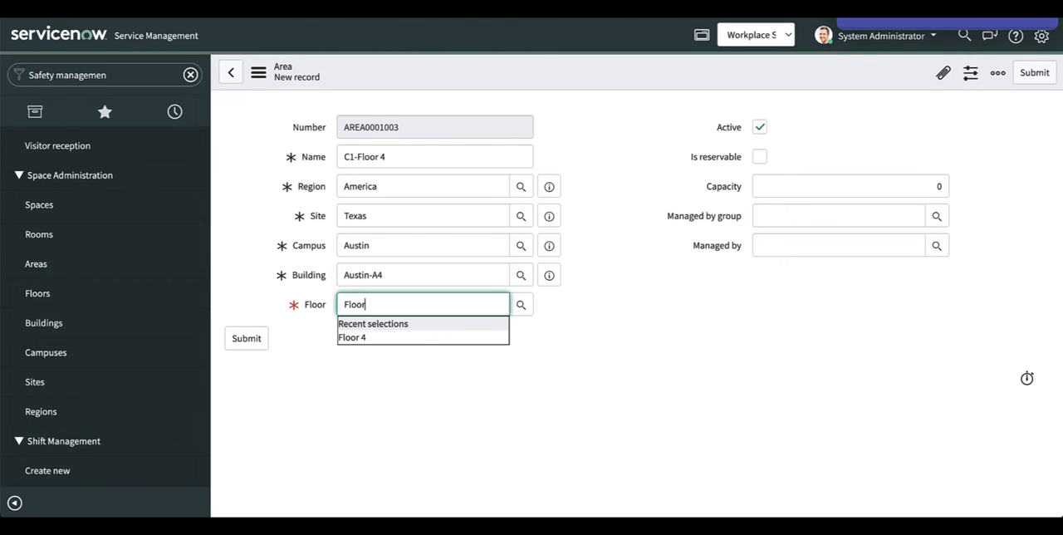
{"action": "left_click", "coordinate": [353, 337]}
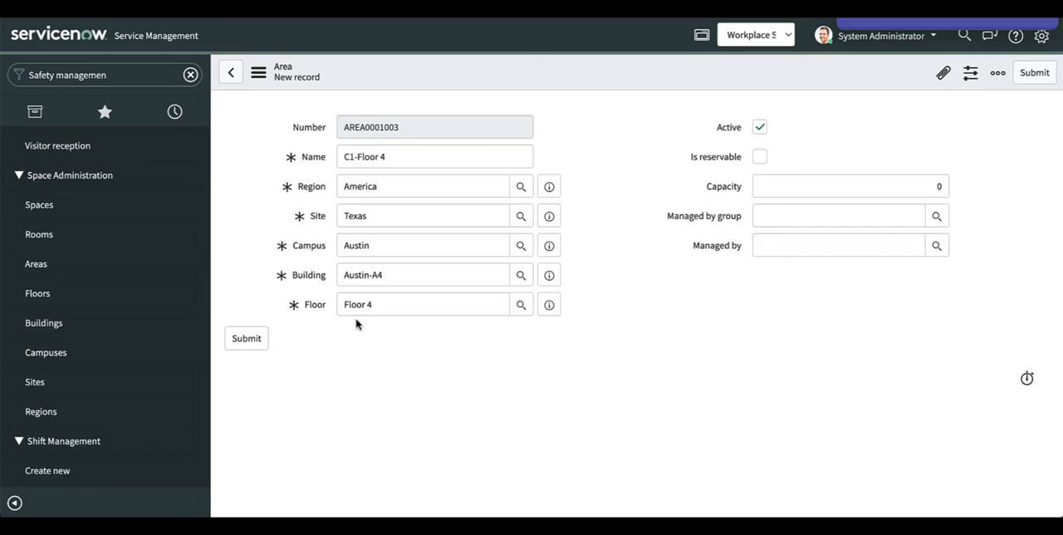
Step: Mark the C1-Floor 4 area as reservable with a capacity of 6 and submit the record
{"action": "left_click", "coordinate": [758, 156]}
{"action": "left_click", "coordinate": [944, 187]}
{"action": "key", "text": "BackSpace"}
{"action": "type", "text": "6"}
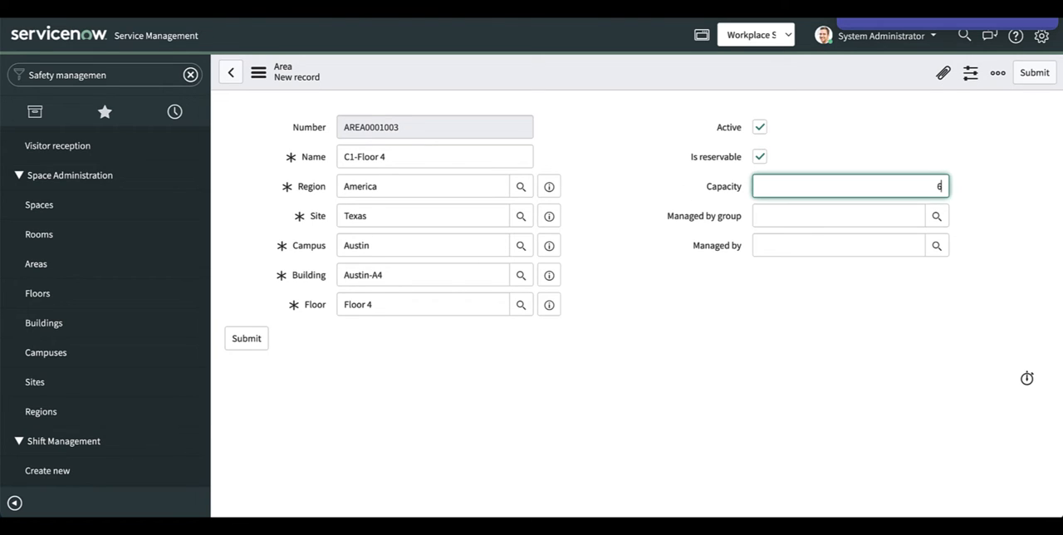
{"action": "left_click", "coordinate": [240, 342]}
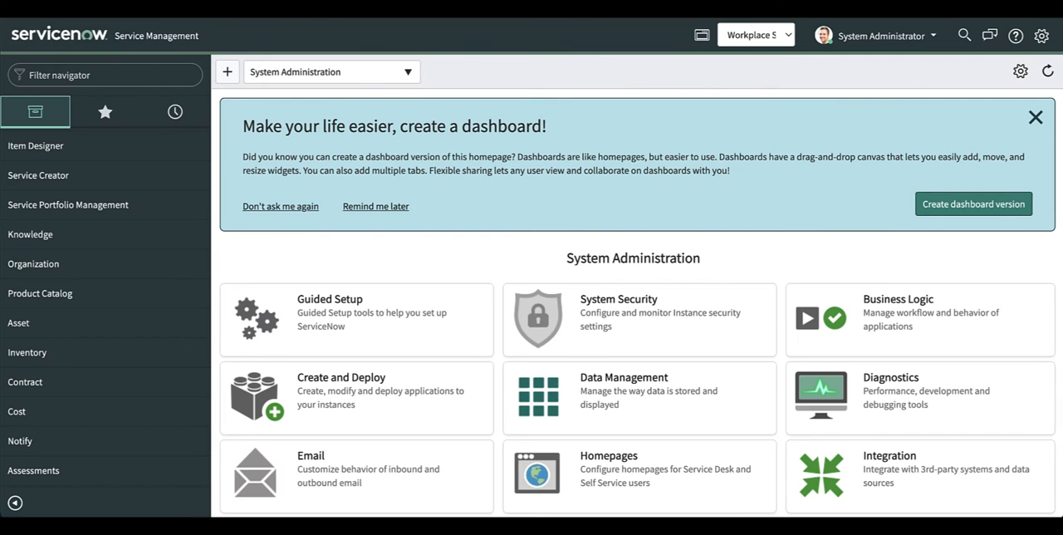
Step: Filter the navigator for "Workplace reservation" and open the Standard Services list
{"action": "left_click", "coordinate": [133, 77]}
{"action": "left_click", "coordinate": [131, 77]}
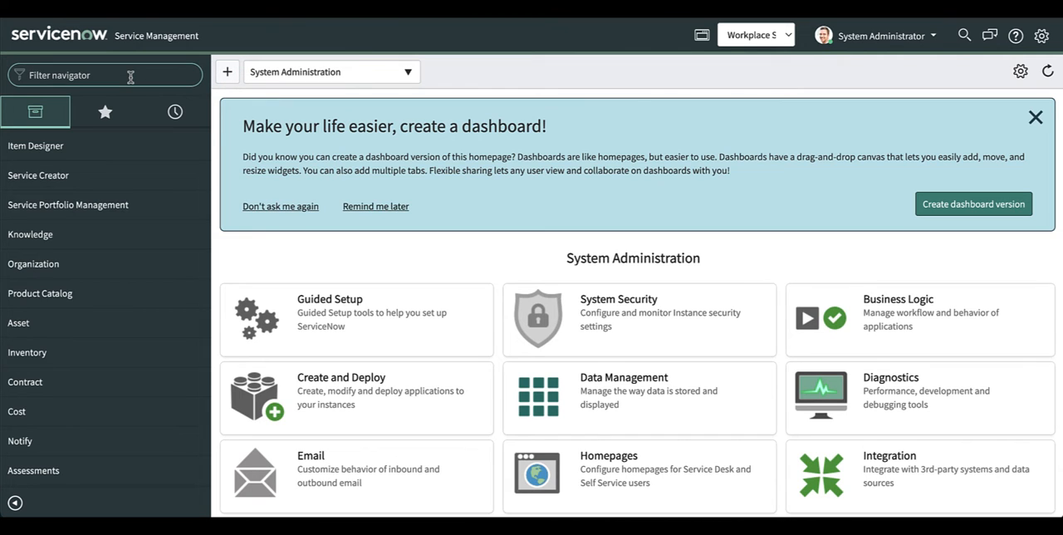
{"action": "type", "text": "Workplace reservation"}
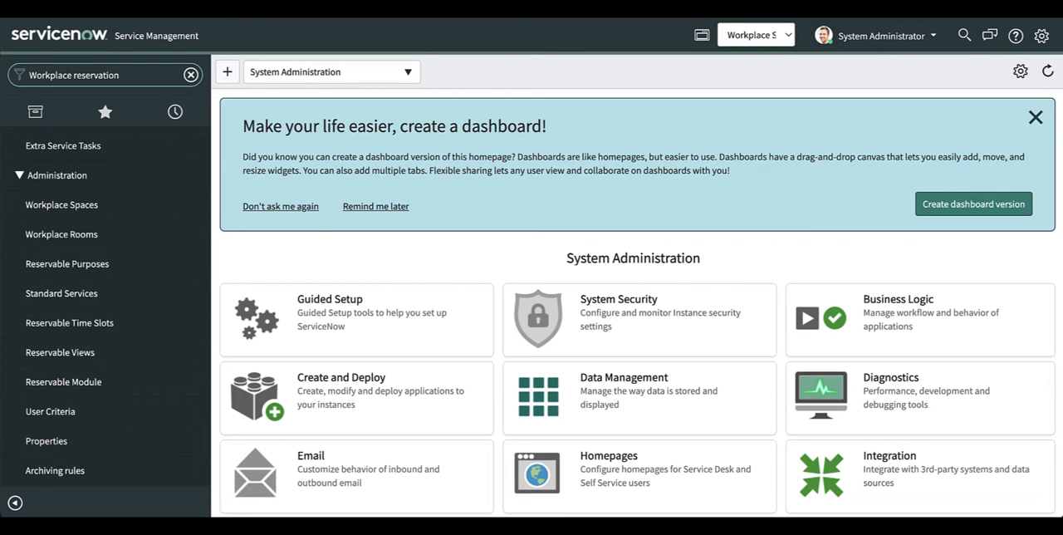
{"action": "scroll", "coordinate": [103, 237], "scroll_direction": "down", "scroll_amount": 2}
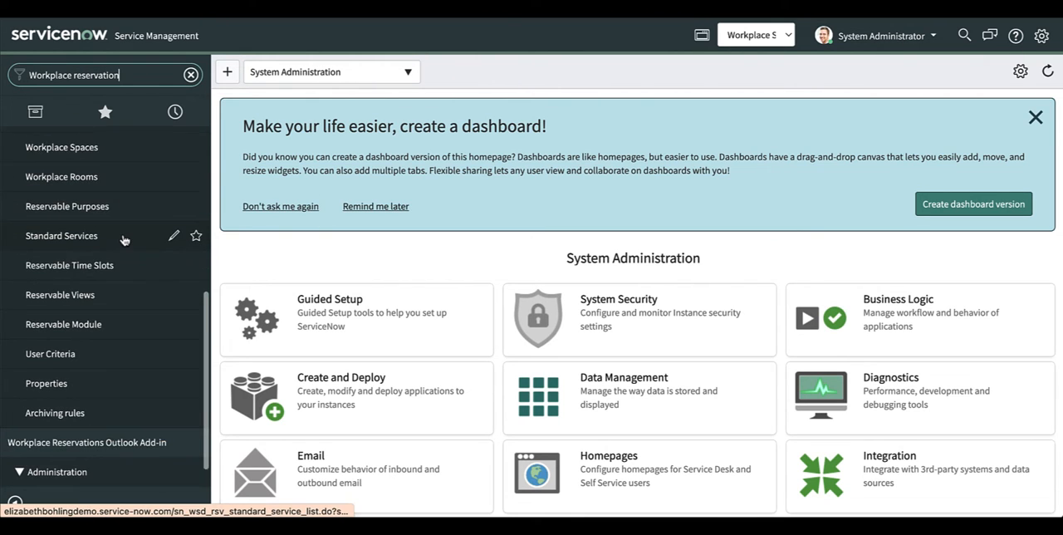
{"action": "left_click", "coordinate": [74, 228]}
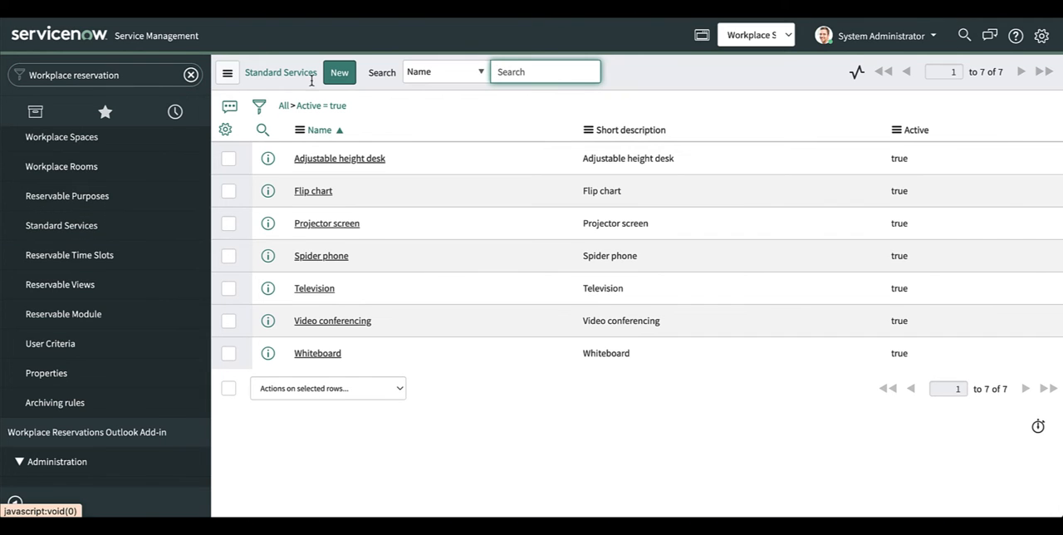
Step: Start a new standard service record named "Additional monitor" and paste the copied text as its short description
{"action": "left_click", "coordinate": [336, 73]}
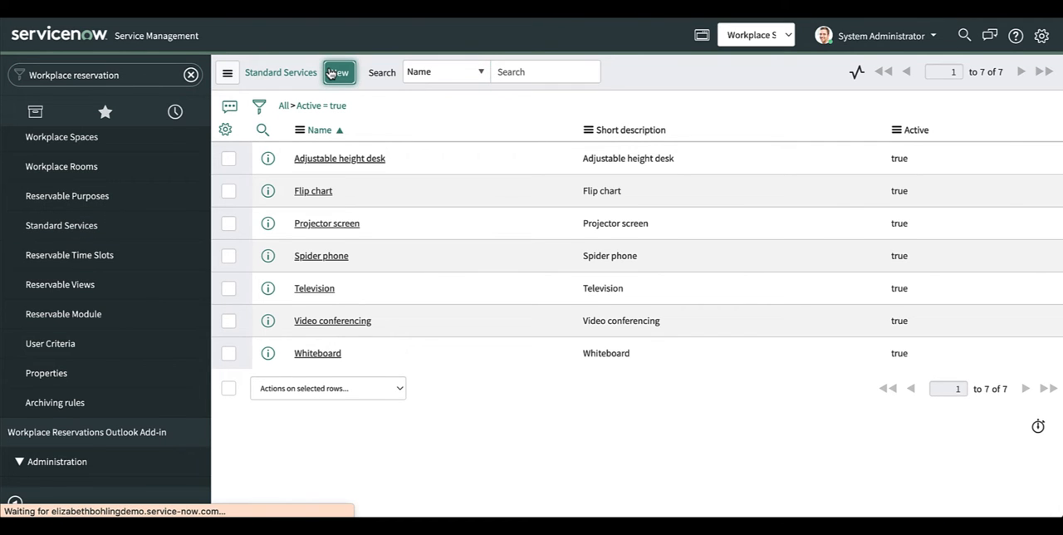
{"action": "left_click", "coordinate": [346, 126]}
{"action": "type", "text": "Add"}
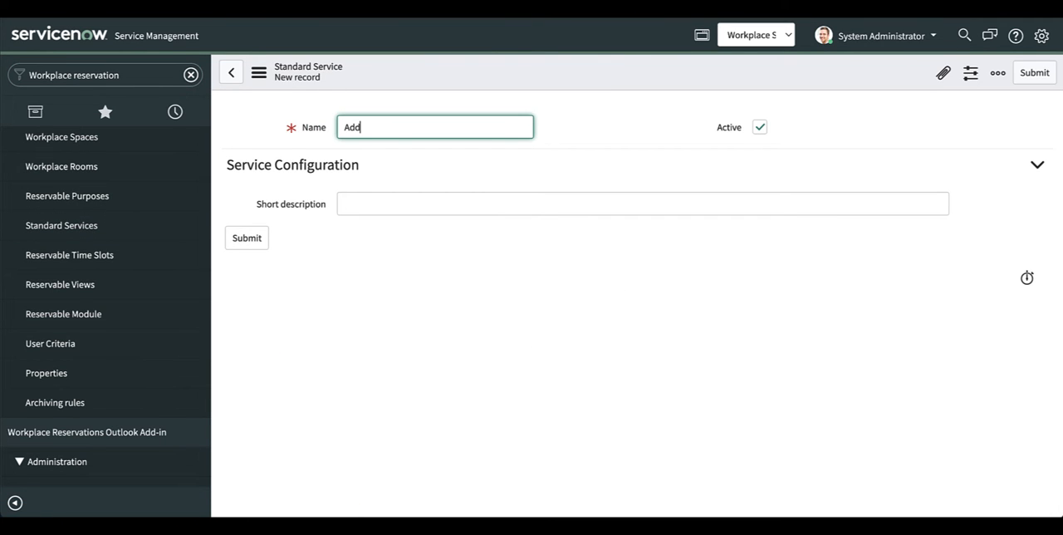
{"action": "type", "text": "itional monitor"}
{"action": "left_click", "coordinate": [368, 206]}
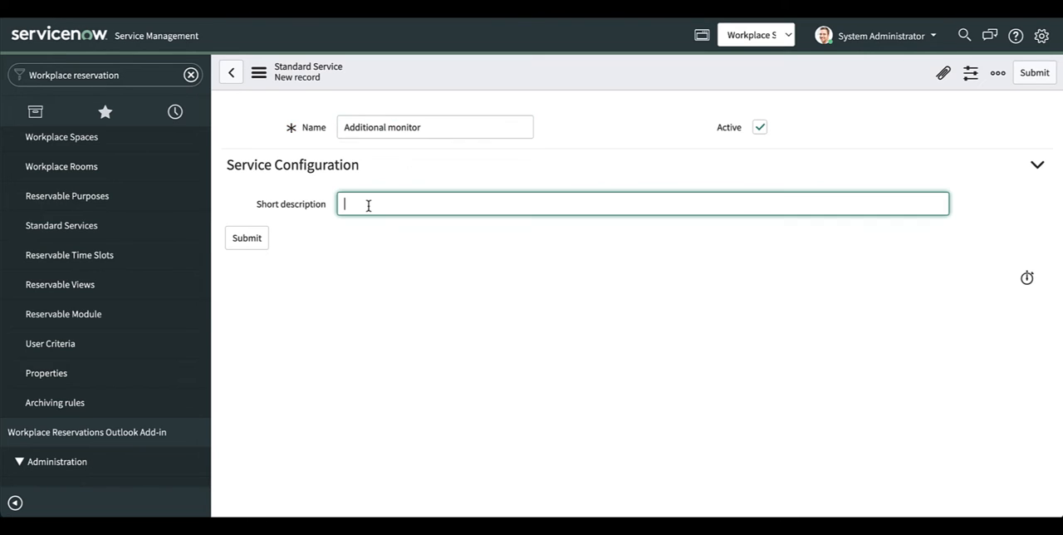
{"action": "type", "text": "Additional monitor"}
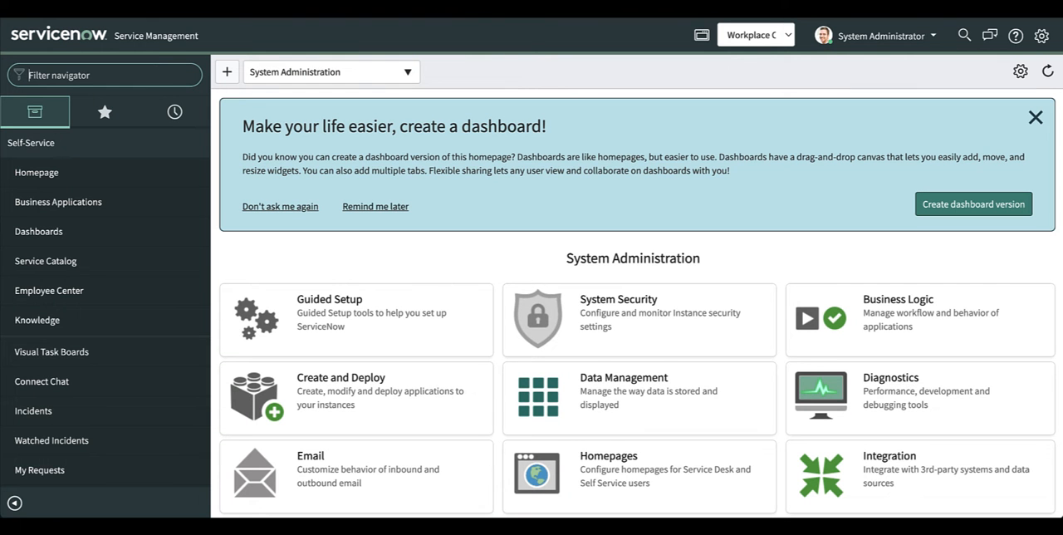
Step: Filter the navigator for "Workplace reservatio" and open the Reservable Purposes list
{"action": "type", "text": "Workplace "}
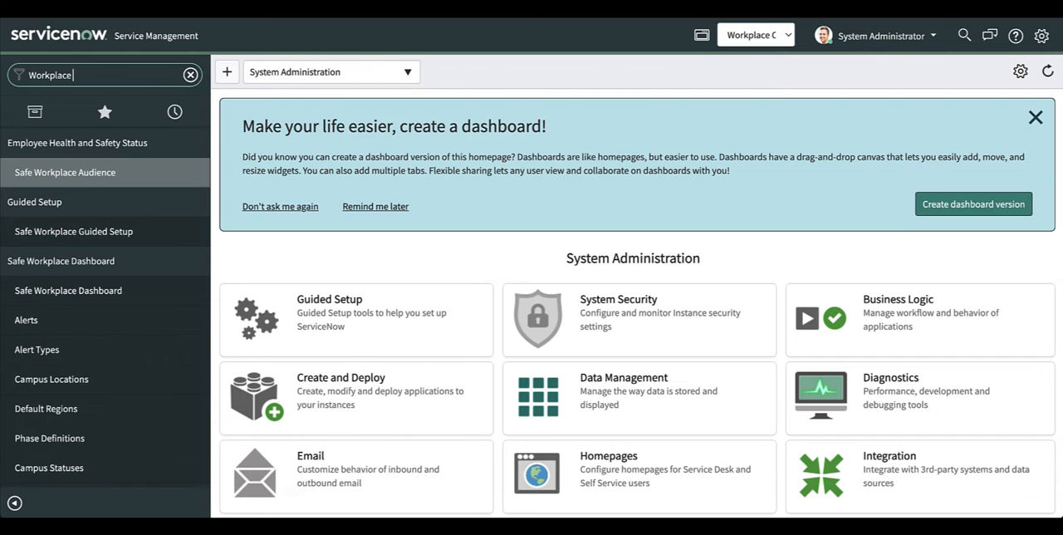
{"action": "type", "text": "reservatio"}
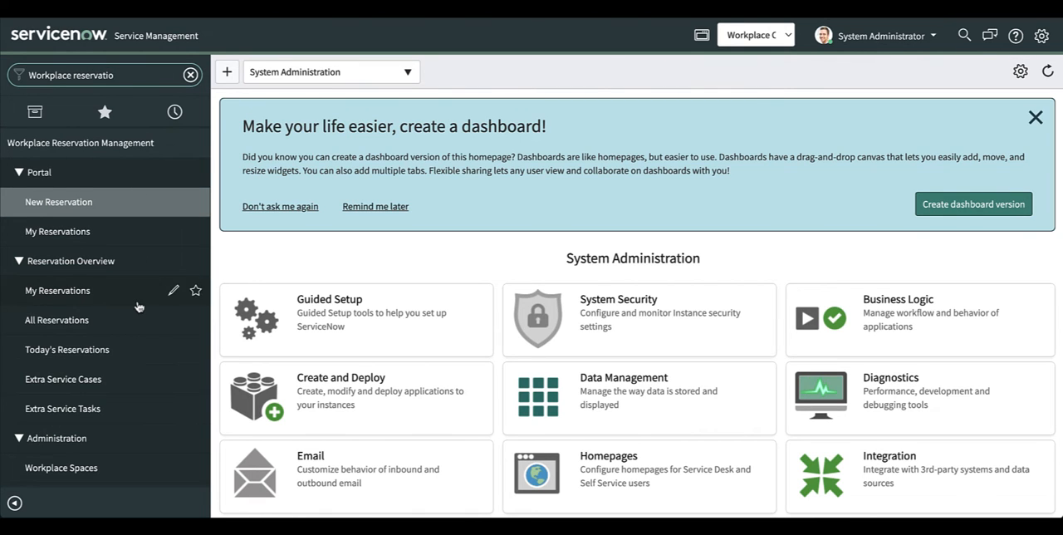
{"action": "scroll", "coordinate": [112, 333], "scroll_direction": "down", "scroll_amount": 5}
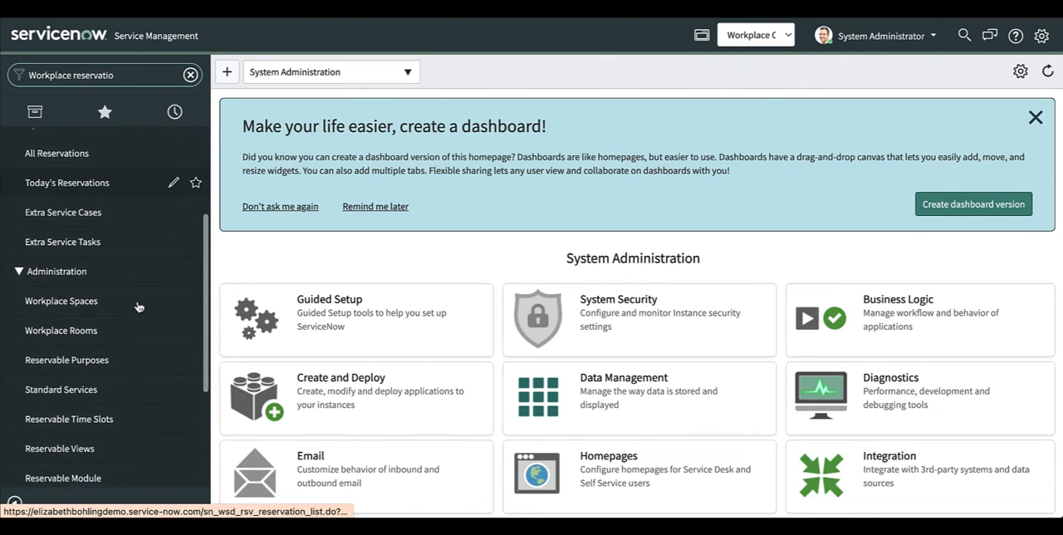
{"action": "left_click", "coordinate": [112, 352]}
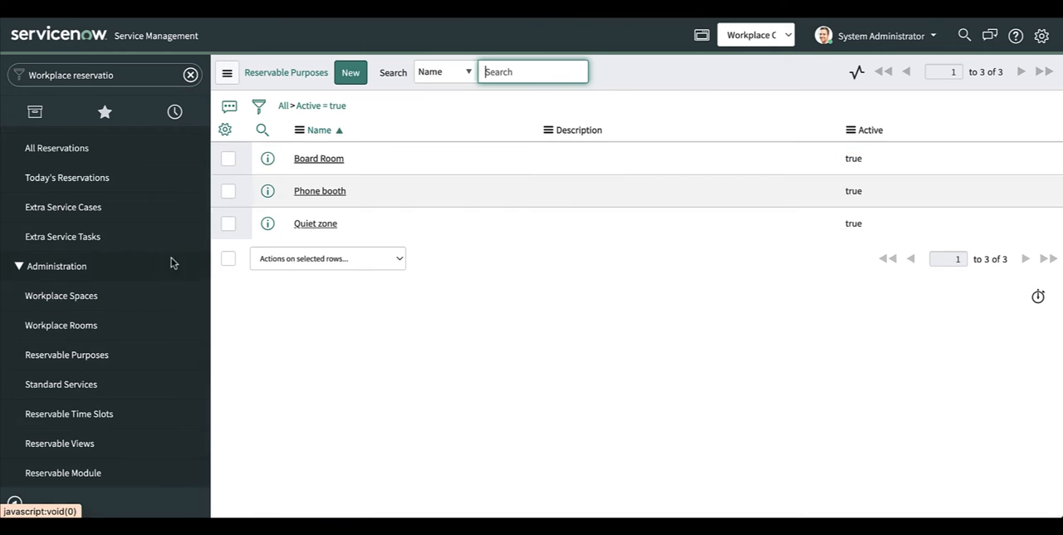
Step: Create a reservable purpose named "Workspace" and submit the record
{"action": "left_click", "coordinate": [350, 73]}
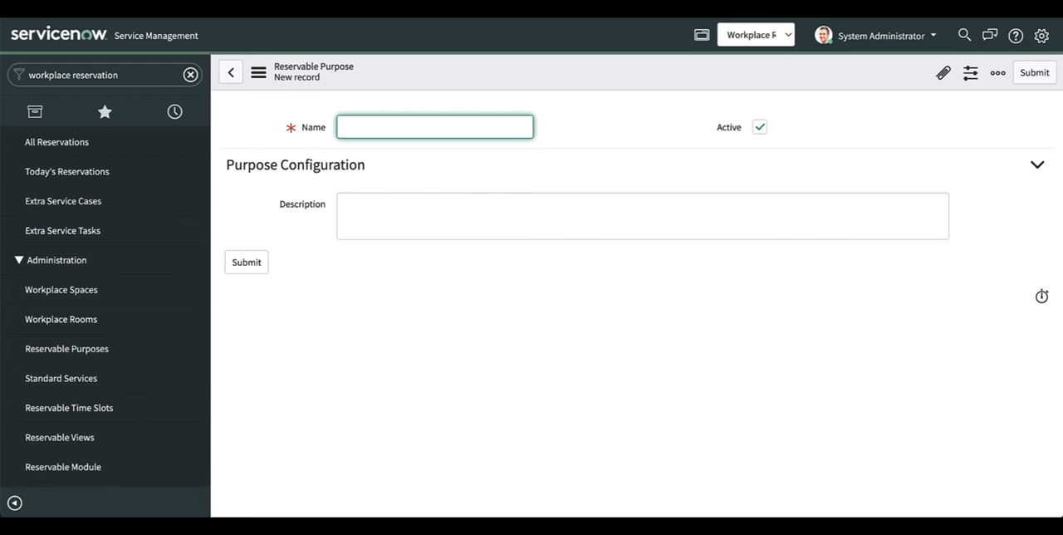
{"action": "type", "text": "Workspace"}
{"action": "left_click", "coordinate": [253, 267]}
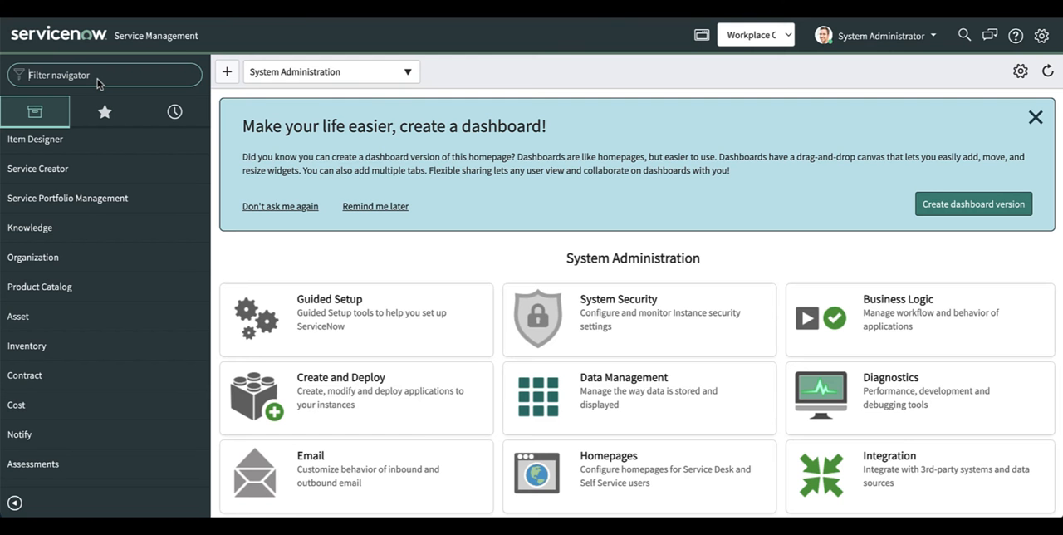
Step: Filter the navigator for "Workplace reservation" and open the Workplace Spaces list
{"action": "type", "text": "Workplace res"}
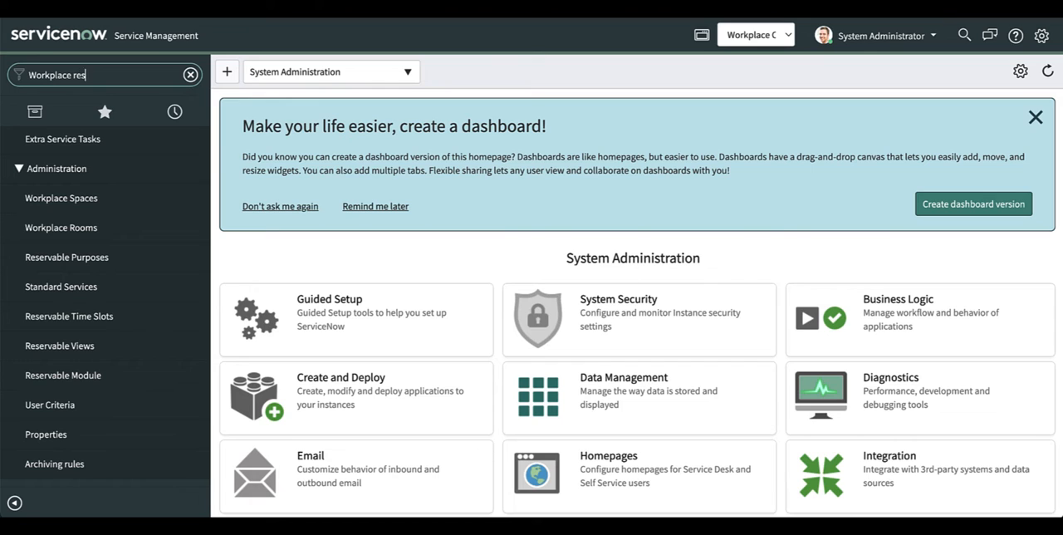
{"action": "type", "text": "ervation"}
{"action": "left_click", "coordinate": [87, 200]}
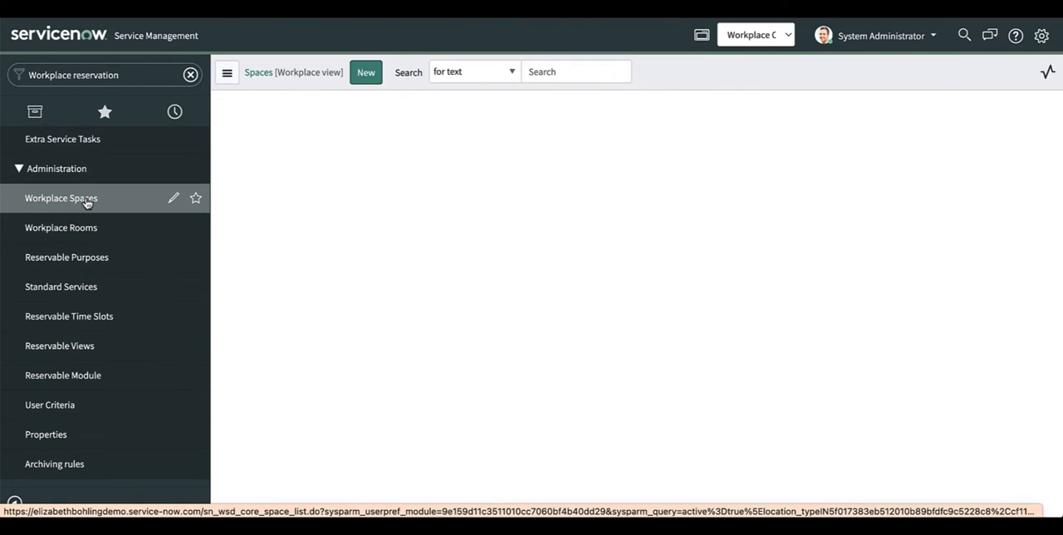
Step: Start a new space record named "Desk 05" with the space type Workspace/Desk
{"action": "left_click", "coordinate": [367, 75]}
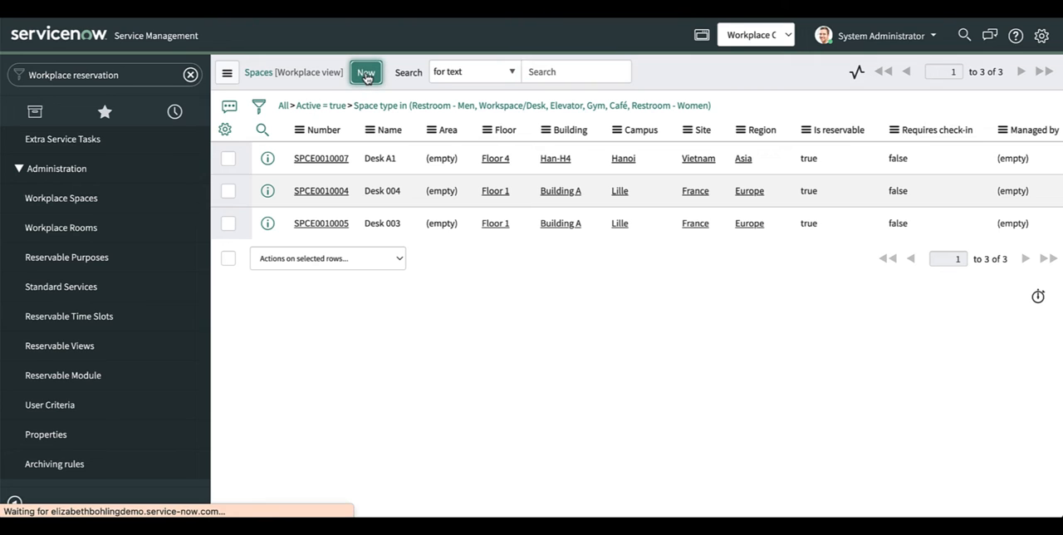
{"action": "left_click", "coordinate": [367, 159]}
{"action": "type", "text": "D"}
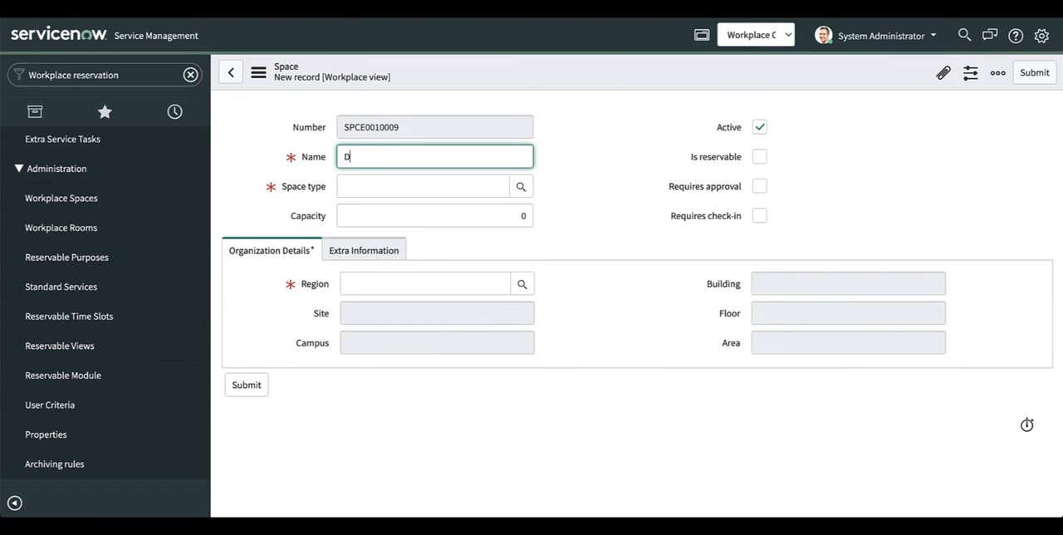
{"action": "type", "text": "esk 05"}
{"action": "left_click", "coordinate": [406, 190]}
{"action": "type", "text": "wor"}
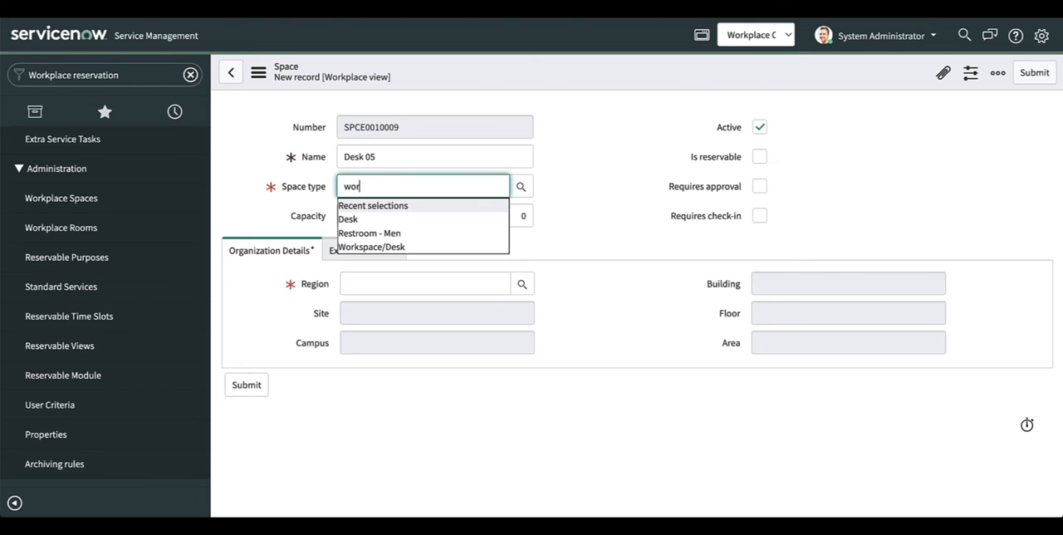
{"action": "left_click", "coordinate": [389, 219]}
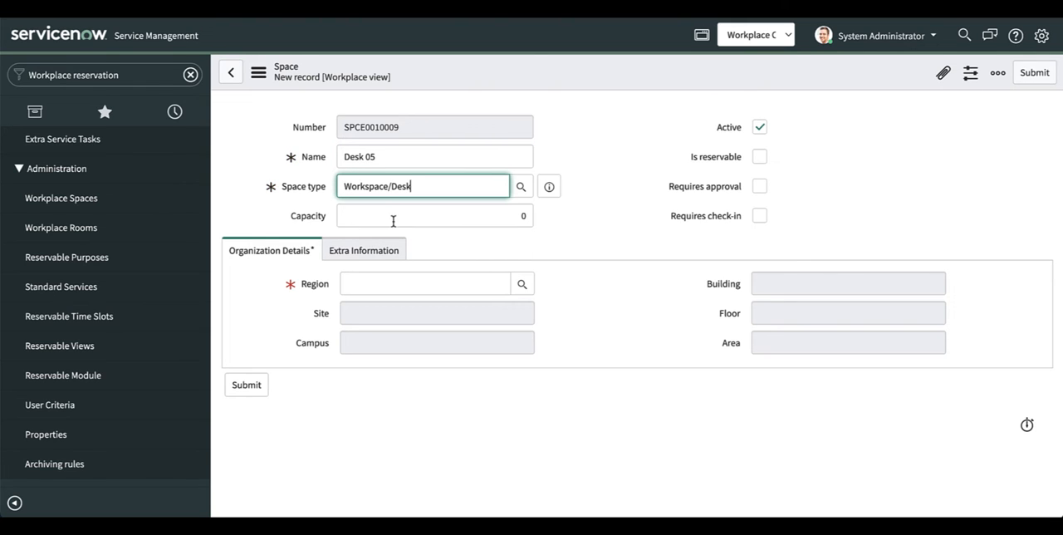
Step: Set the Desk 05 capacity to 1 and mark the space as reservable
{"action": "left_click", "coordinate": [523, 215]}
{"action": "key", "text": "BackSpace"}
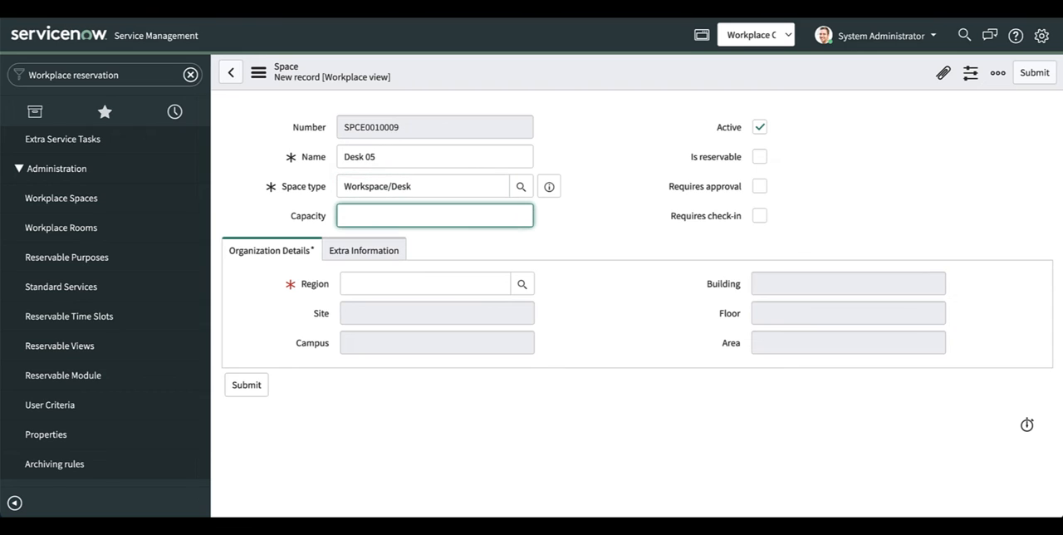
{"action": "type", "text": "1"}
{"action": "left_click", "coordinate": [759, 157]}
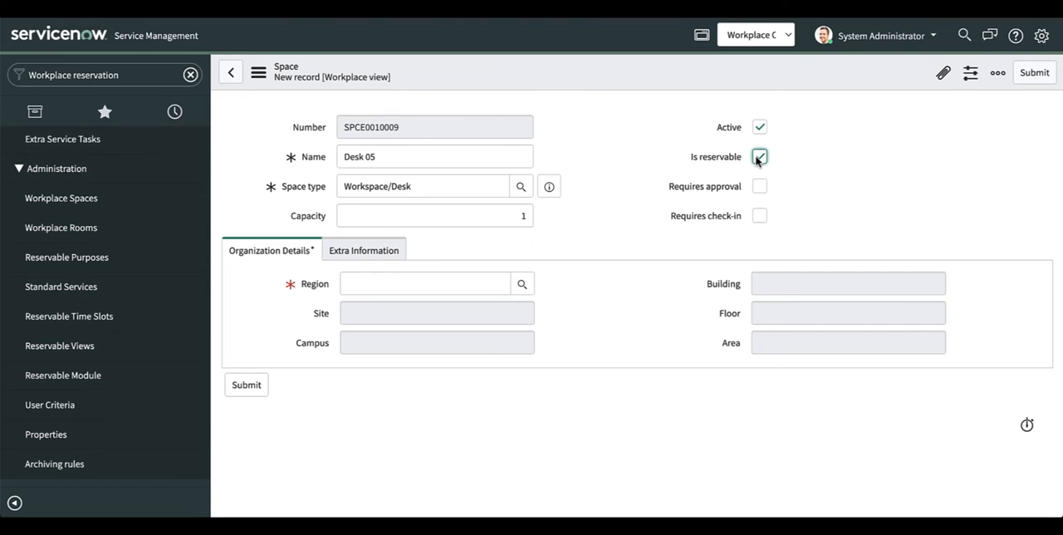
Step: Assign Desk 05 to the America region, the Texas site and the Austin campus
{"action": "left_click", "coordinate": [481, 280]}
{"action": "left_click", "coordinate": [468, 284]}
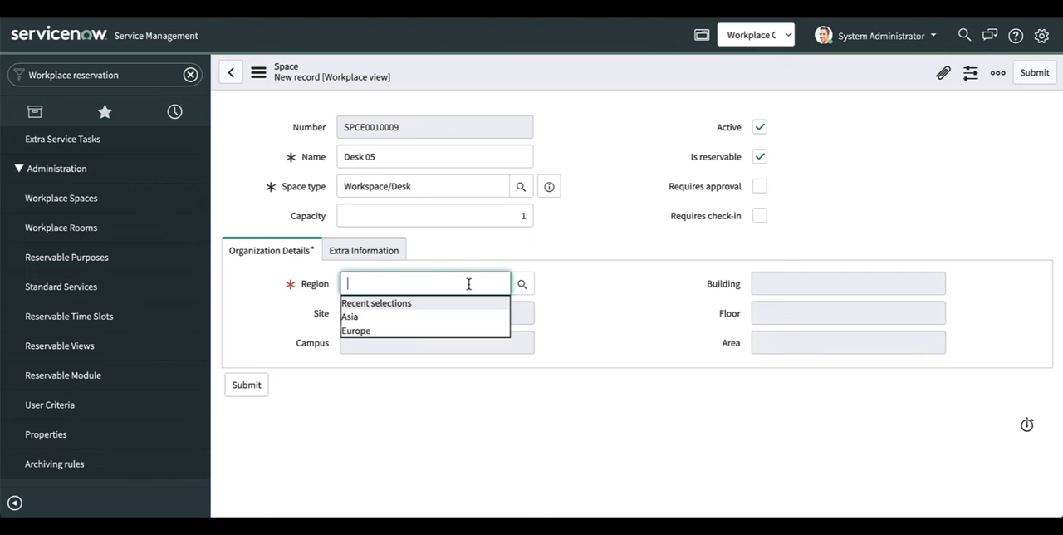
{"action": "type", "text": "America"}
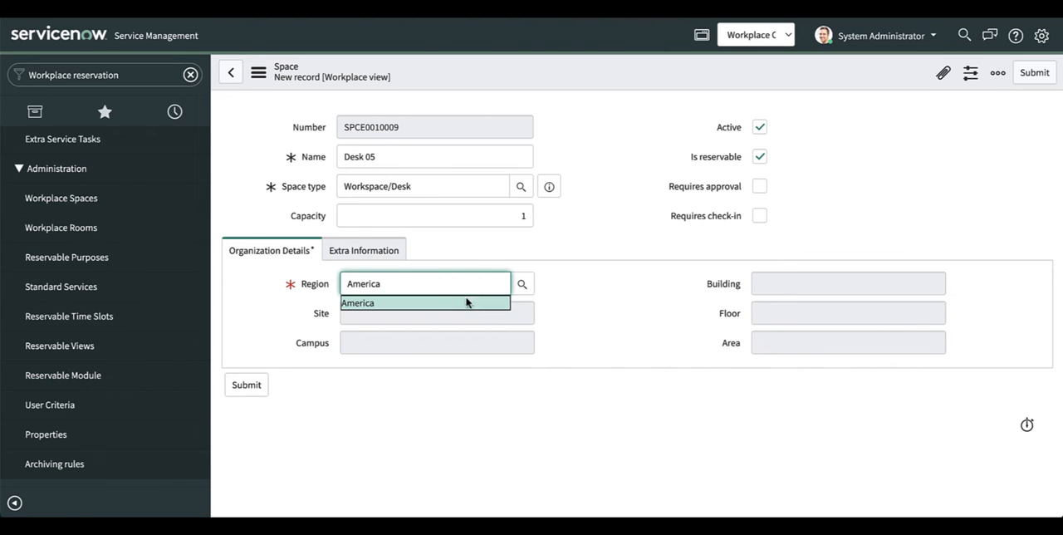
{"action": "left_click", "coordinate": [466, 303]}
{"action": "left_click", "coordinate": [420, 313]}
{"action": "type", "text": "Tex"}
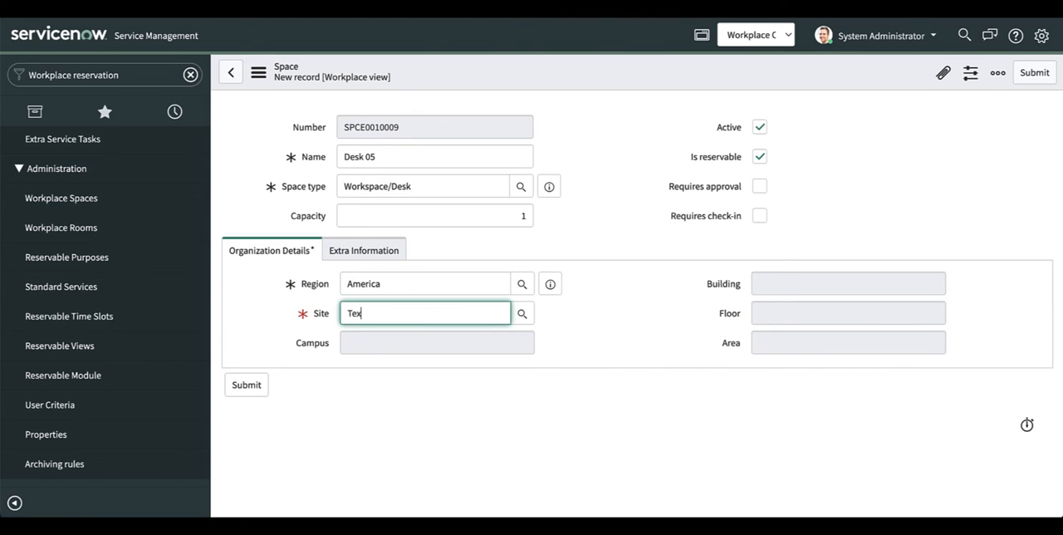
{"action": "type", "text": "as"}
{"action": "left_click", "coordinate": [399, 332]}
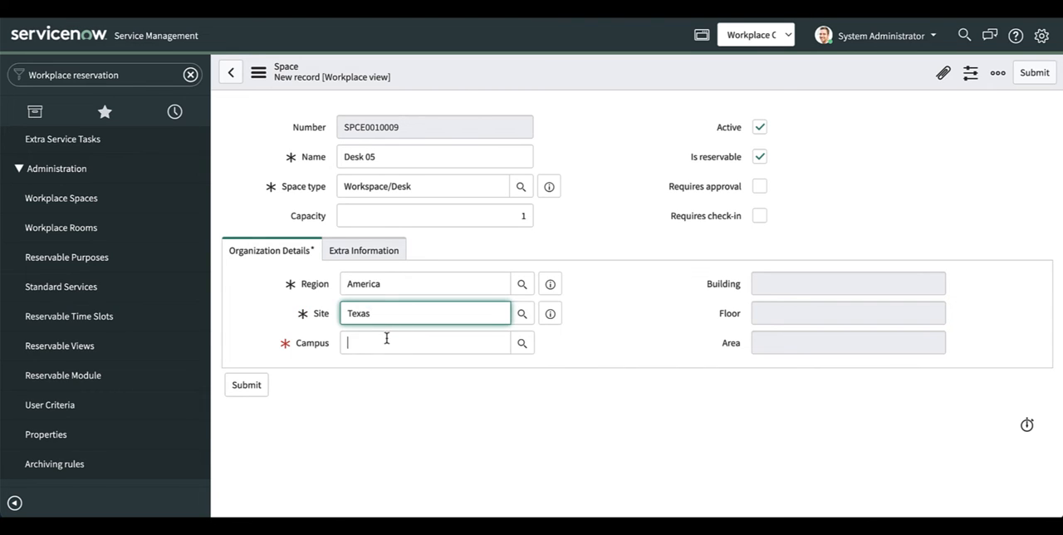
{"action": "type", "text": "Aust"}
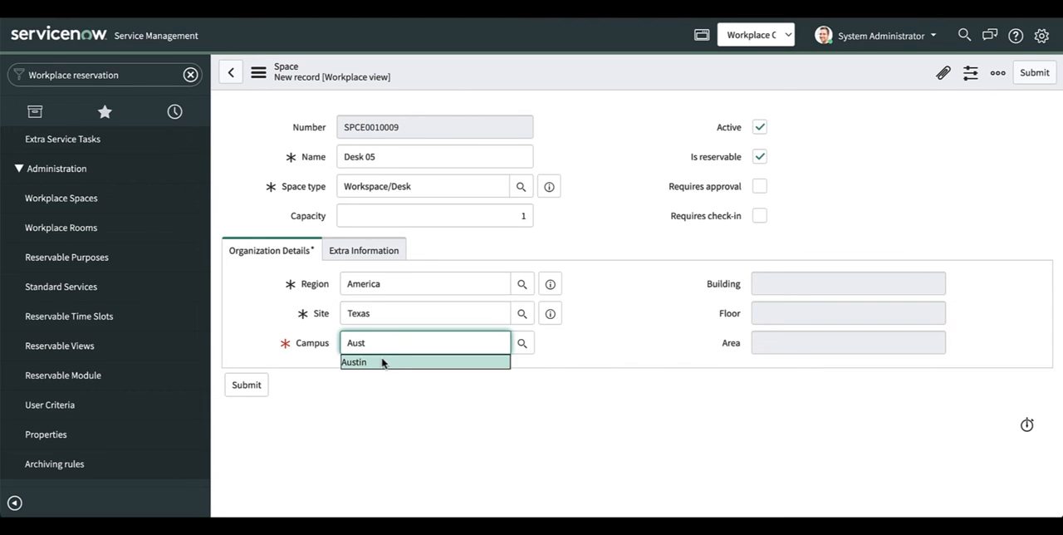
{"action": "left_click", "coordinate": [382, 362]}
Step: Place Desk 05 in building Austin-A4, on Floor 4, in the C1-Floor 4 area
{"action": "left_click", "coordinate": [761, 283]}
{"action": "type", "text": "Aus"}
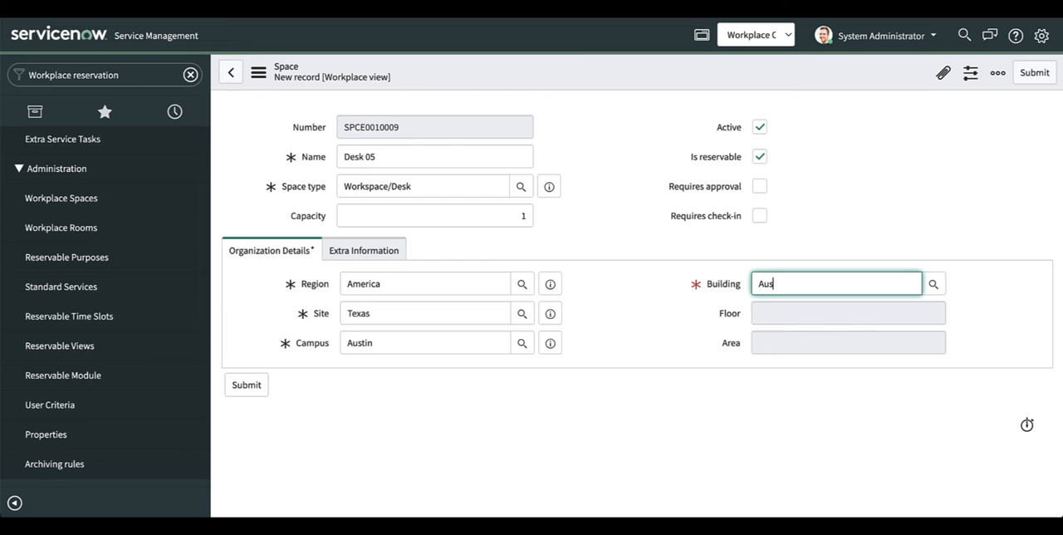
{"action": "left_click", "coordinate": [794, 300]}
{"action": "left_click", "coordinate": [793, 307]}
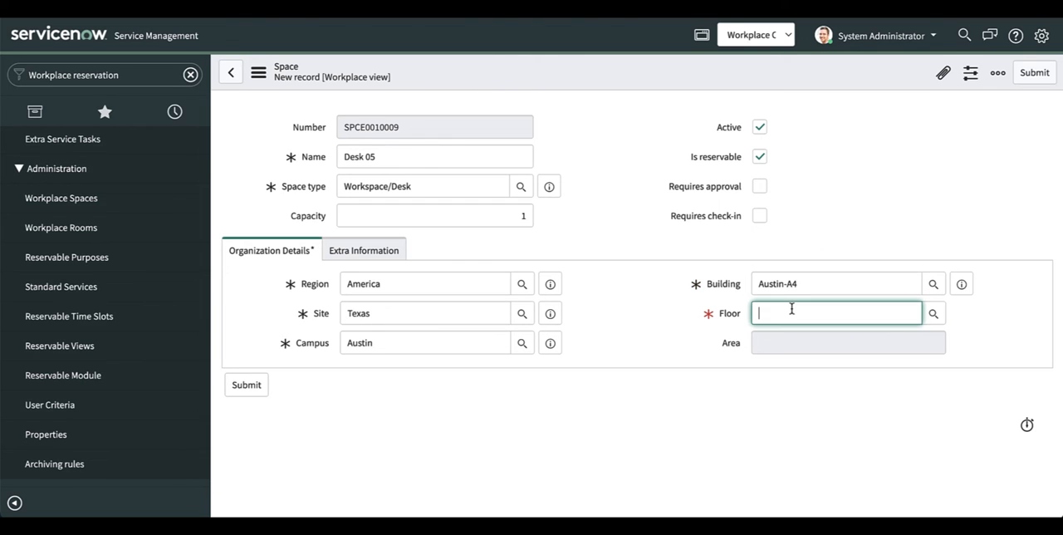
{"action": "type", "text": "Floor 4"}
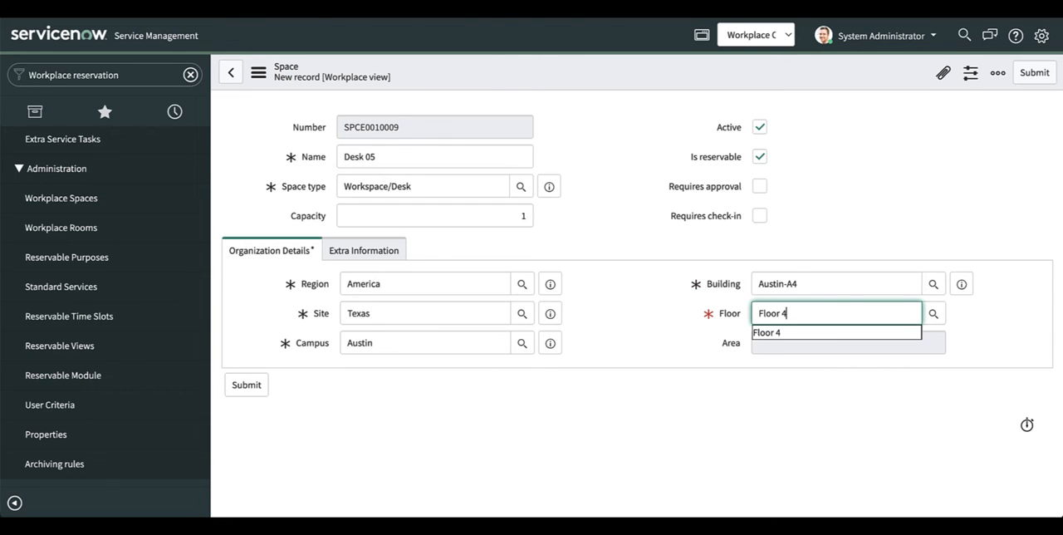
{"action": "left_click", "coordinate": [781, 329]}
{"action": "type", "text": "C1"}
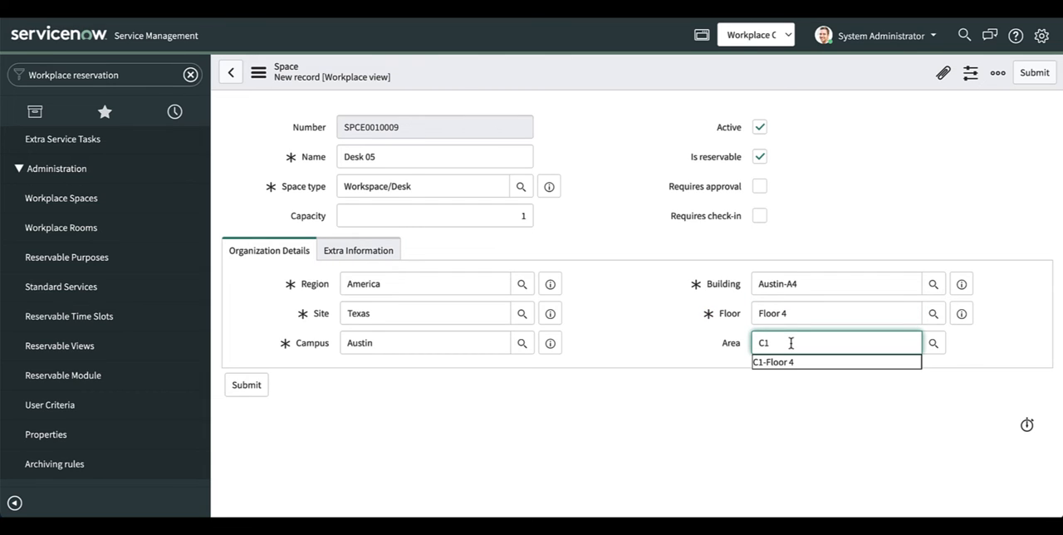
{"action": "left_click", "coordinate": [781, 361]}
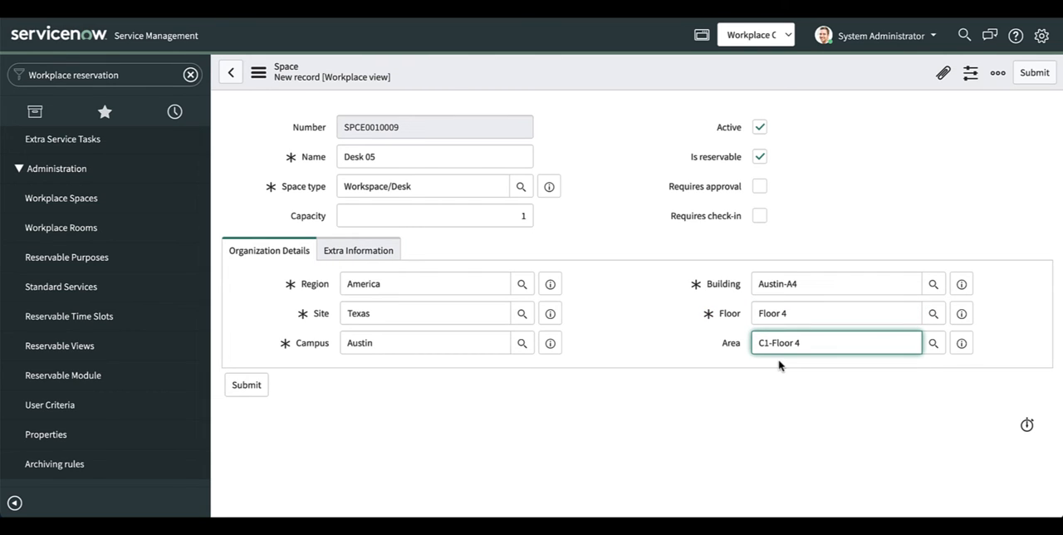
{"action": "left_click", "coordinate": [766, 372]}
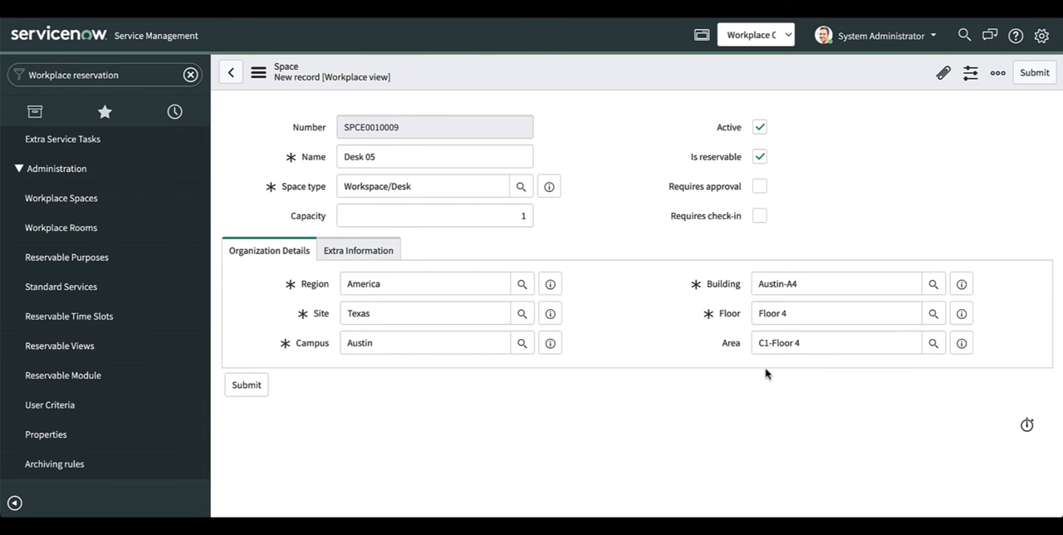
Step: Require both check-in and approval for Desk 05 reservations
{"action": "left_click", "coordinate": [758, 216]}
{"action": "left_click", "coordinate": [759, 187]}
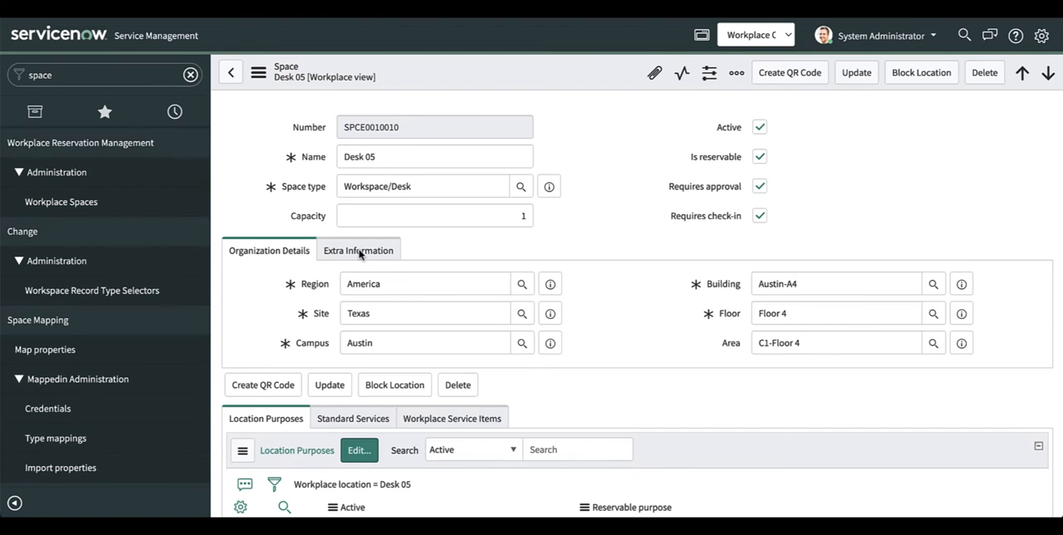
Step: In the extra information of Desk 05, set the reservable quantity to 1 and enter the description "General desk available for reservation."
{"action": "double_click", "coordinate": [360, 253]}
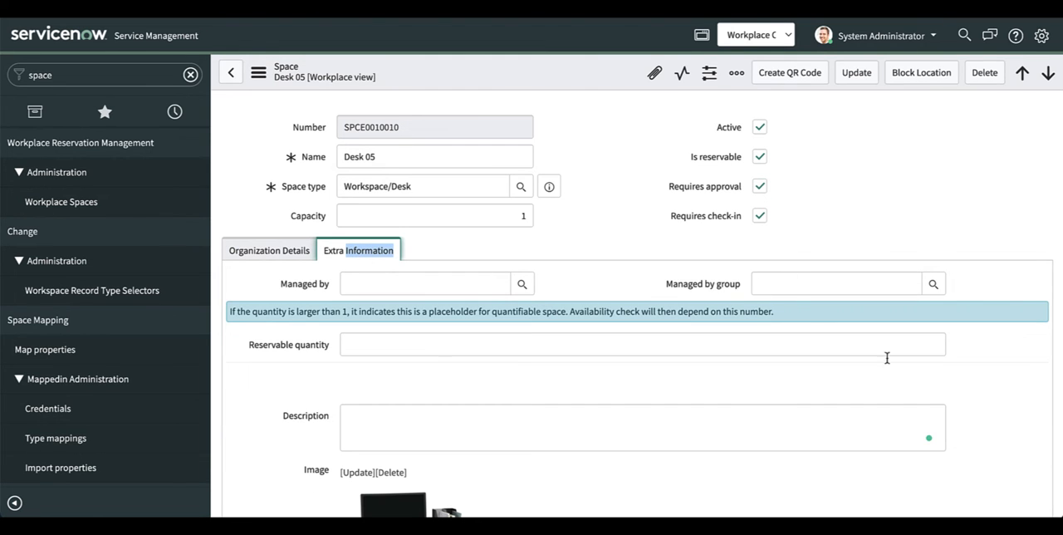
{"action": "left_click", "coordinate": [937, 343]}
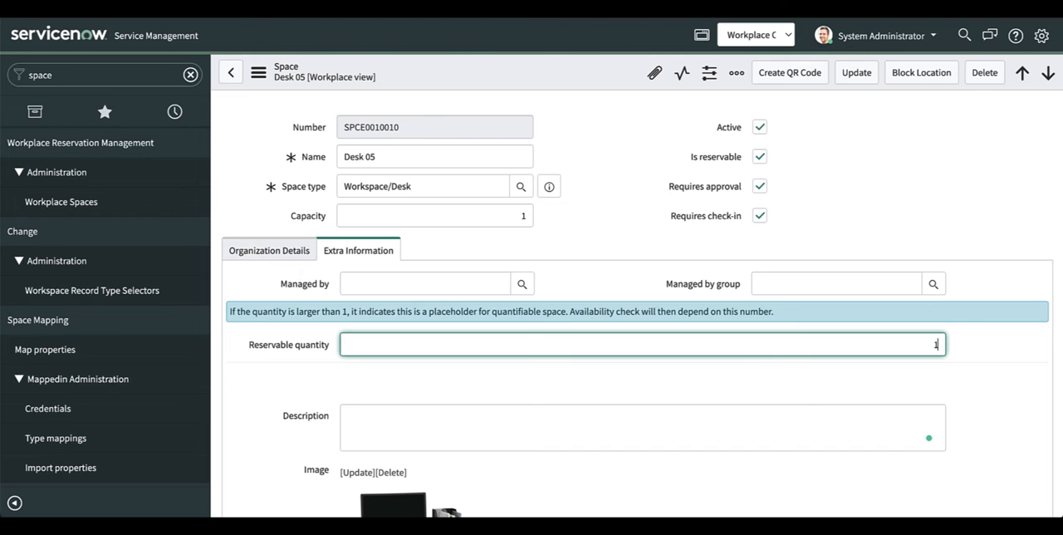
{"action": "type", "text": "1"}
{"action": "scroll", "coordinate": [831, 418], "scroll_direction": "down", "scroll_amount": 2}
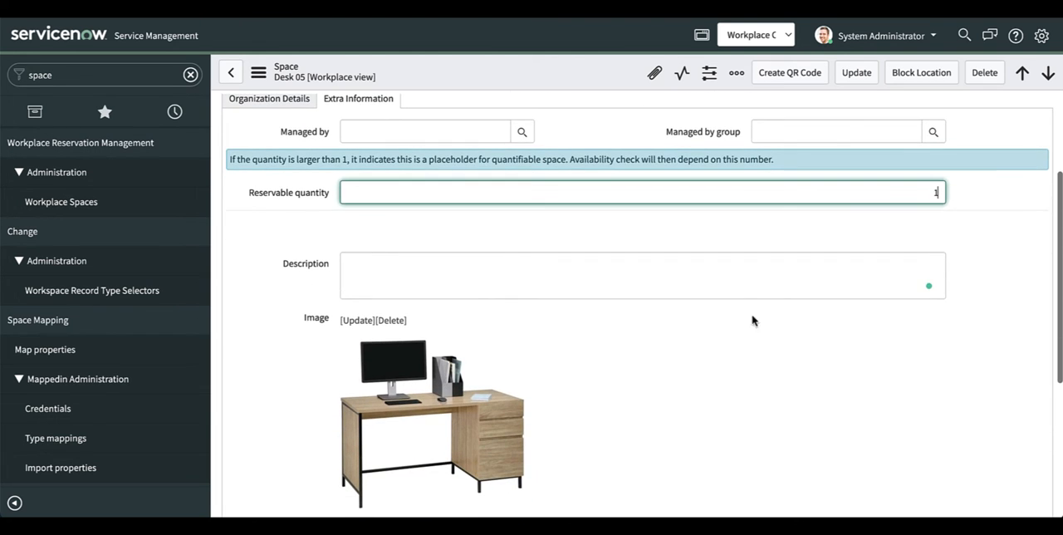
{"action": "left_click", "coordinate": [735, 276]}
{"action": "type", "text": "General desk available for reservation."}
{"action": "scroll", "coordinate": [748, 362], "scroll_direction": "down", "scroll_amount": 1}
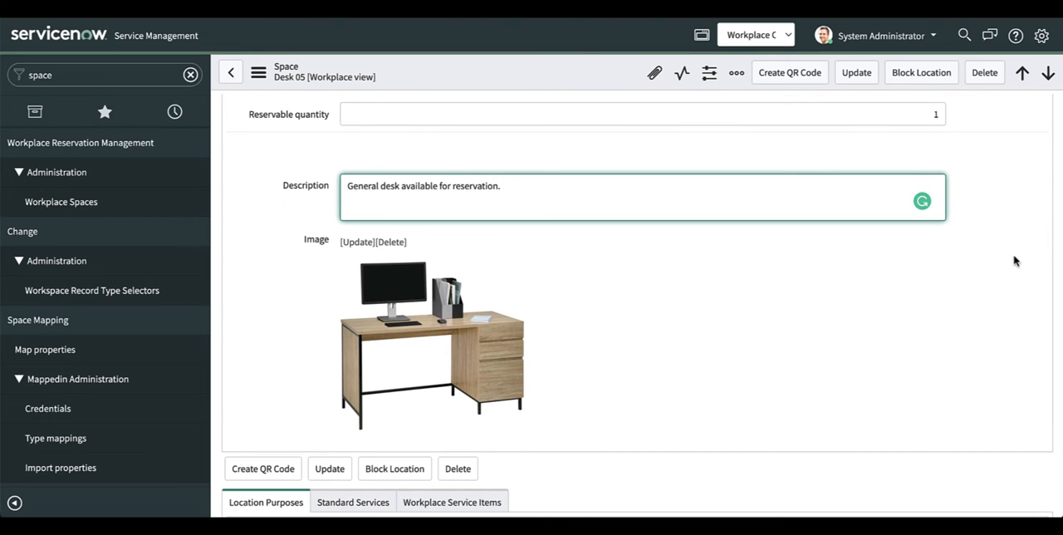
Step: Add the Workspace purpose to the location purposes of Desk 05 and save the selection
{"action": "scroll", "coordinate": [523, 405], "scroll_direction": "up", "scroll_amount": 1}
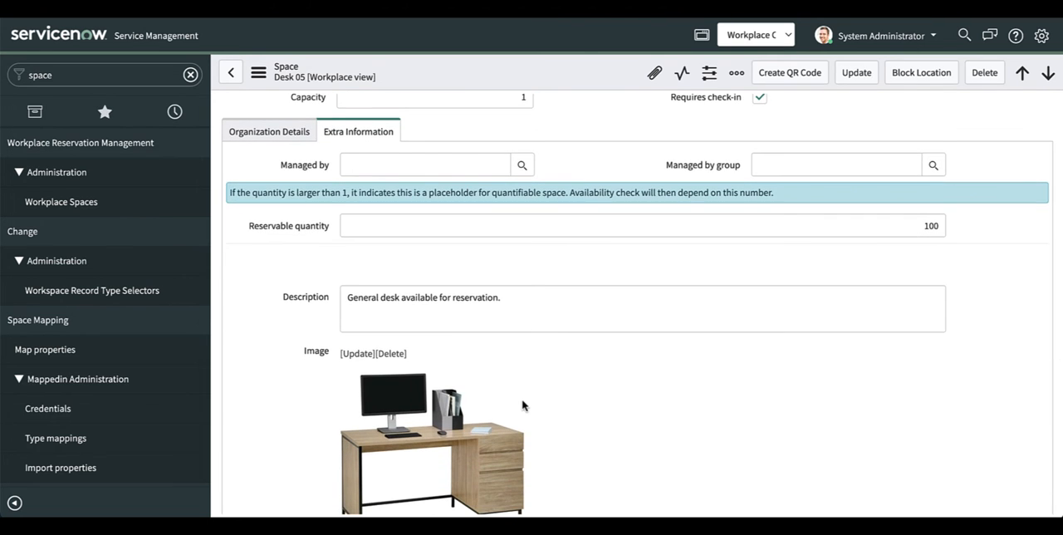
{"action": "scroll", "coordinate": [522, 405], "scroll_direction": "down", "scroll_amount": 3}
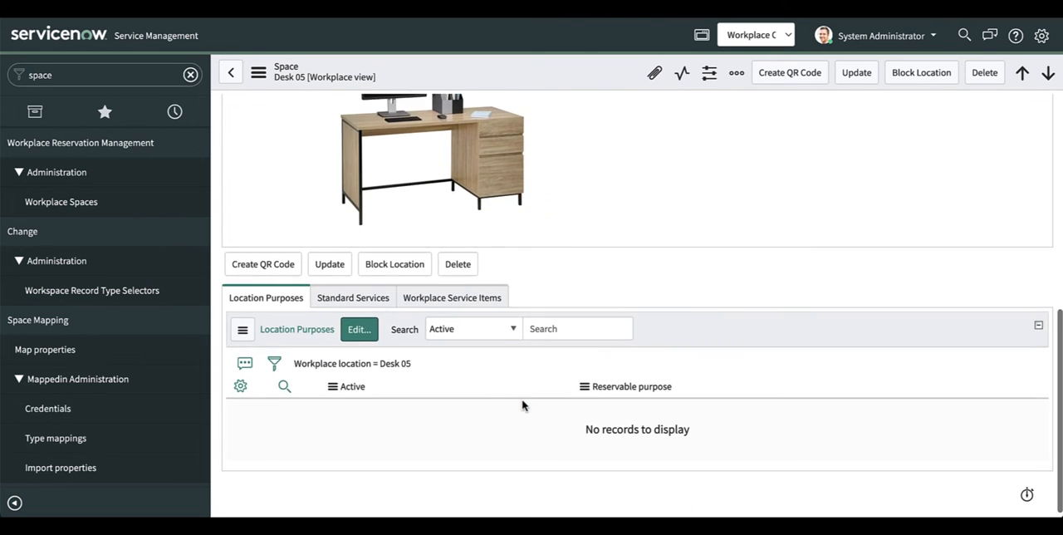
{"action": "left_click", "coordinate": [357, 330]}
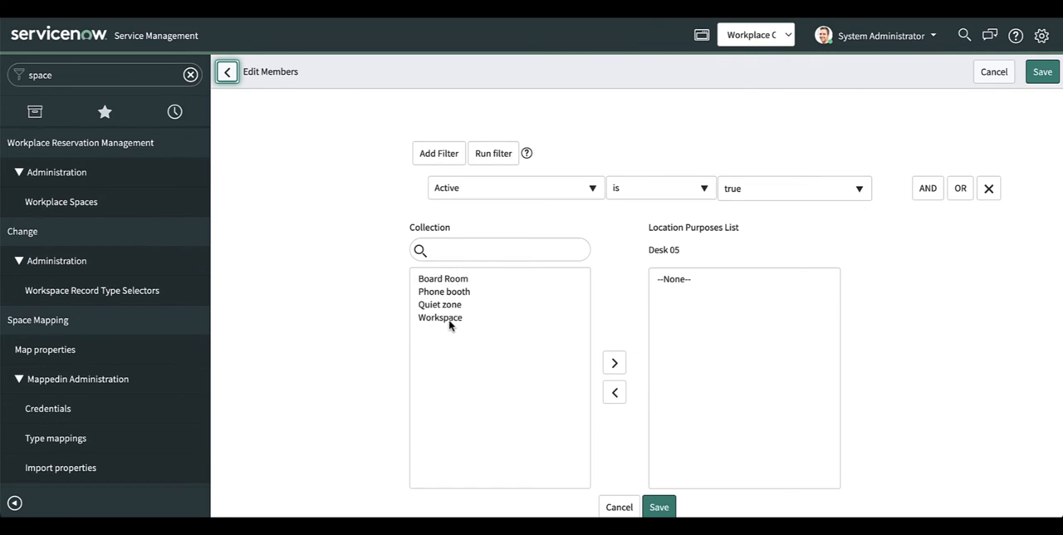
{"action": "left_click", "coordinate": [449, 322]}
{"action": "left_click", "coordinate": [613, 364]}
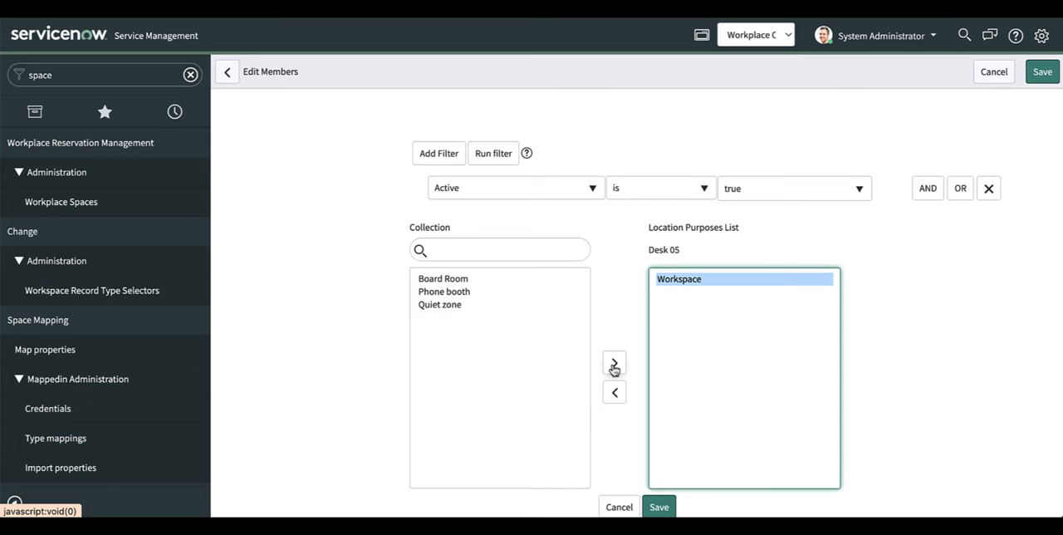
{"action": "left_click", "coordinate": [661, 507]}
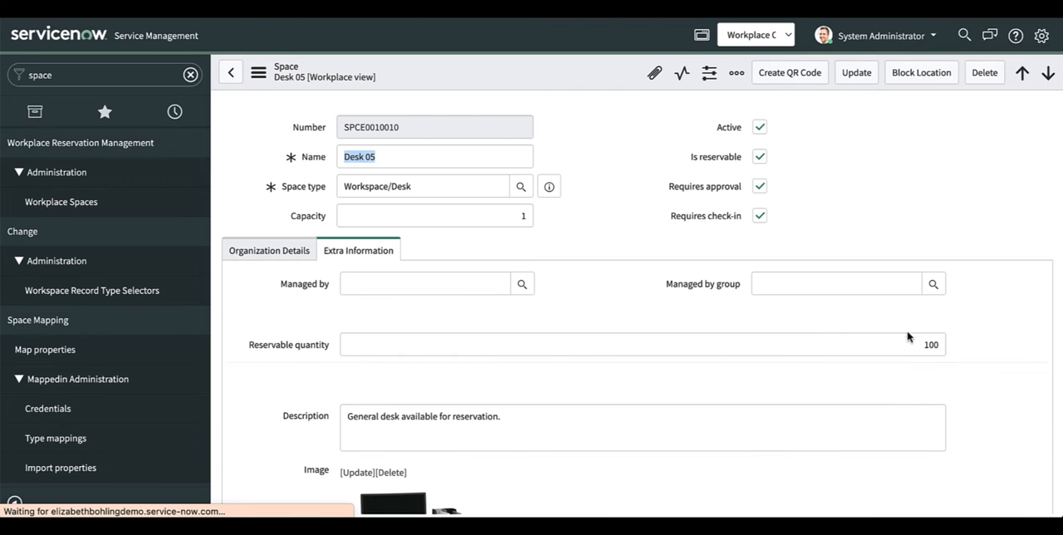
Step: Add Additional monitor and Adjustable height desk to the standard services of Desk 05 and save the selection
{"action": "scroll", "coordinate": [374, 303], "scroll_direction": "down", "scroll_amount": 5}
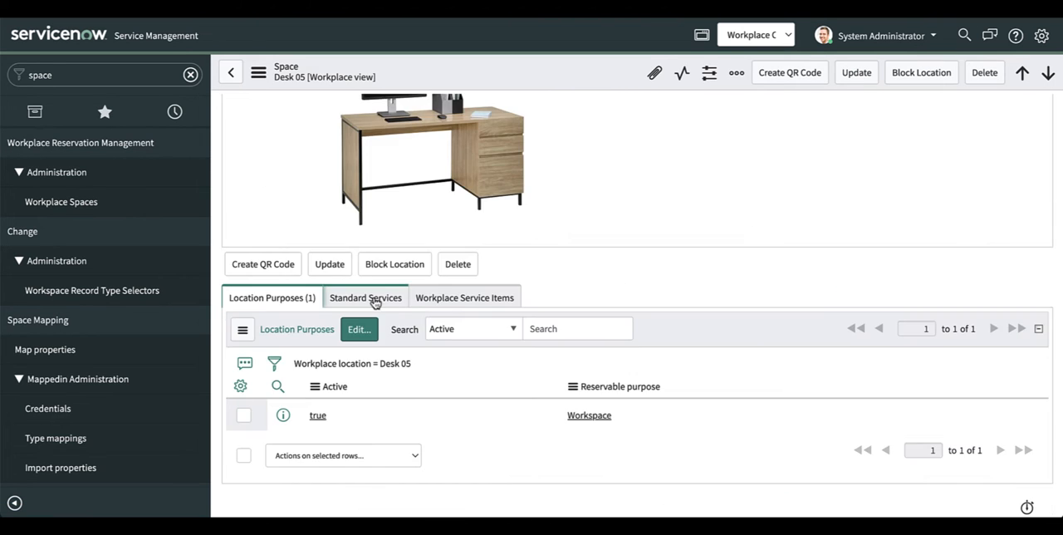
{"action": "left_click", "coordinate": [374, 303]}
{"action": "left_click", "coordinate": [358, 339]}
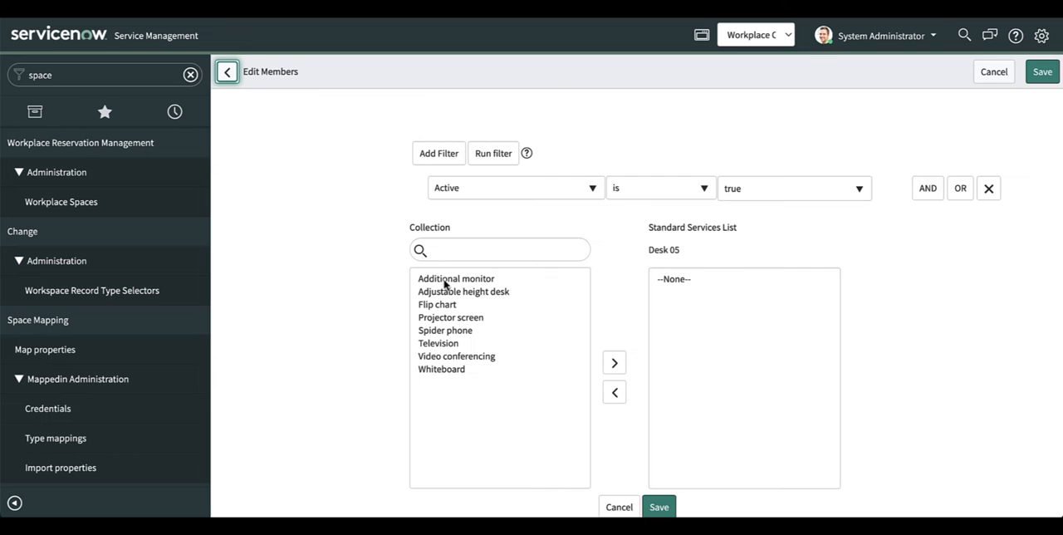
{"action": "left_click", "coordinate": [444, 285]}
{"action": "left_click", "coordinate": [446, 292], "text": "ctrl"}
{"action": "left_click", "coordinate": [614, 363]}
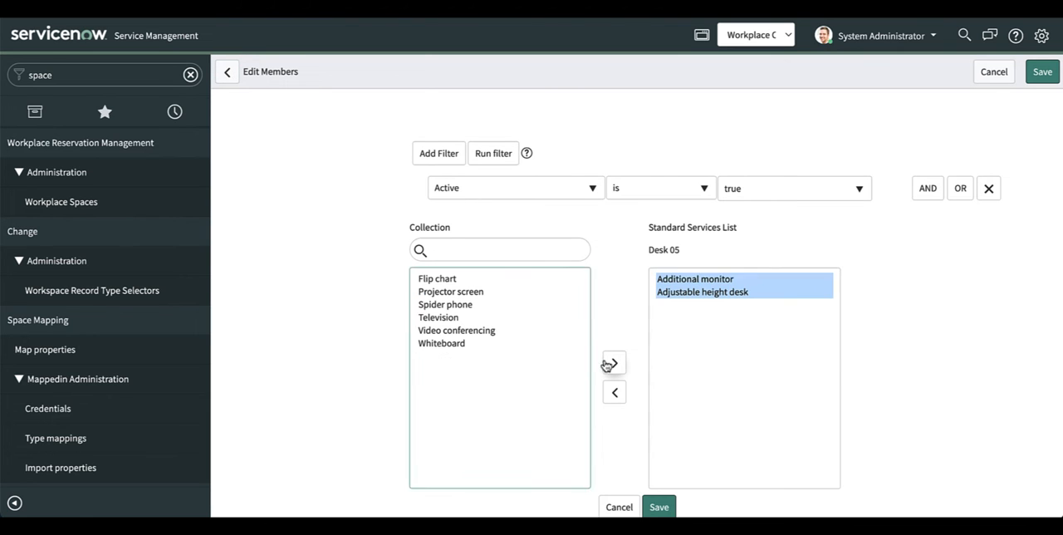
{"action": "left_click", "coordinate": [659, 507]}
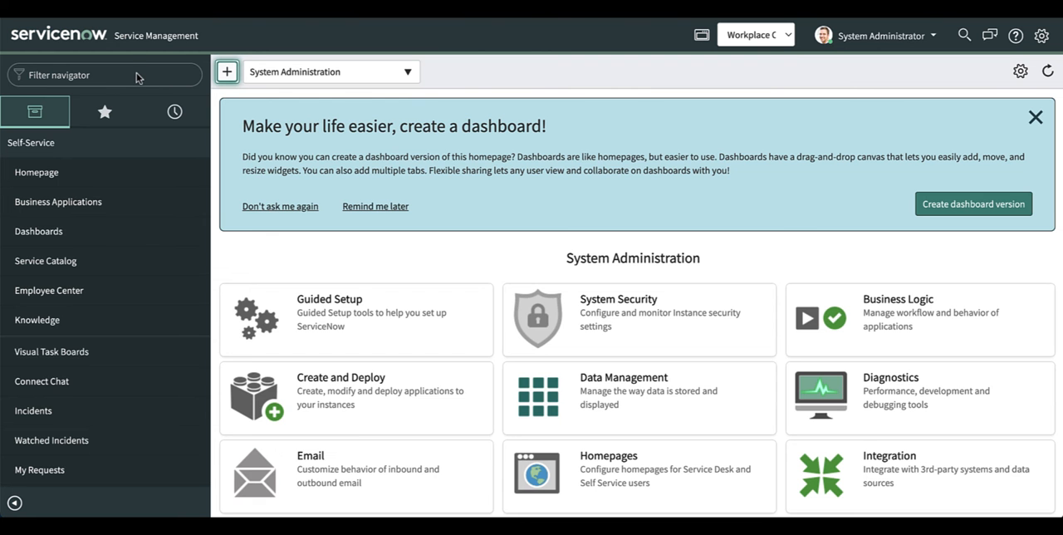
Step: Create a new workplace service record in the Workplace Case Management setup and name it "Request furniture"
{"action": "left_click", "coordinate": [123, 75]}
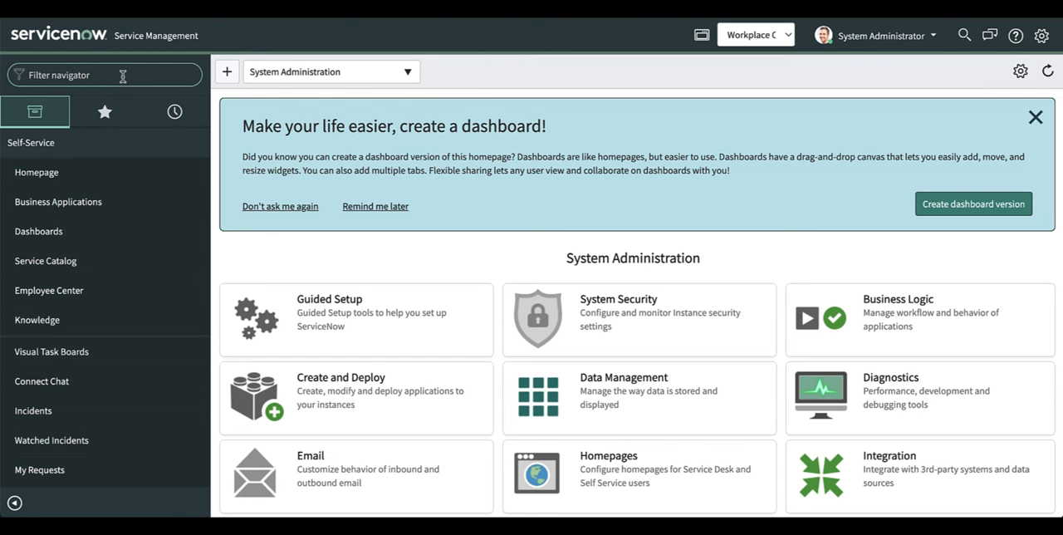
{"action": "type", "text": "workplace ca"}
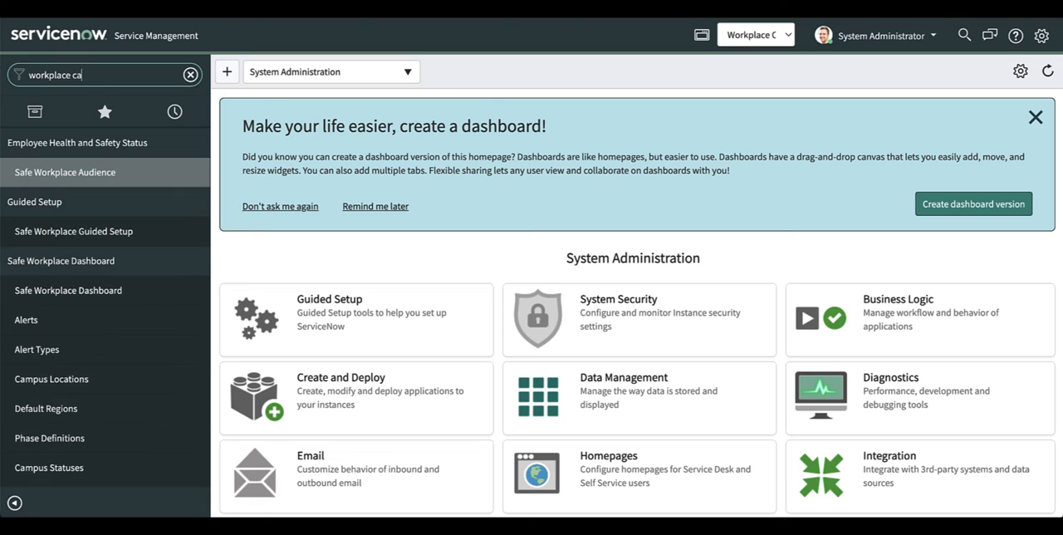
{"action": "type", "text": "se"}
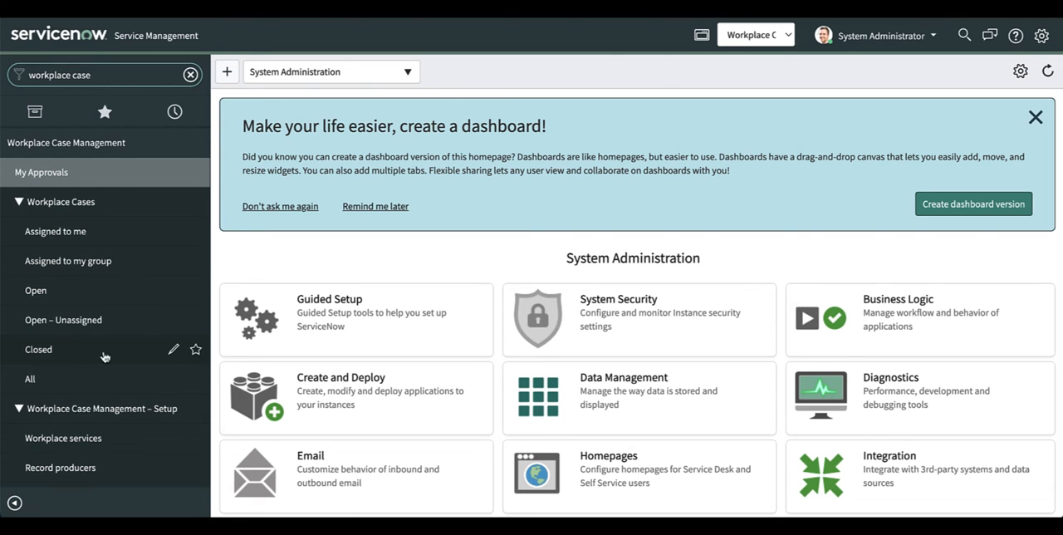
{"action": "scroll", "coordinate": [107, 357], "scroll_direction": "down", "scroll_amount": 2}
{"action": "left_click", "coordinate": [81, 324]}
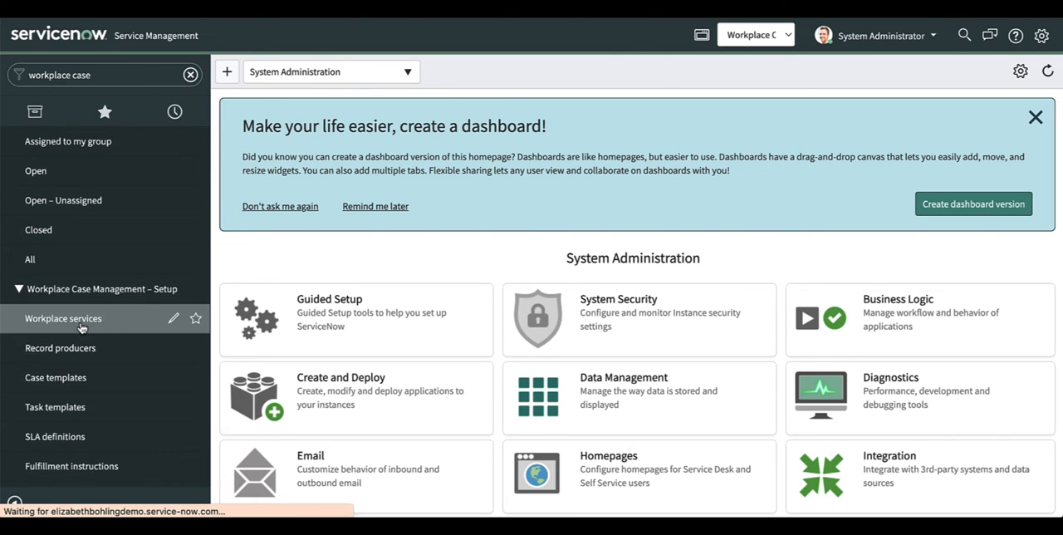
{"action": "left_click", "coordinate": [335, 78]}
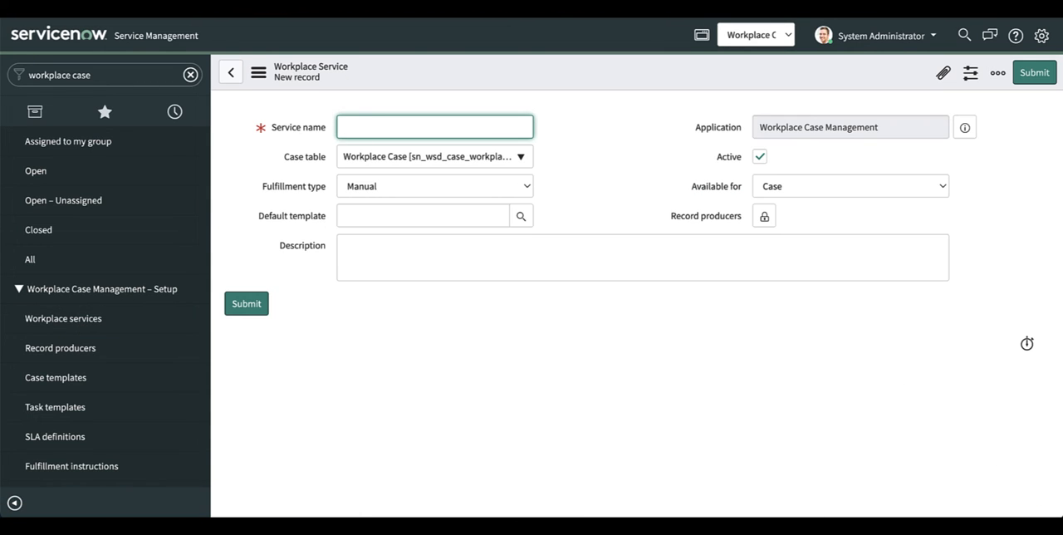
{"action": "type", "text": "Request furniture"}
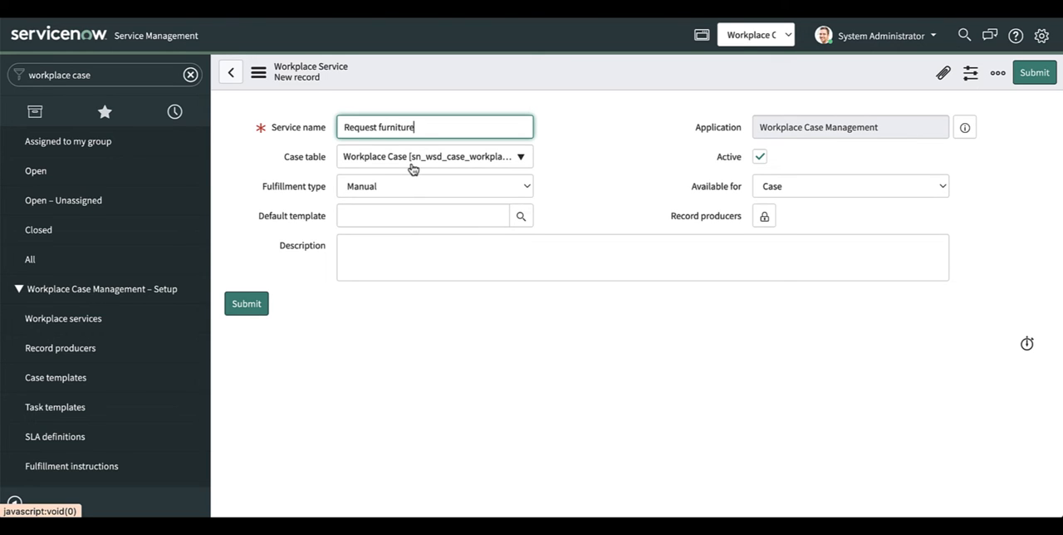
Step: Set the service's fulfillment type to Service Activity and its default template to Request furniture template
{"action": "left_click", "coordinate": [526, 189]}
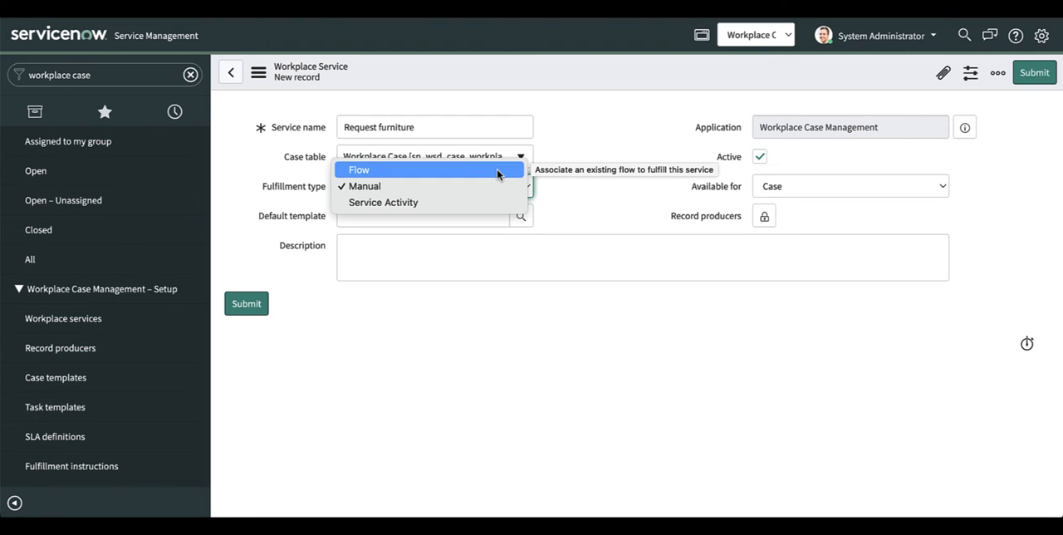
{"action": "left_click", "coordinate": [489, 202]}
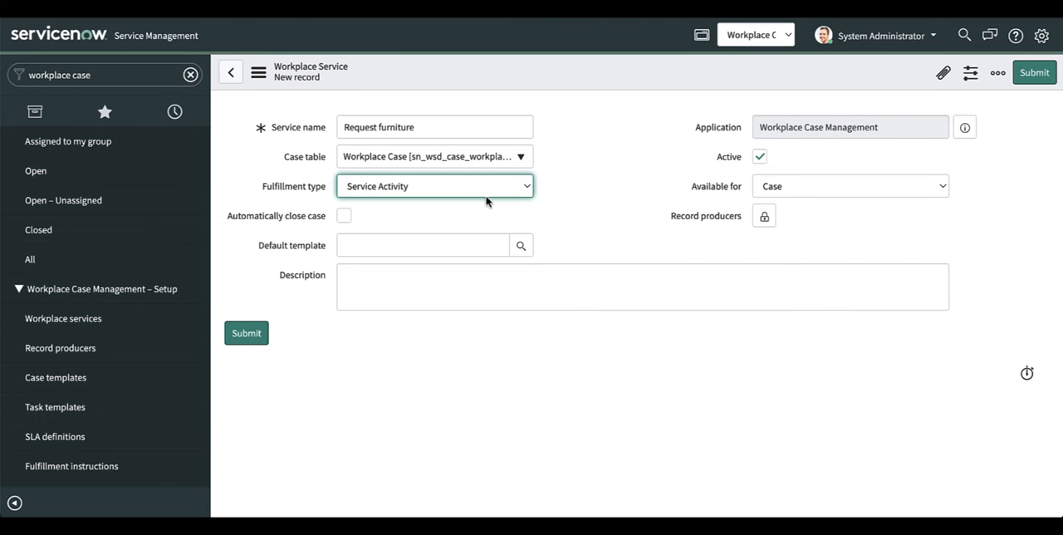
{"action": "left_click", "coordinate": [456, 246]}
{"action": "type", "text": "Request fur"}
{"action": "type", "text": "nit"}
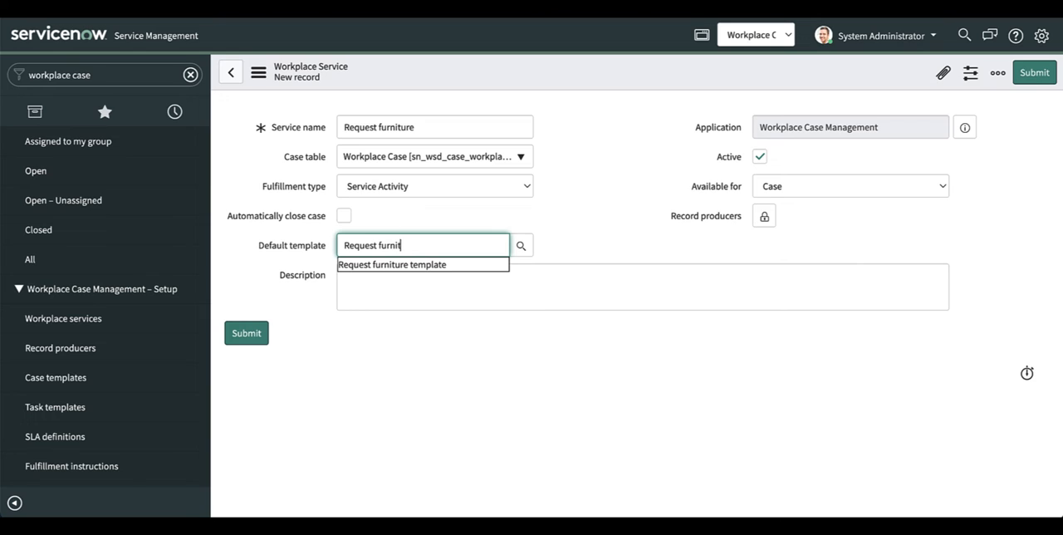
{"action": "type", "text": "ure template"}
{"action": "left_click", "coordinate": [631, 228]}
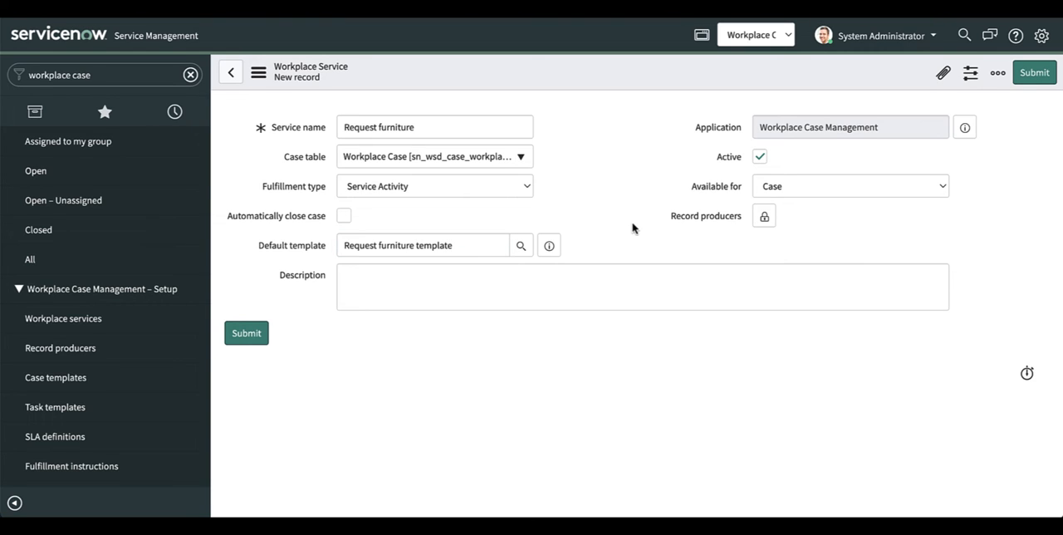
Step: Make the Request furniture service available for Reservation and allow only single service item selection
{"action": "left_click", "coordinate": [937, 188]}
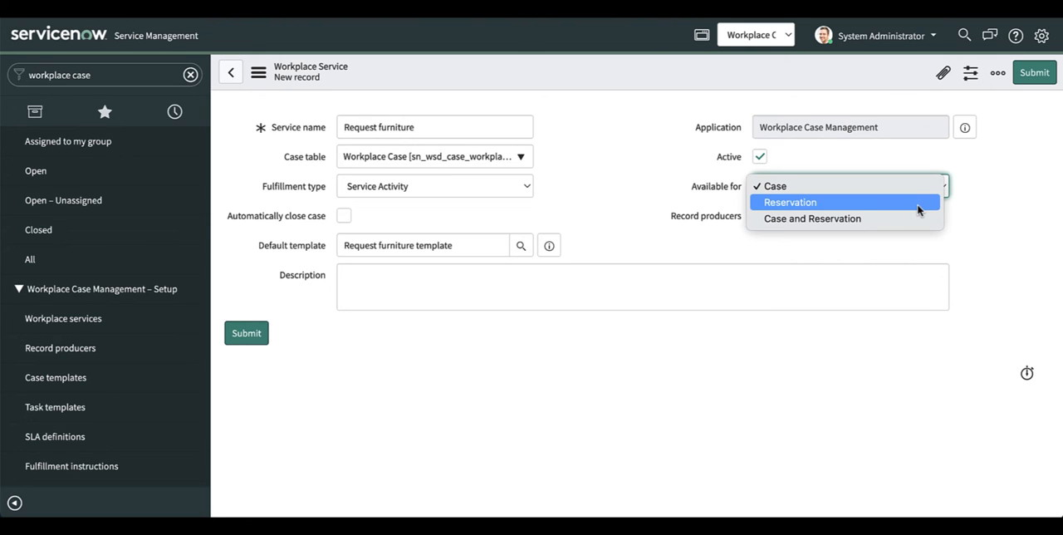
{"action": "left_click", "coordinate": [918, 205]}
{"action": "left_click", "coordinate": [901, 217]}
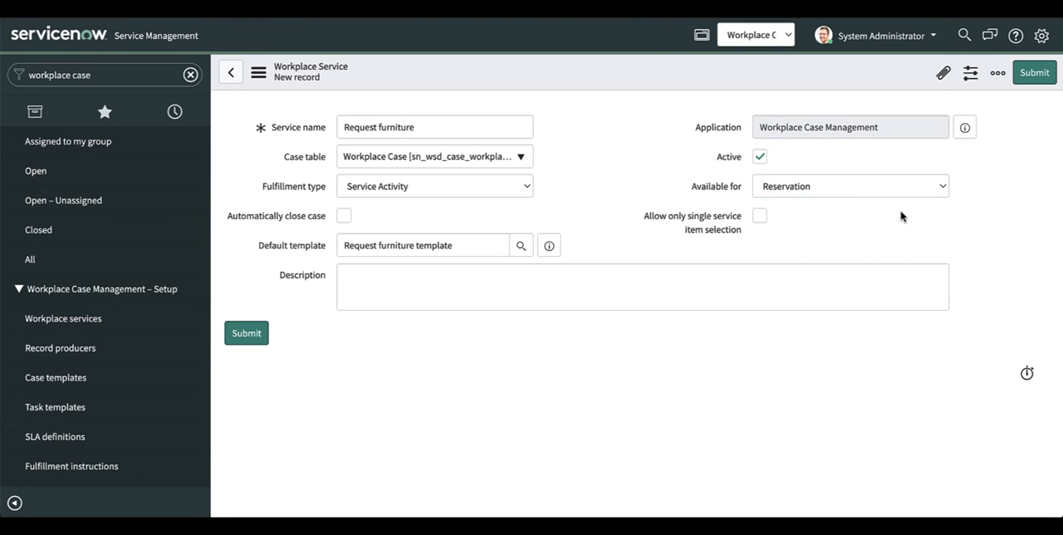
{"action": "left_click", "coordinate": [758, 218]}
Step: Enter the description "With this request you can order furniture or equipment for your workplace/meetings." and submit the service
{"action": "left_click", "coordinate": [736, 278]}
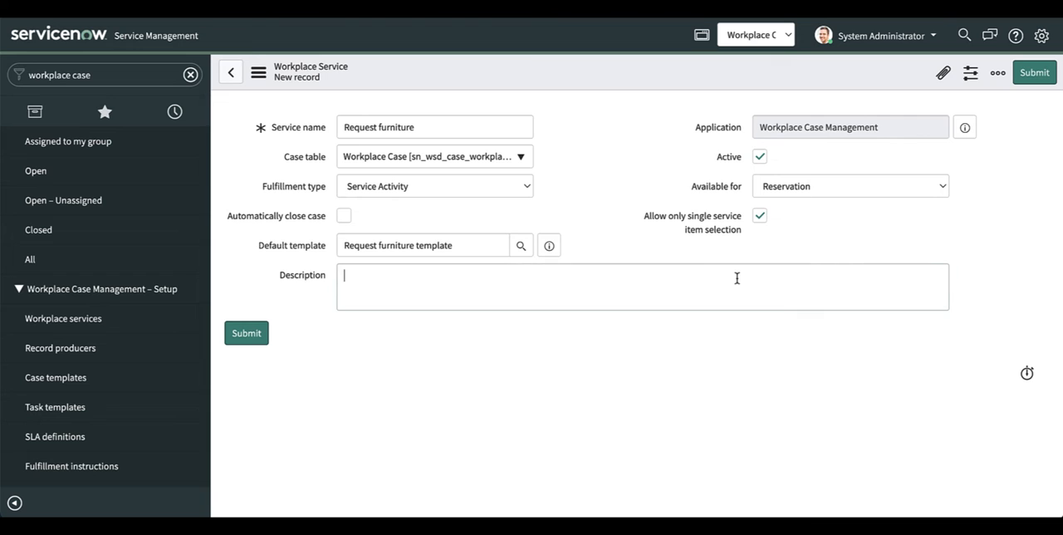
{"action": "type", "text": "With this request you can order furniture or equipment for your workplace/meetings."}
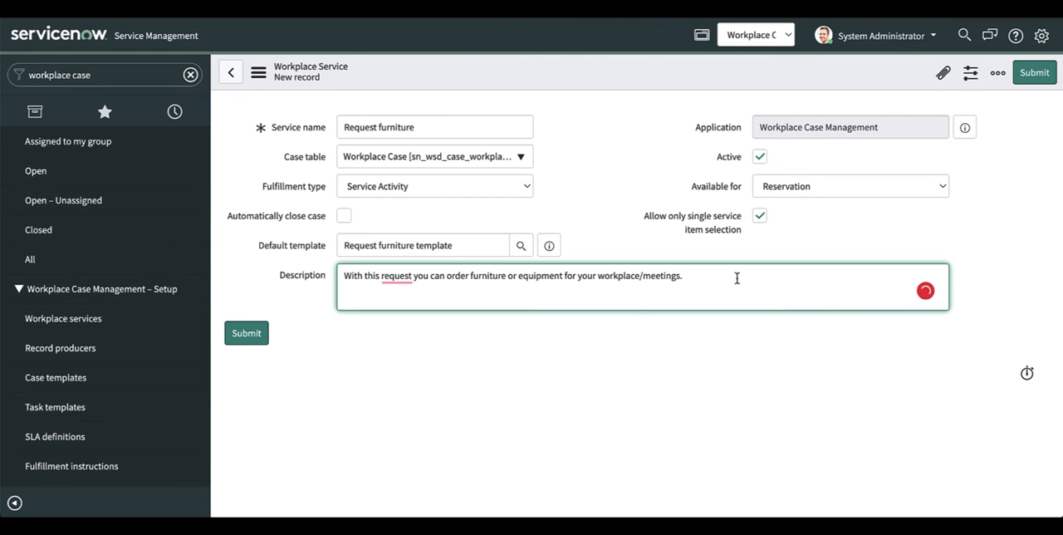
{"action": "left_click", "coordinate": [241, 335]}
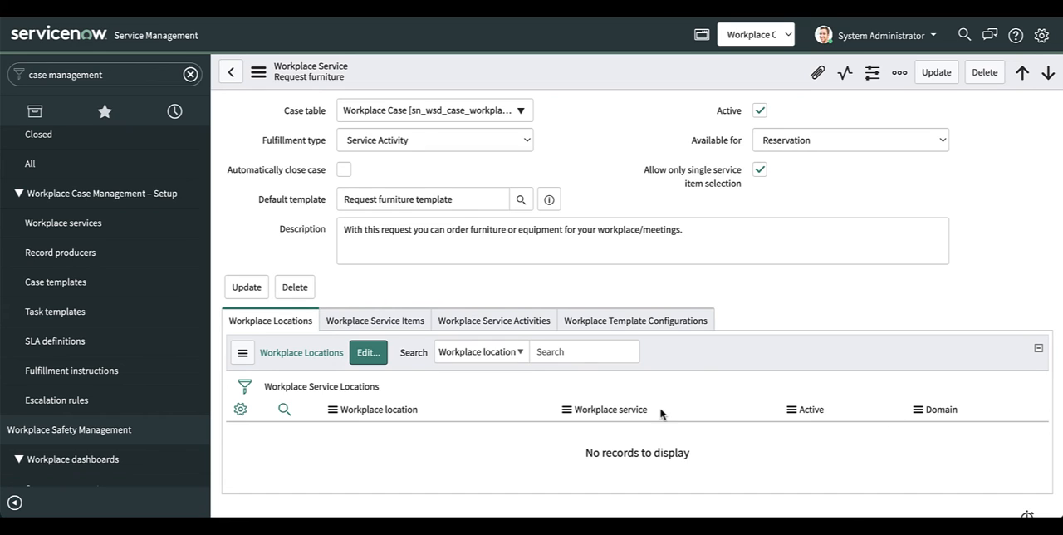
Step: Start a new workplace service item for Request furniture, named "Projector" and with item type Task
{"action": "left_click", "coordinate": [401, 321]}
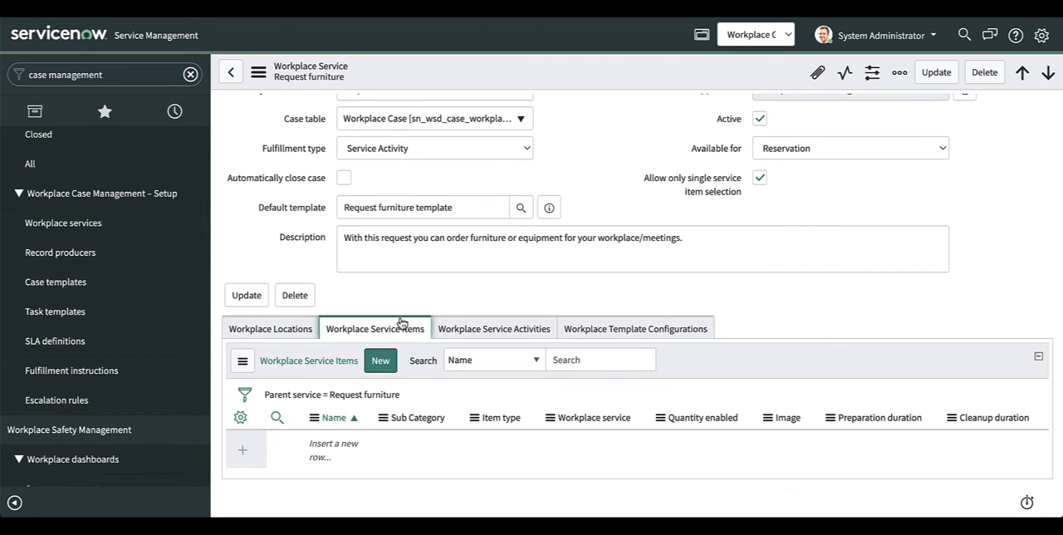
{"action": "left_click", "coordinate": [382, 360]}
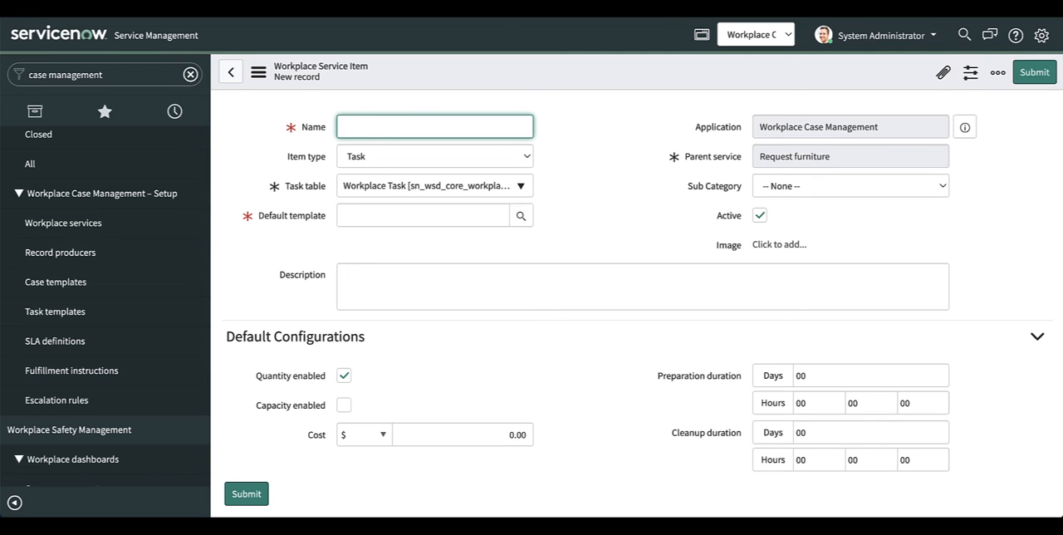
{"action": "type", "text": "Projector"}
{"action": "left_click", "coordinate": [524, 158]}
{"action": "left_click", "coordinate": [508, 157]}
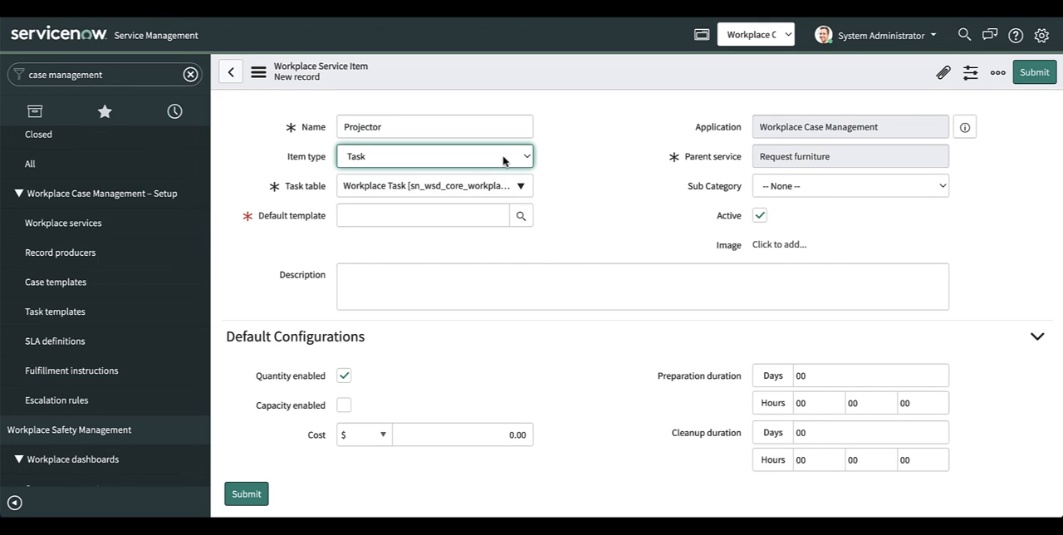
Step: Assign Projector template as the default template of the Projector item and fill in its description
{"action": "left_click", "coordinate": [470, 215]}
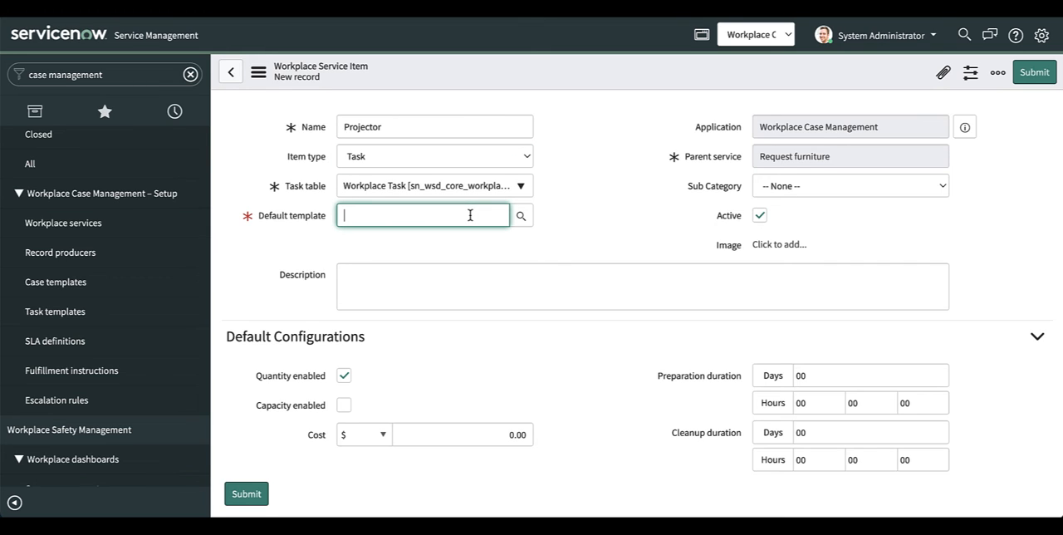
{"action": "type", "text": "Pro"}
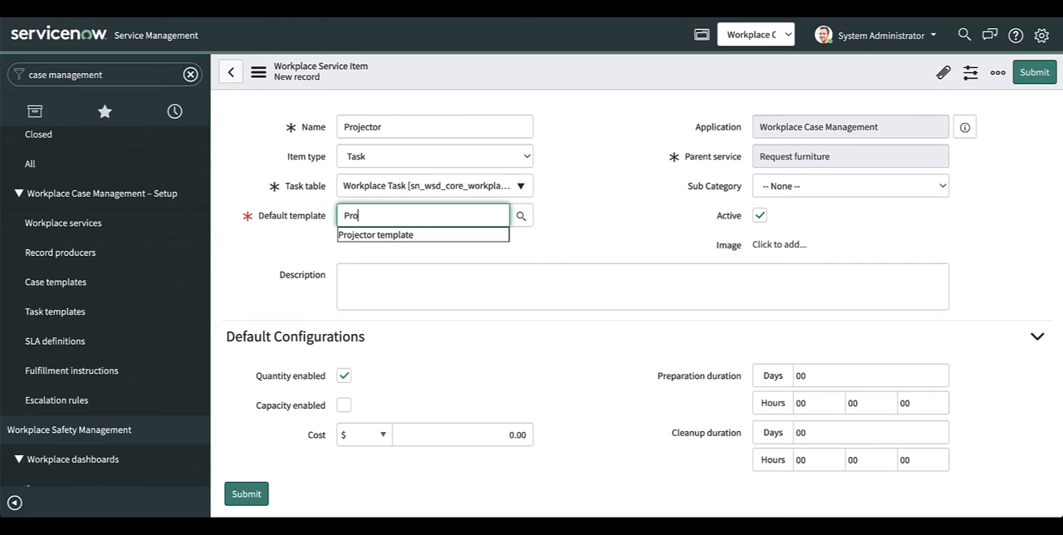
{"action": "left_click", "coordinate": [449, 236]}
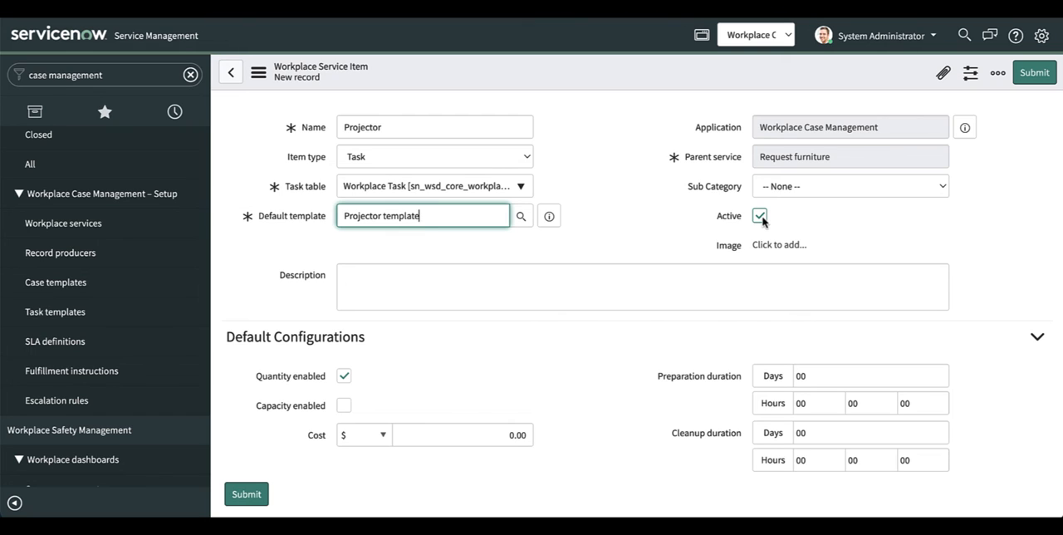
{"action": "left_click", "coordinate": [757, 276]}
{"action": "type", "text": "With this request you can order furniture or equipment for your workplace/meetings."}
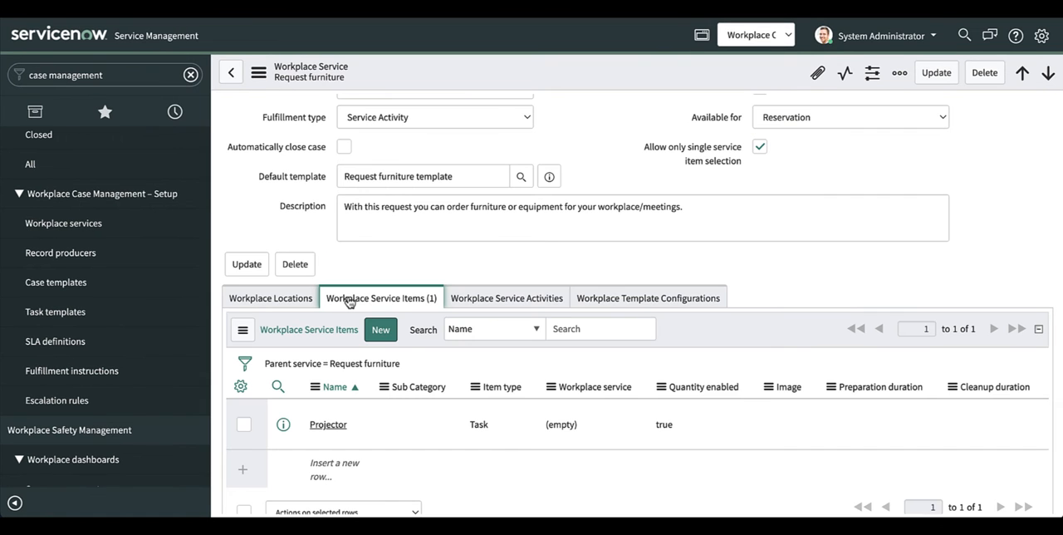
Step: Add Austin to the workplace locations of the Request furniture service
{"action": "left_click", "coordinate": [292, 302]}
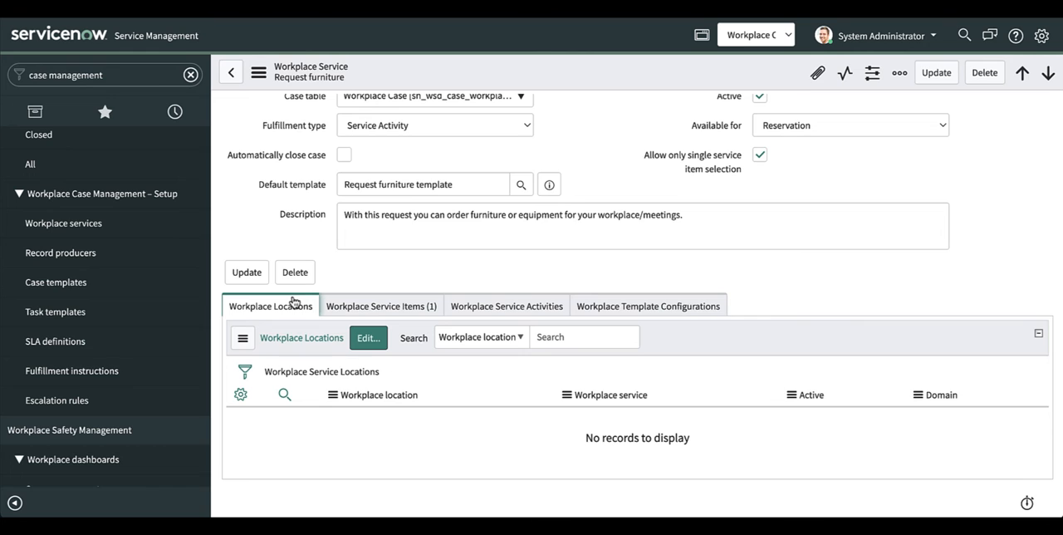
{"action": "left_click", "coordinate": [368, 338]}
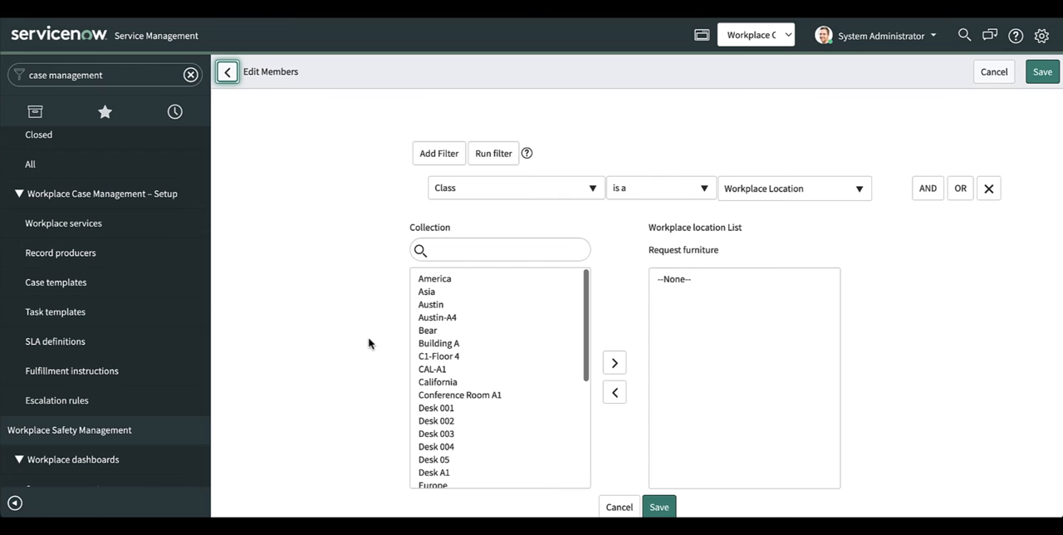
{"action": "left_click", "coordinate": [431, 307]}
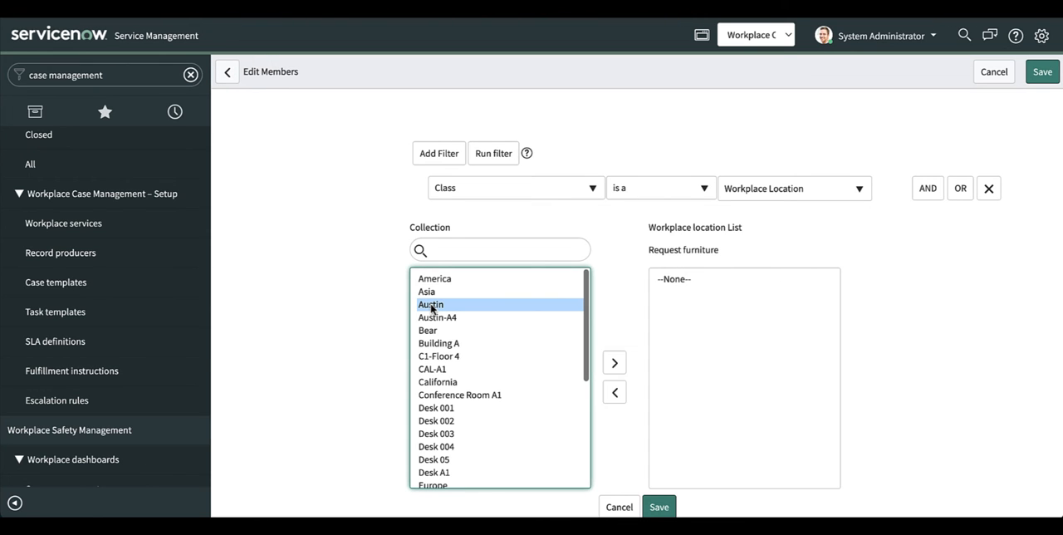
{"action": "left_click", "coordinate": [615, 363]}
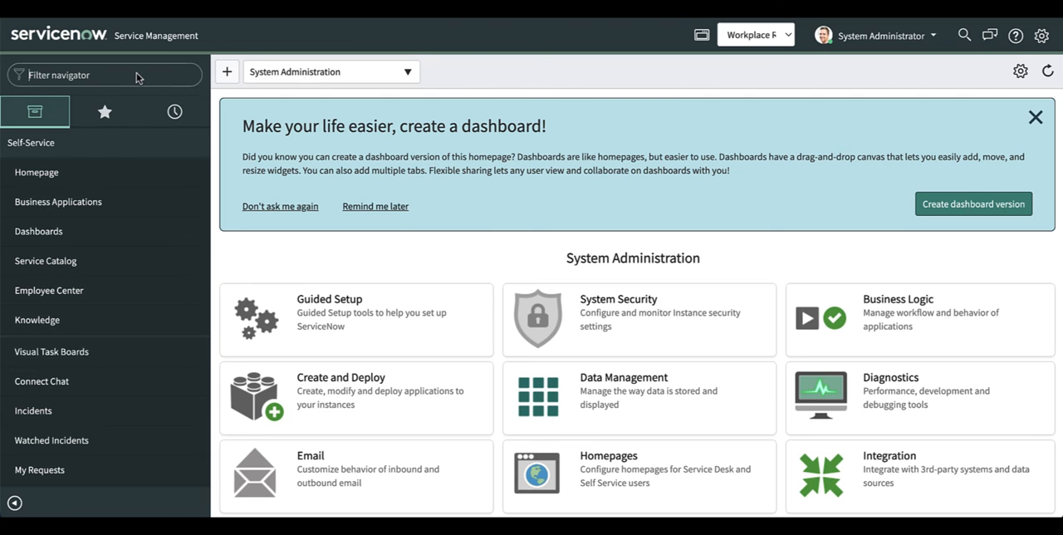
Step: Start a new reservable module record in the Workplace Reservation Management administration
{"action": "left_click", "coordinate": [136, 72]}
{"action": "type", "text": "W"}
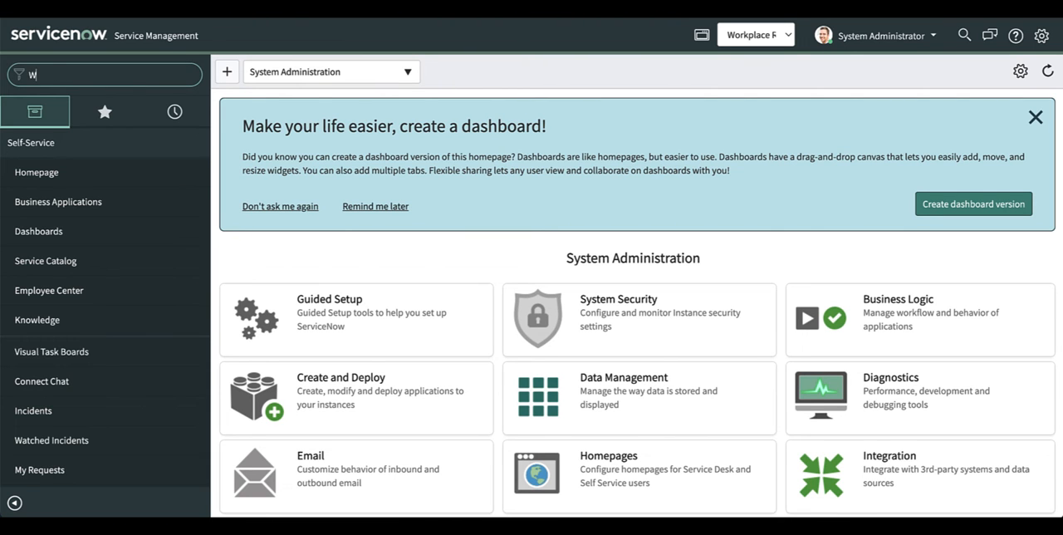
{"action": "type", "text": "orkplace res"}
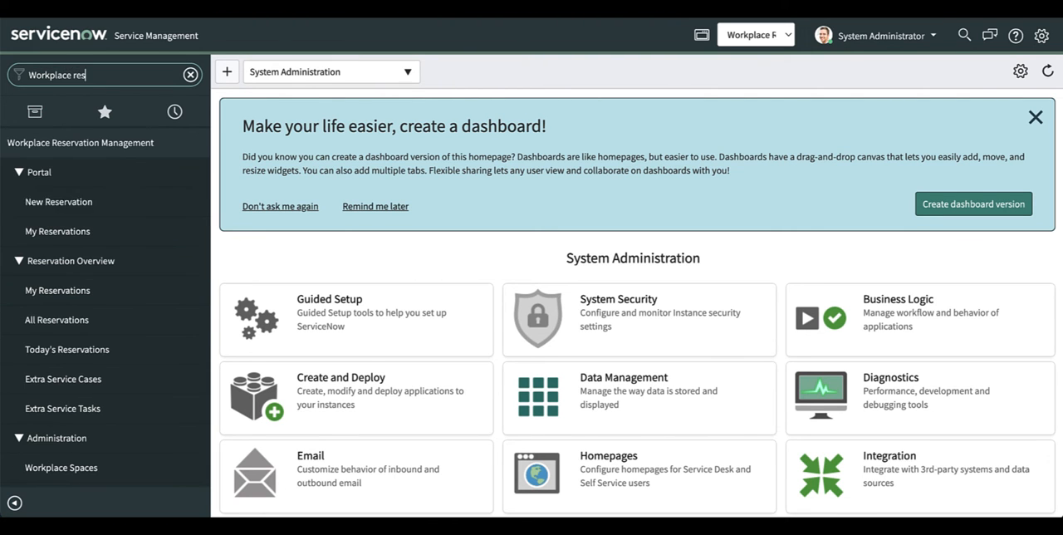
{"action": "type", "text": "ervation"}
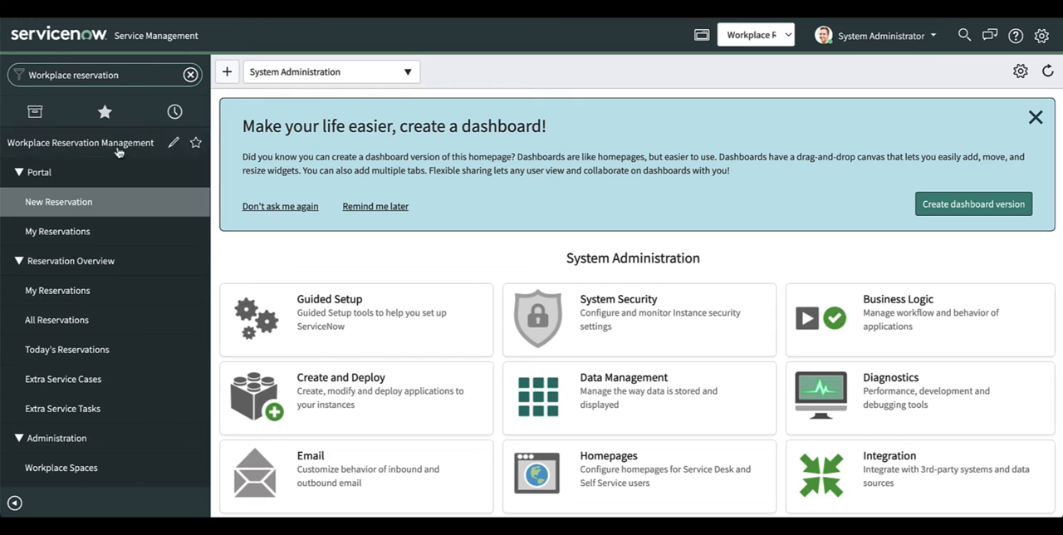
{"action": "scroll", "coordinate": [113, 357], "scroll_direction": "down", "scroll_amount": 5}
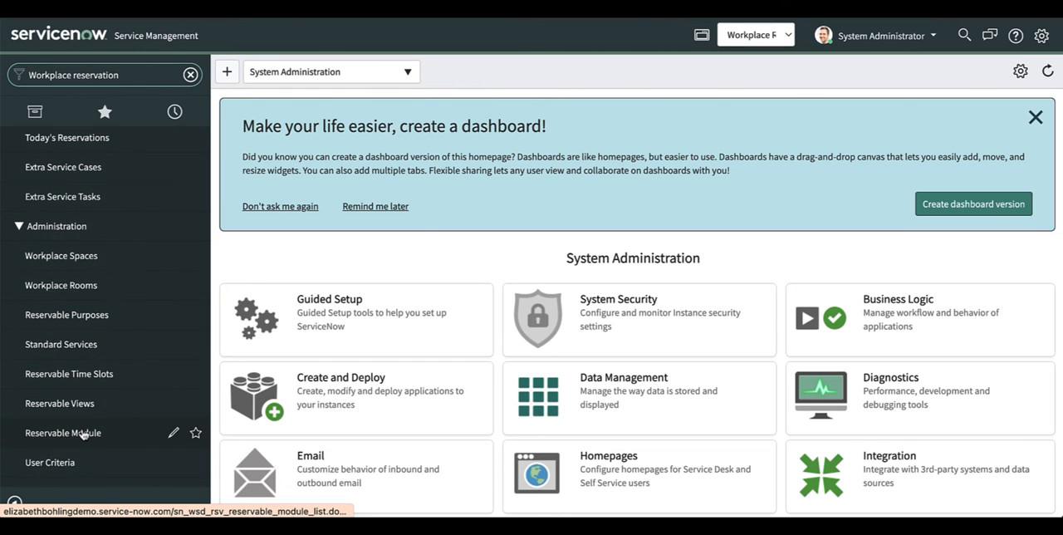
{"action": "left_click", "coordinate": [83, 434]}
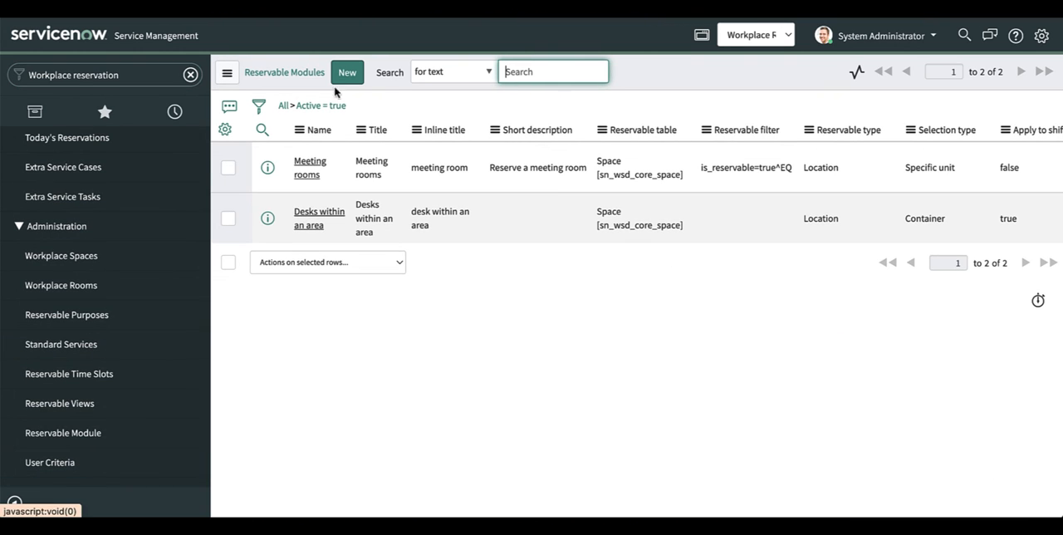
{"action": "left_click", "coordinate": [347, 74]}
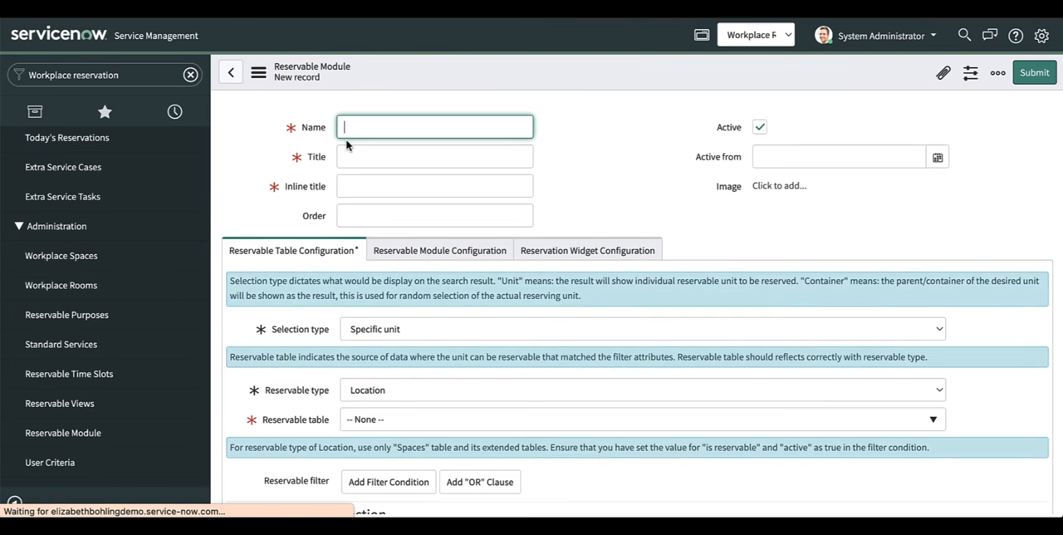
Step: Fill in the module's name "Workplace", title "Worplace", inline title "workplace", order 1 and active-from date 2022-03-30
{"action": "type", "text": "Workplace"}
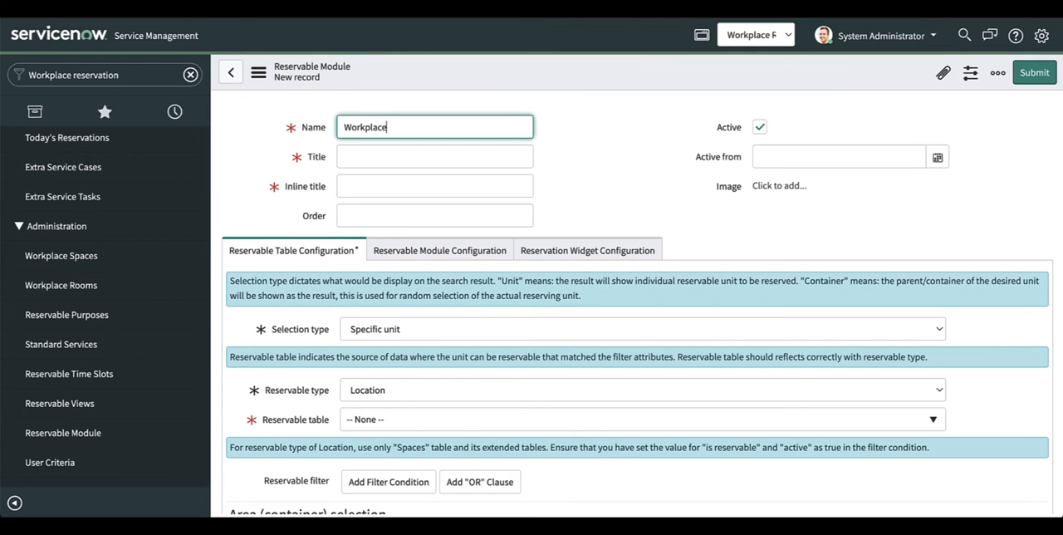
{"action": "left_click", "coordinate": [356, 160]}
{"action": "type", "text": "Worplace"}
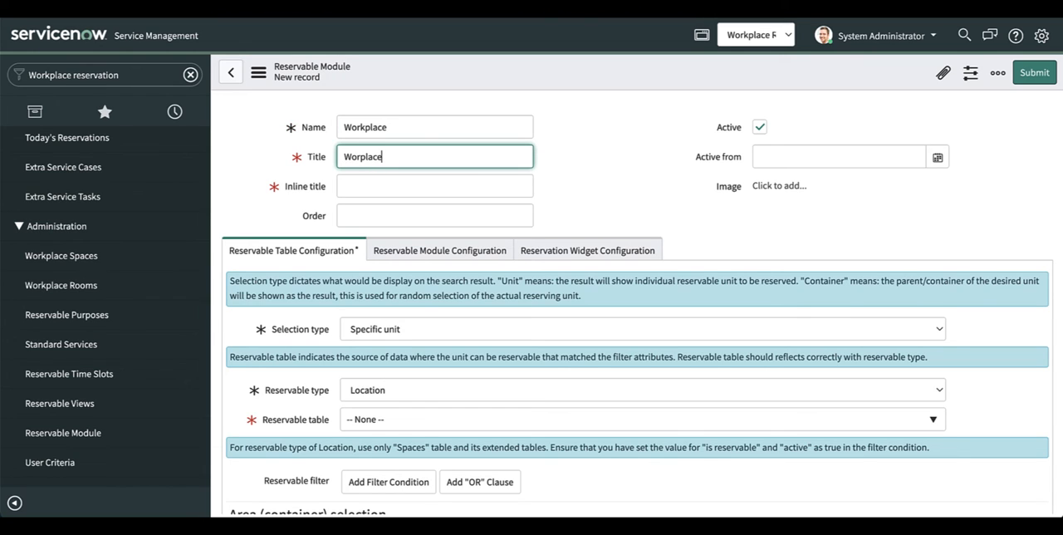
{"action": "left_click", "coordinate": [364, 184]}
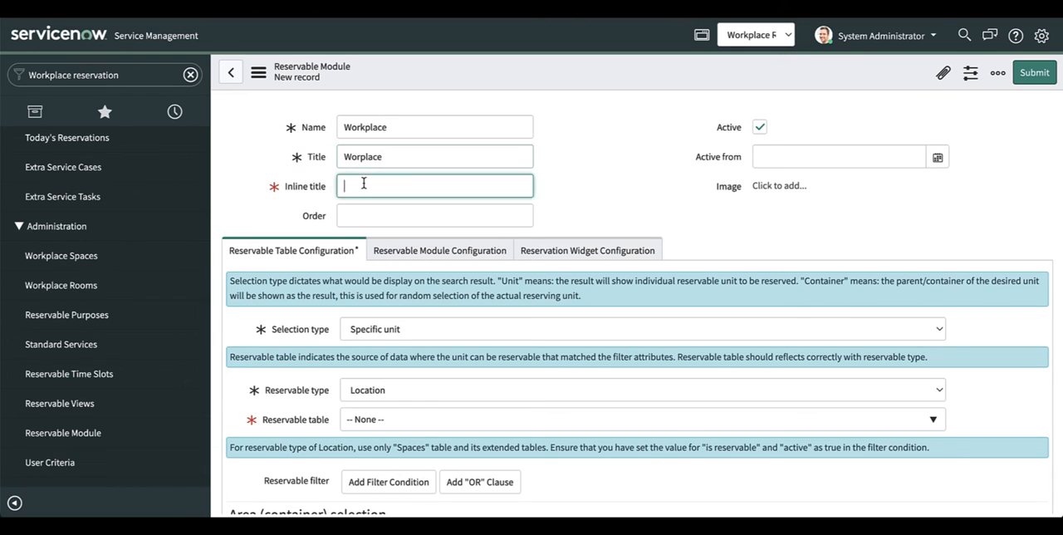
{"action": "type", "text": "workplace"}
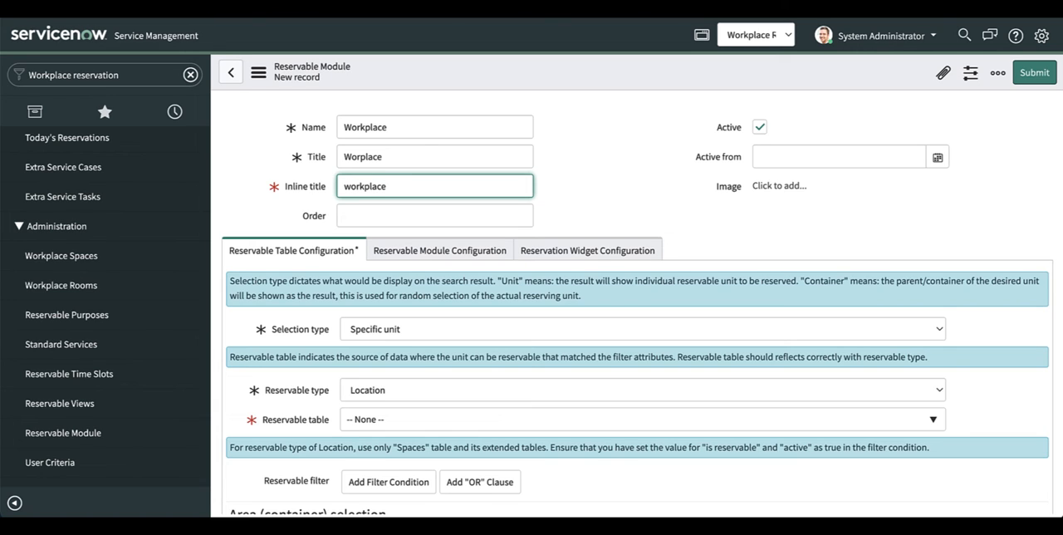
{"action": "left_click", "coordinate": [501, 217]}
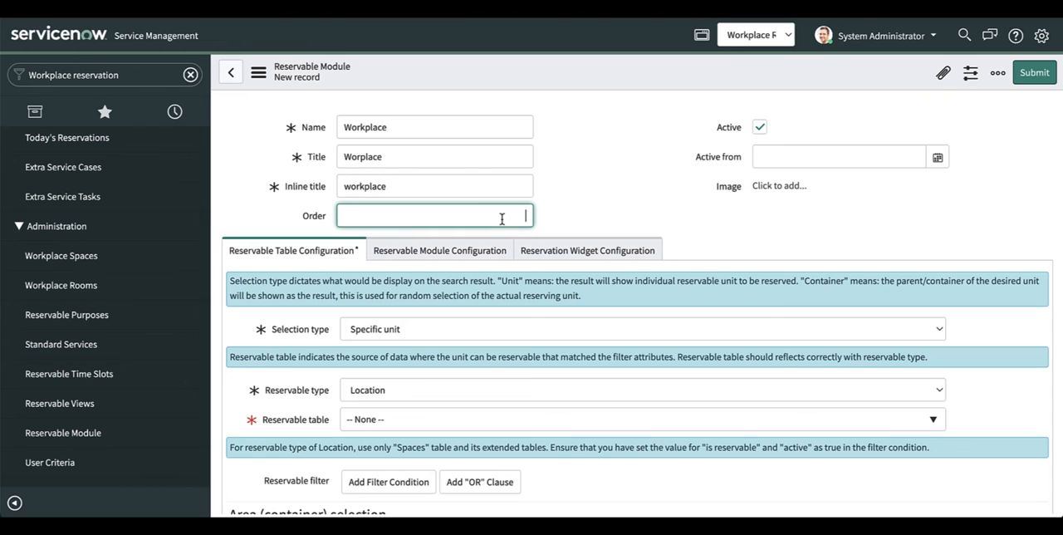
{"action": "type", "text": "1"}
{"action": "left_click", "coordinate": [940, 161]}
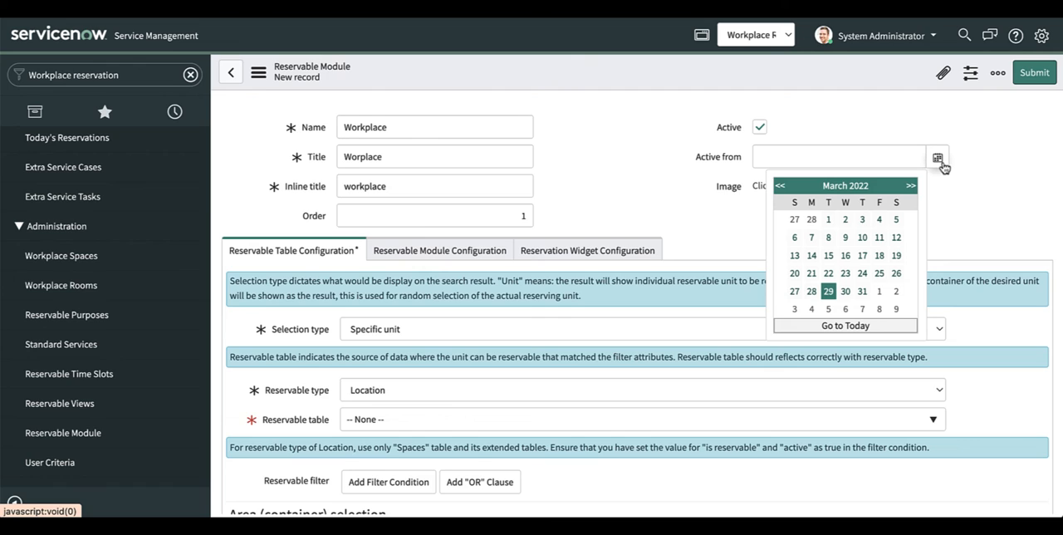
{"action": "left_click", "coordinate": [845, 292]}
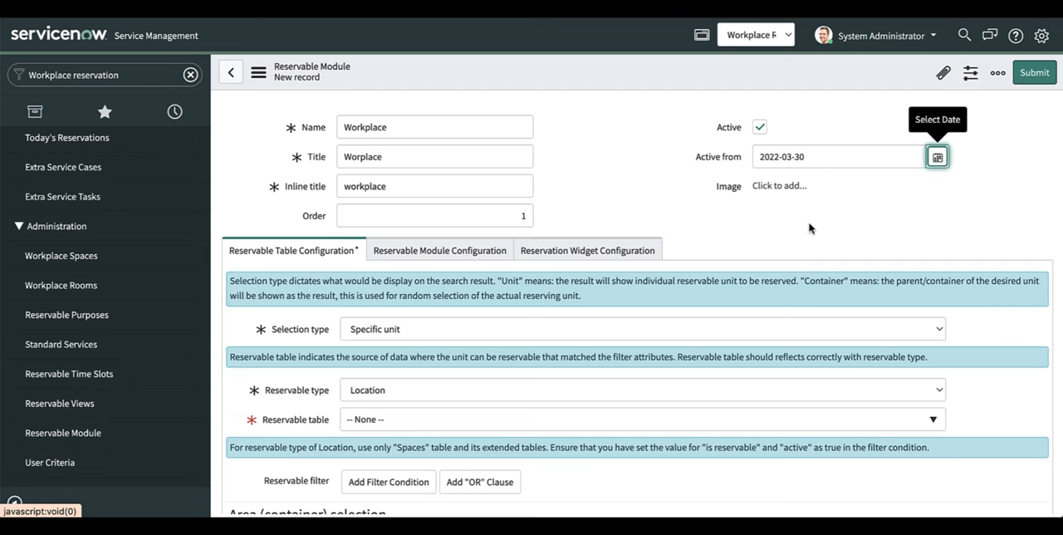
Step: Keep Specific unit as the selection type and choose Space [sn_wsd_core_space] as the reservable table
{"action": "scroll", "coordinate": [789, 275], "scroll_direction": "down", "scroll_amount": 1}
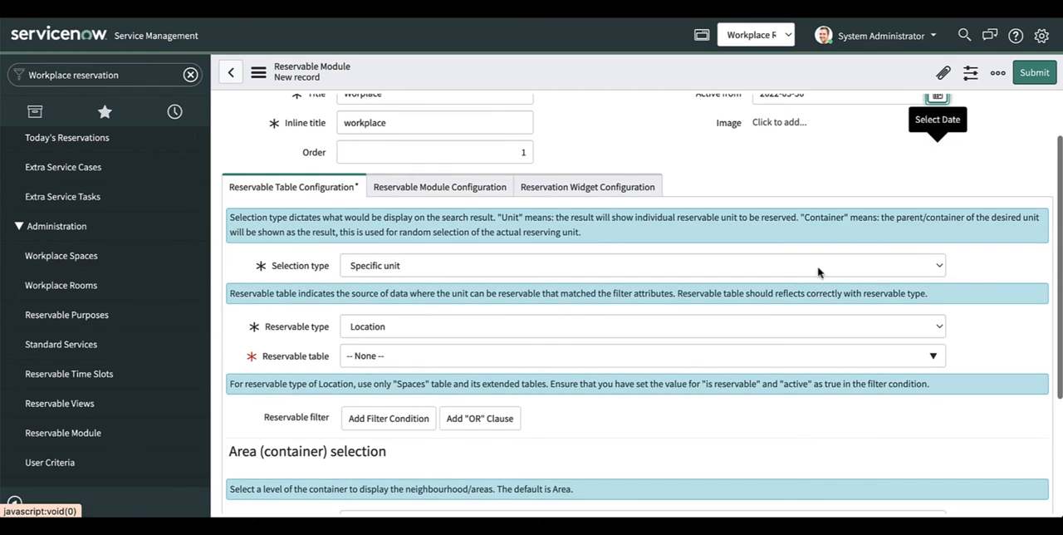
{"action": "left_click", "coordinate": [939, 267]}
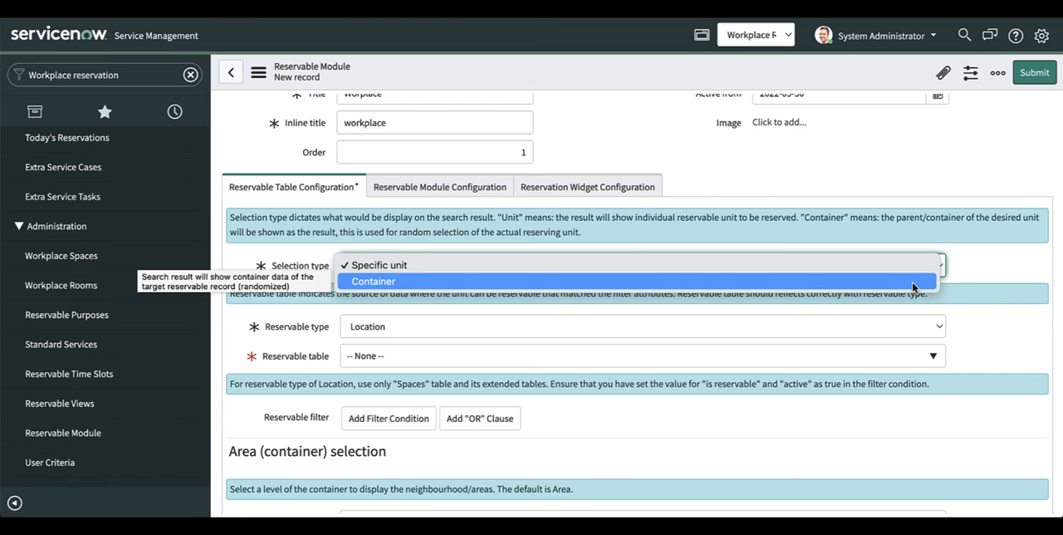
{"action": "left_click", "coordinate": [925, 266]}
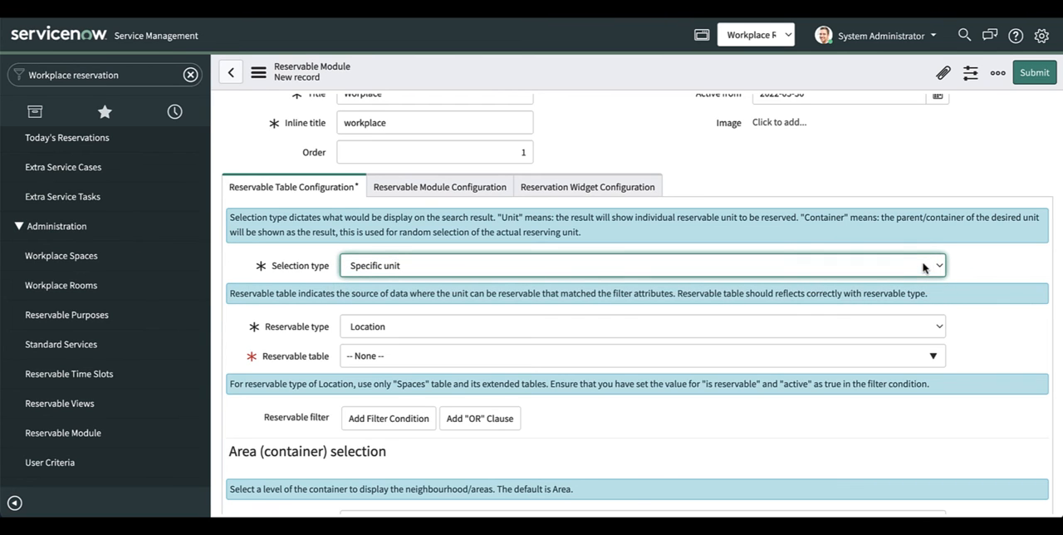
{"action": "scroll", "coordinate": [938, 319], "scroll_direction": "down", "scroll_amount": 1}
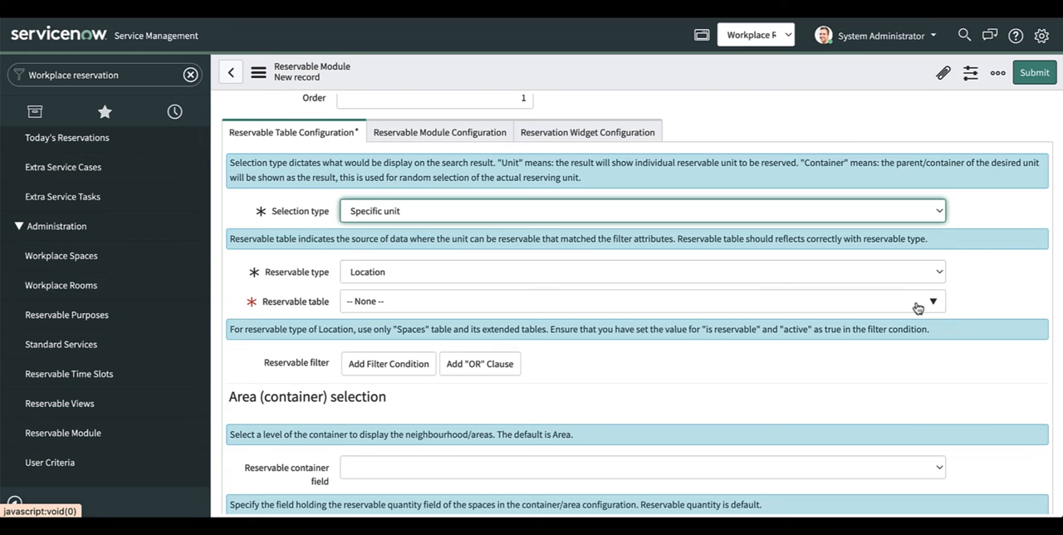
{"action": "left_click", "coordinate": [932, 301]}
{"action": "type", "text": "space"}
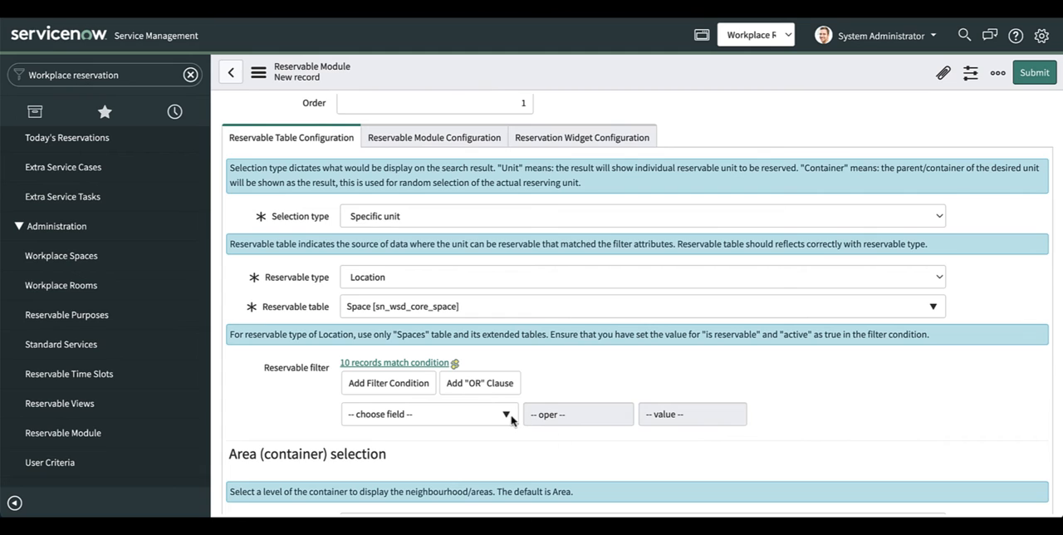
Step: Set the reservable filter condition to Is reservable is true
{"action": "left_click", "coordinate": [508, 417]}
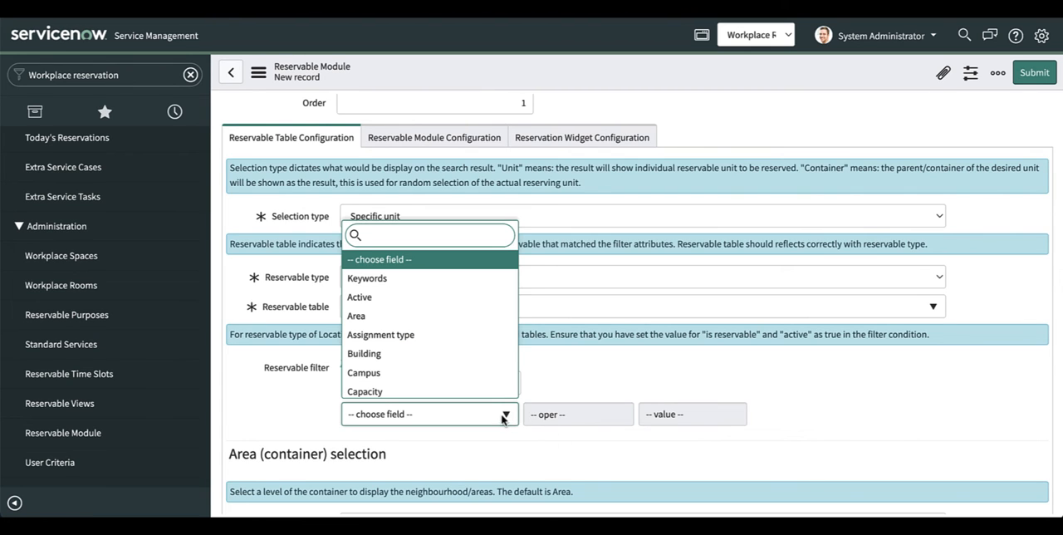
{"action": "type", "text": "reser"}
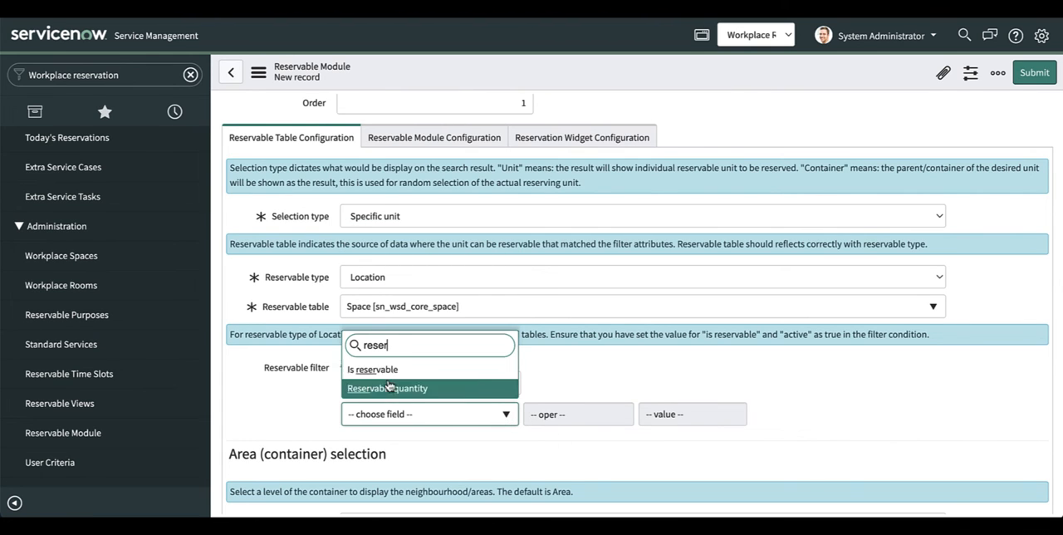
{"action": "left_click", "coordinate": [378, 370]}
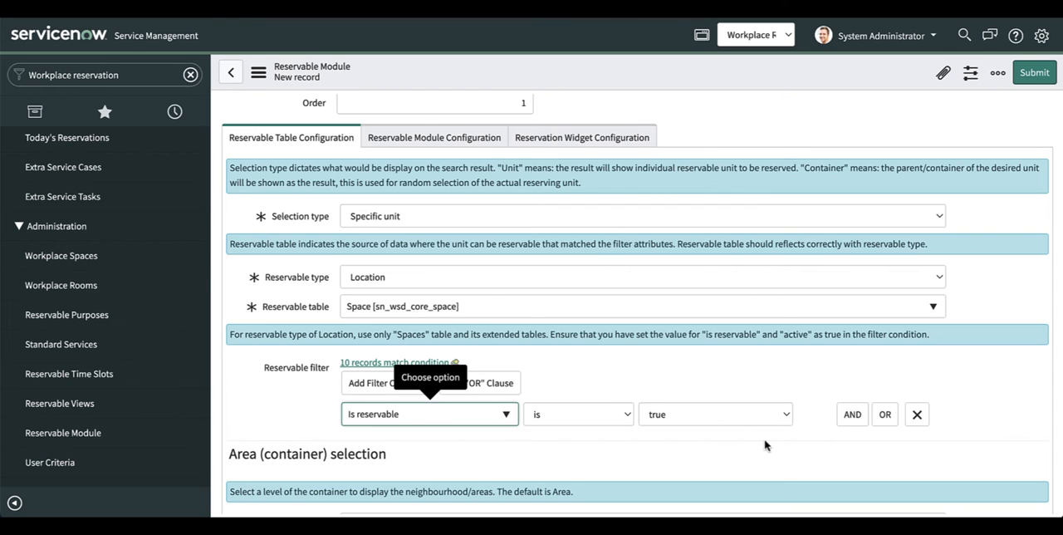
{"action": "scroll", "coordinate": [765, 446], "scroll_direction": "down", "scroll_amount": 3}
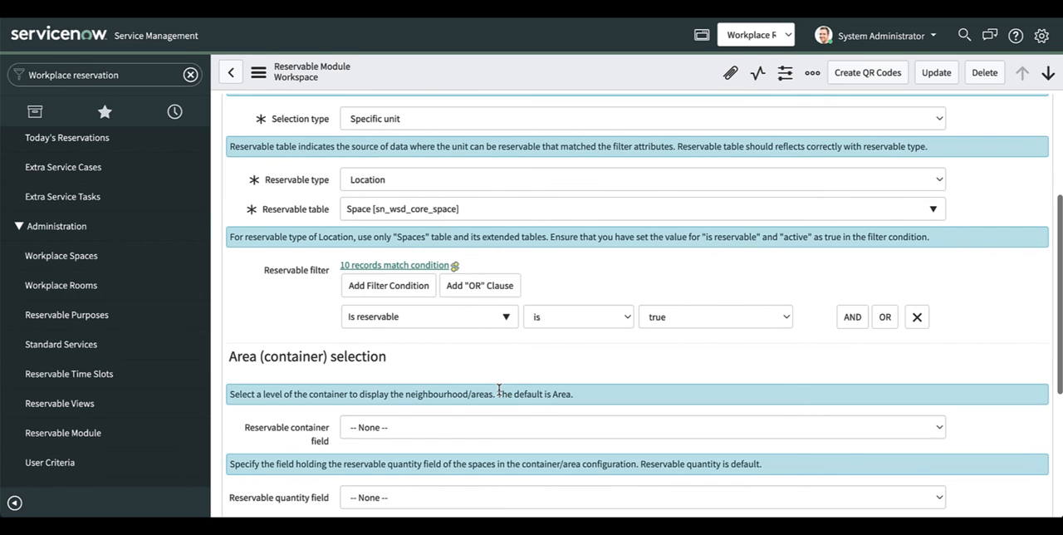
Step: Enter "Reserve a single desks" as the short description in the reservable module configuration
{"action": "scroll", "coordinate": [501, 392], "scroll_direction": "up", "scroll_amount": 5}
{"action": "left_click", "coordinate": [455, 259]}
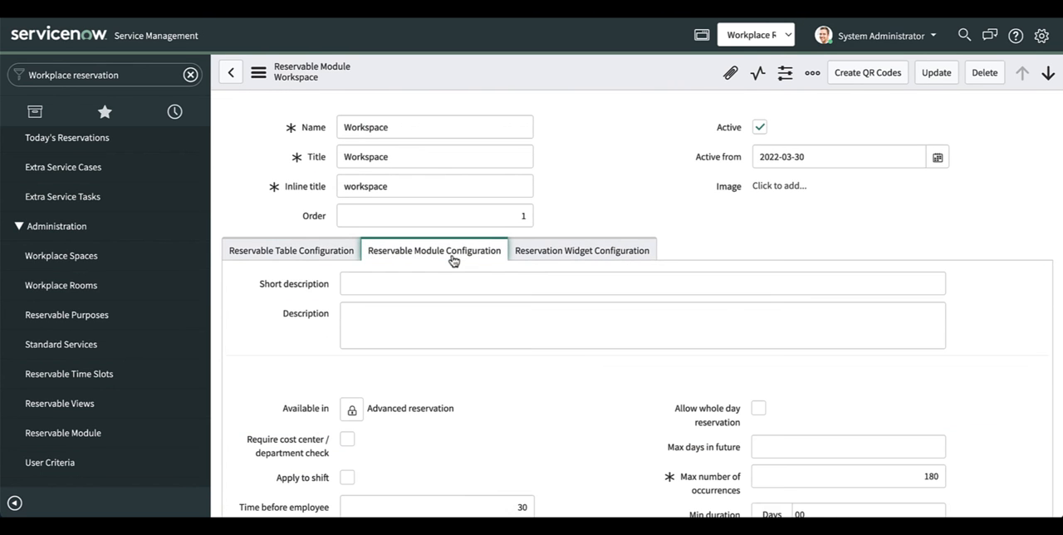
{"action": "left_click", "coordinate": [433, 285]}
{"action": "type", "text": "Reserve a single desks"}
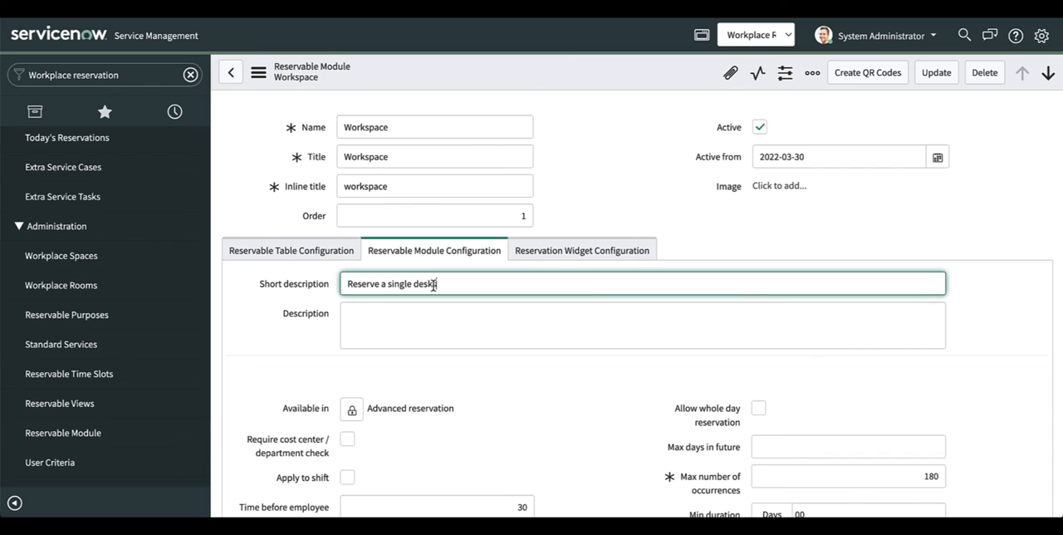
Step: Make the module available in Quick reservation in addition to Advanced reservation
{"action": "scroll", "coordinate": [455, 413], "scroll_direction": "down", "scroll_amount": 3}
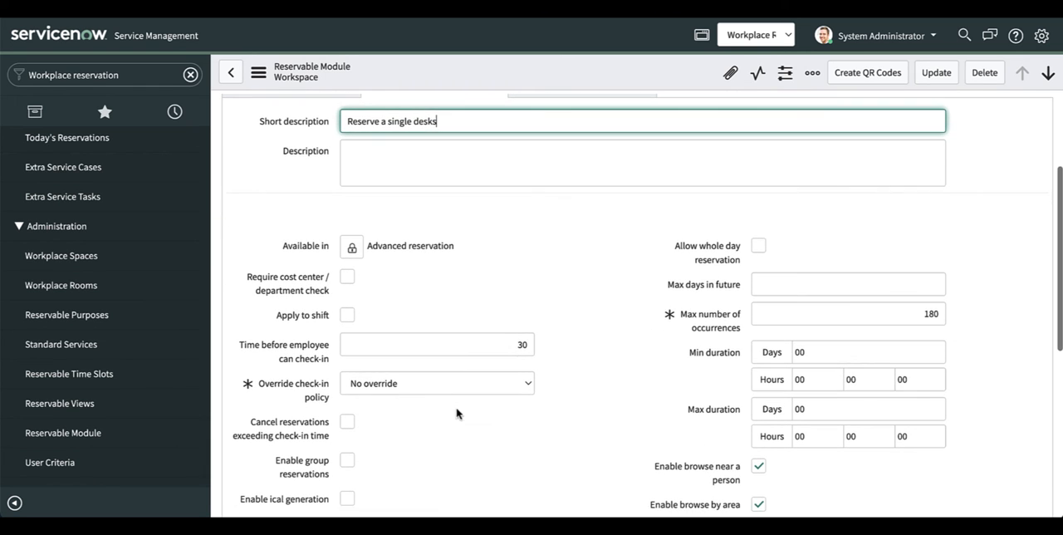
{"action": "left_click", "coordinate": [353, 247]}
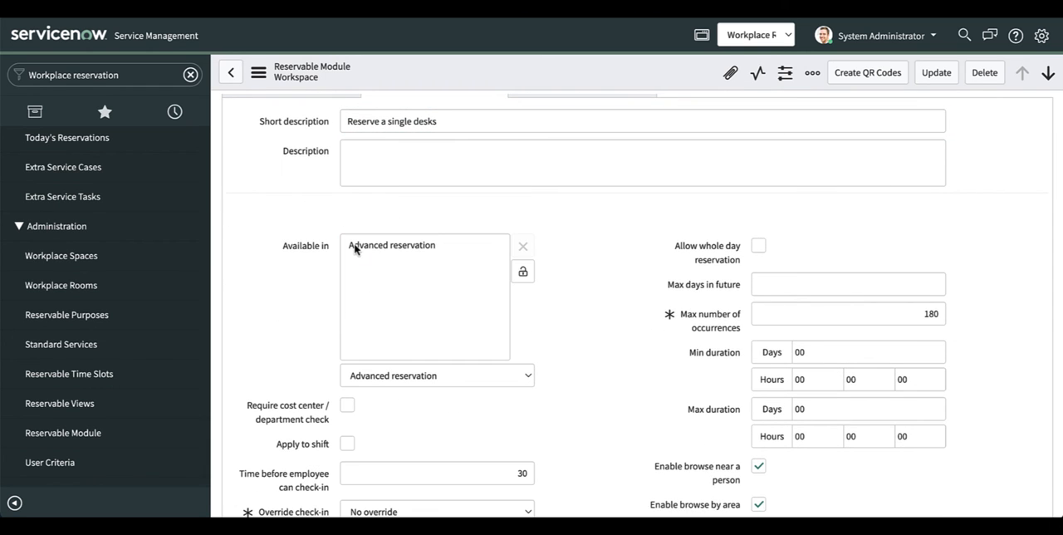
{"action": "left_click", "coordinate": [464, 381]}
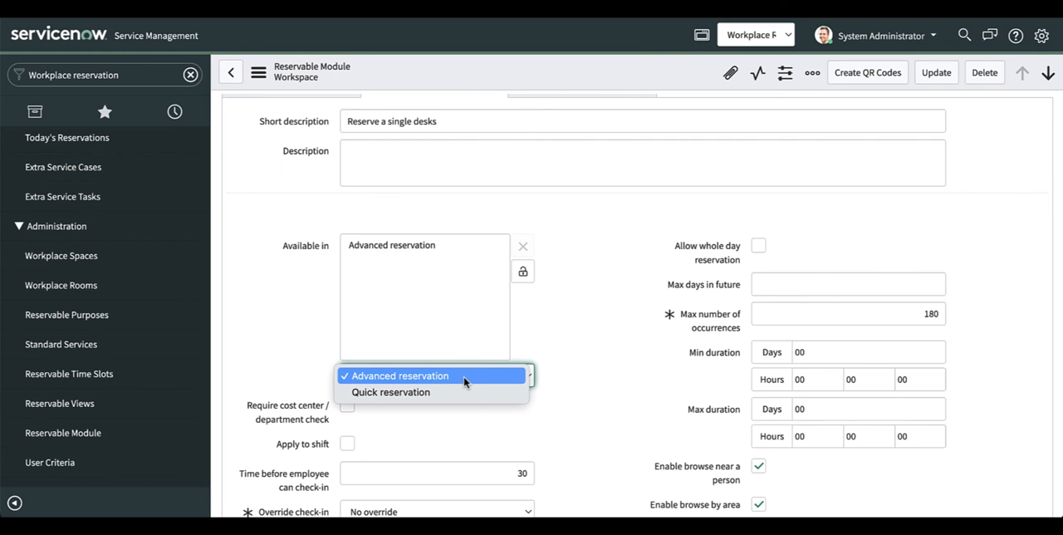
{"action": "left_click", "coordinate": [461, 392]}
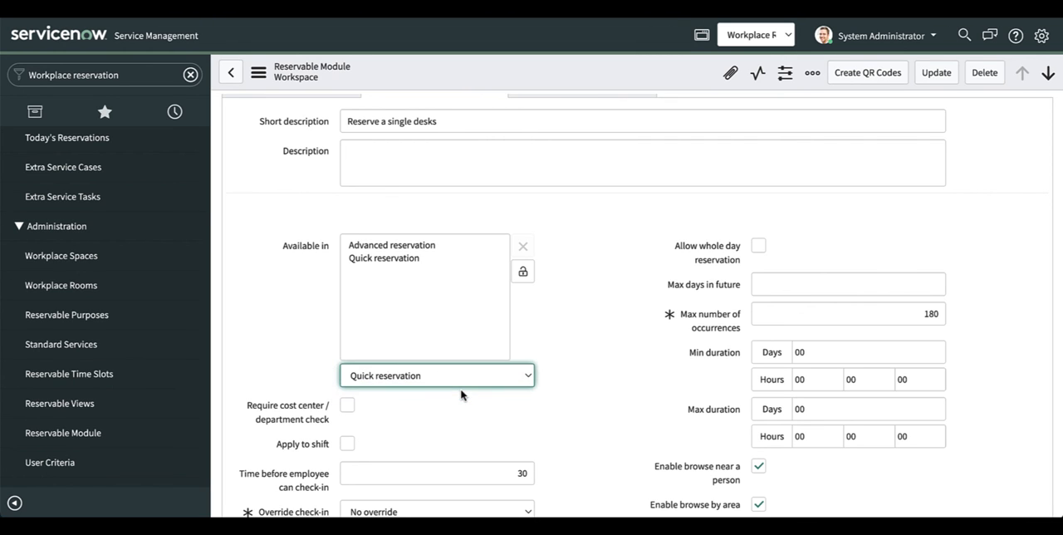
{"action": "left_click", "coordinate": [524, 279]}
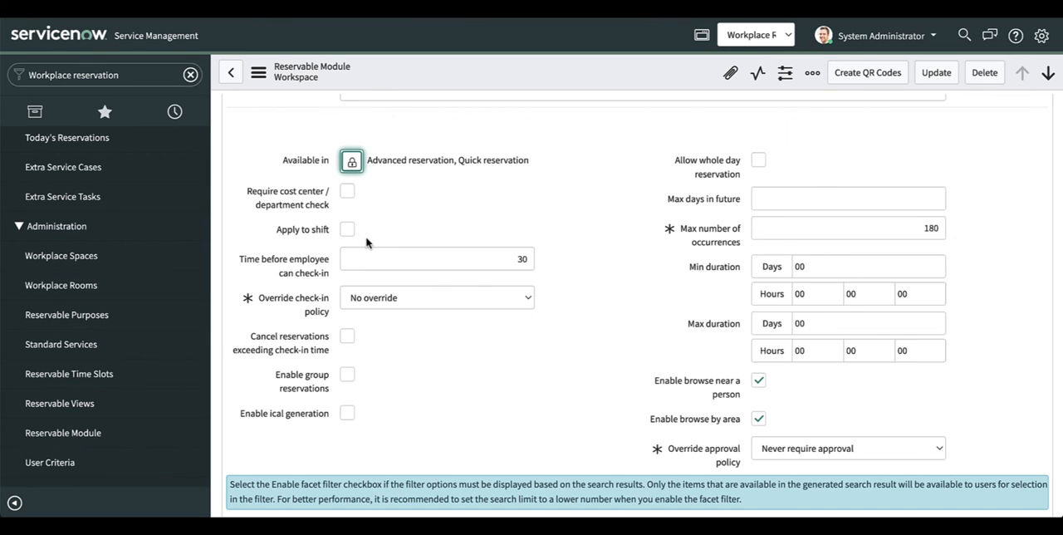
Step: Set the override check-in policy to Always require check-in and apply the module to shifts
{"action": "left_click", "coordinate": [373, 300]}
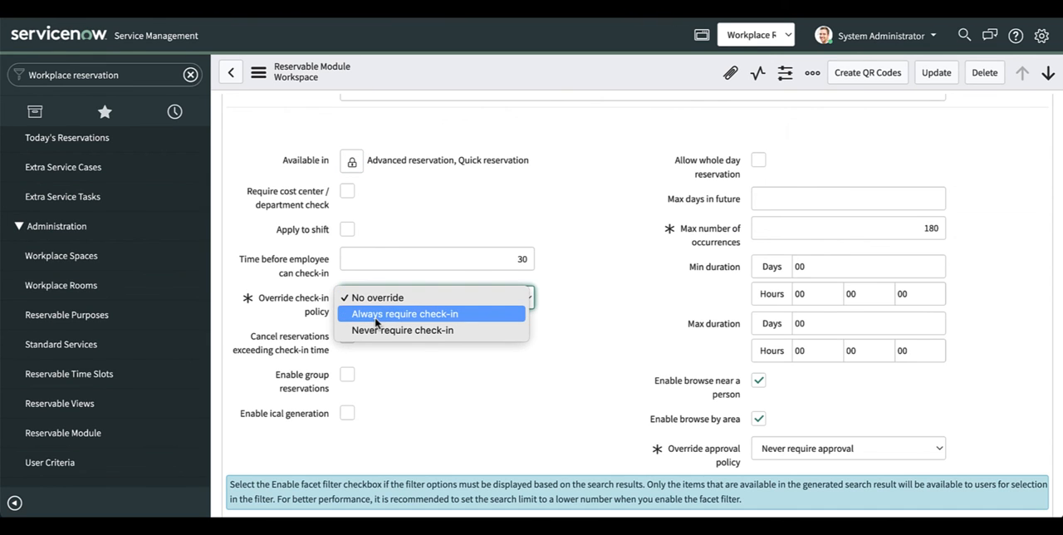
{"action": "left_click", "coordinate": [378, 316]}
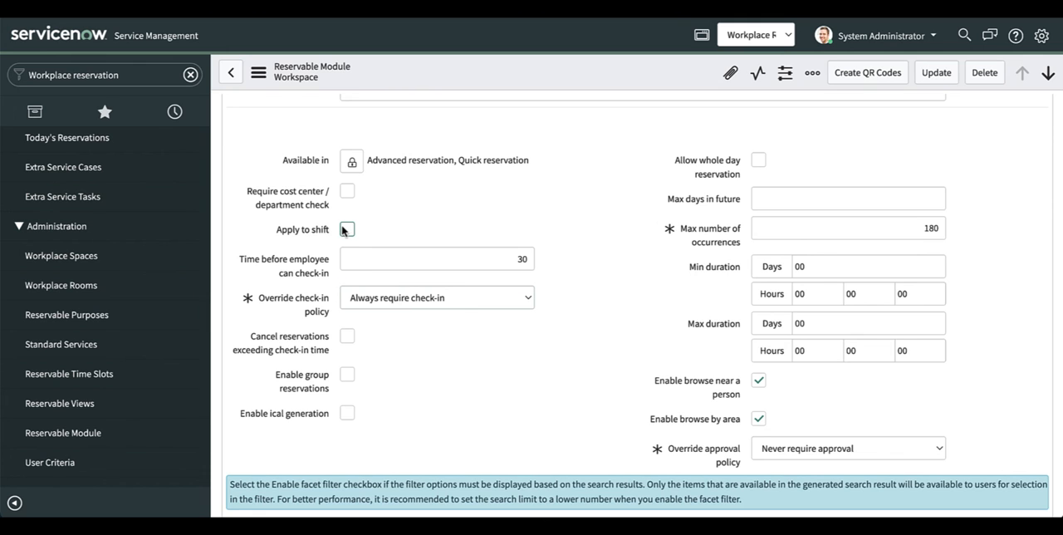
{"action": "left_click", "coordinate": [346, 230]}
Step: Enable group reservations and ical generation for the Workspace module
{"action": "scroll", "coordinate": [393, 407], "scroll_direction": "down", "scroll_amount": 1}
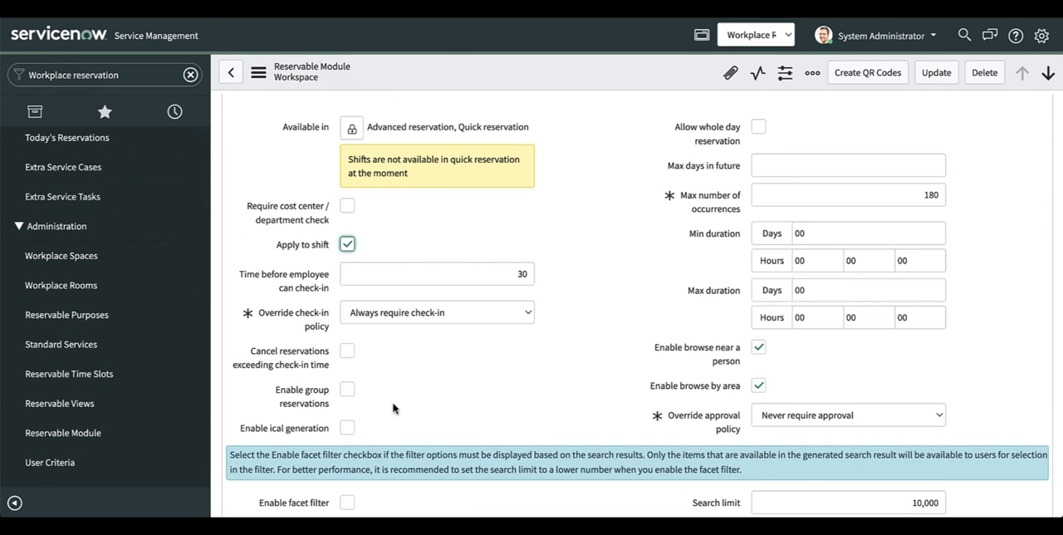
{"action": "left_click", "coordinate": [348, 389]}
{"action": "scroll", "coordinate": [351, 405], "scroll_direction": "down", "scroll_amount": 1}
{"action": "left_click", "coordinate": [348, 406]}
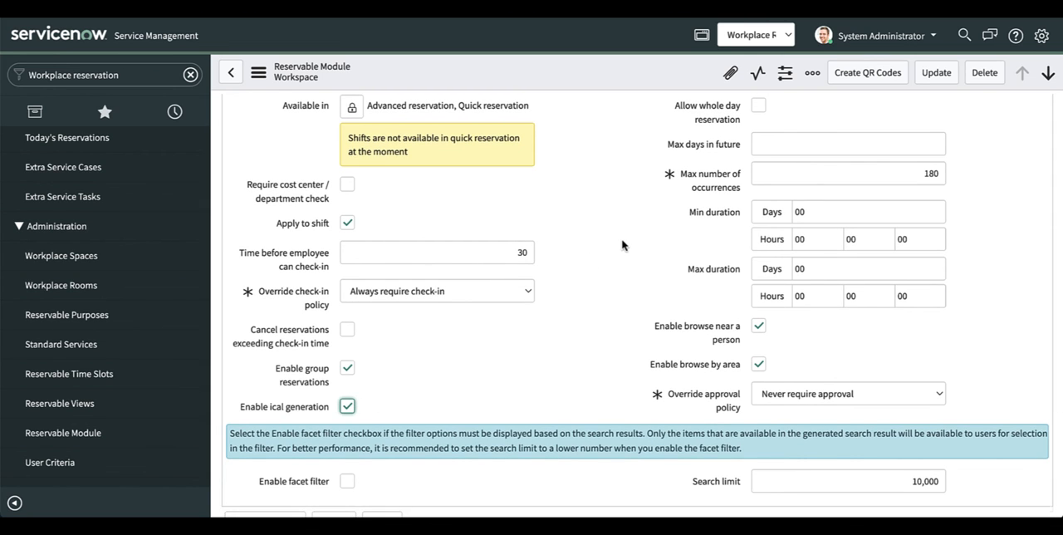
Step: Allow whole day reservations and set the maximum days in future to 80
{"action": "scroll", "coordinate": [622, 245], "scroll_direction": "up", "scroll_amount": 1}
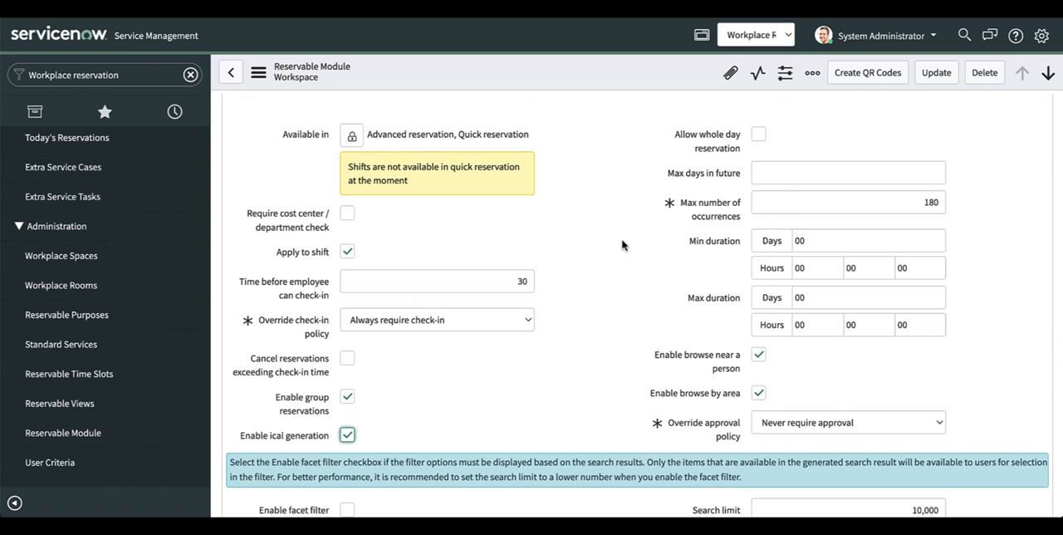
{"action": "left_click", "coordinate": [760, 137]}
{"action": "left_click", "coordinate": [935, 170]}
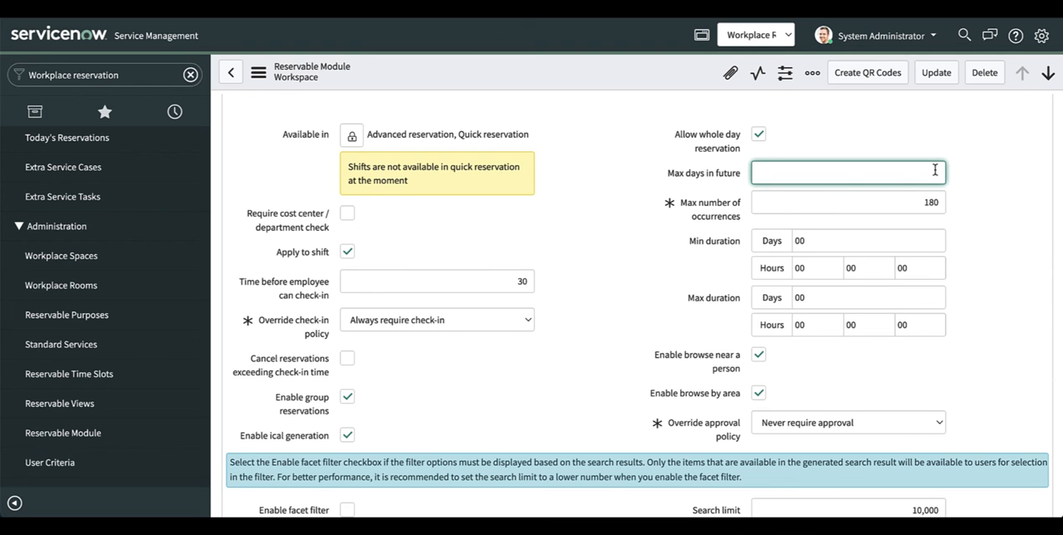
{"action": "type", "text": "80"}
Step: Require a subject and cancel notes in the reservation widget, and display number of attendees, on behalf of and sensitivity
{"action": "scroll", "coordinate": [980, 249], "scroll_direction": "down", "scroll_amount": 1}
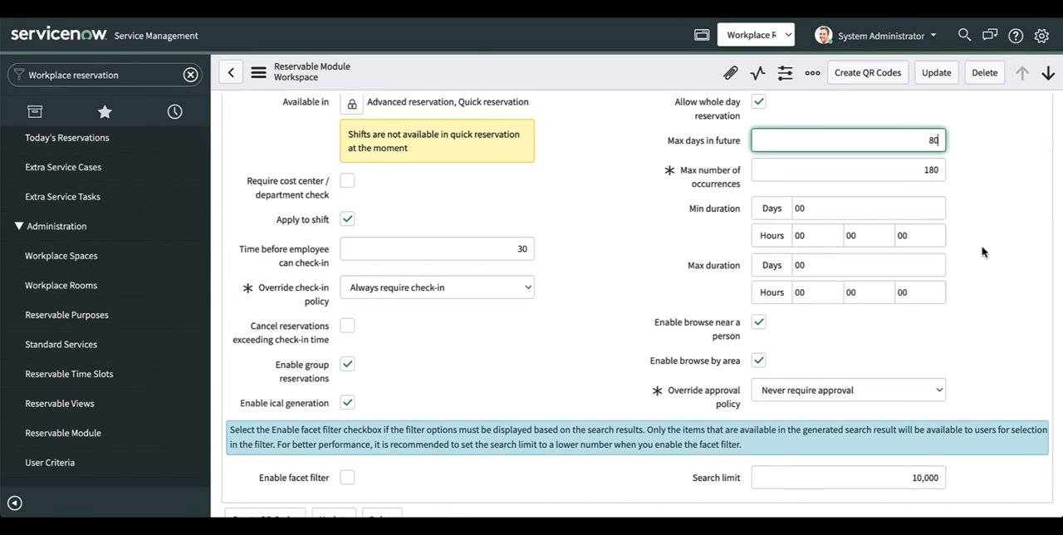
{"action": "scroll", "coordinate": [982, 252], "scroll_direction": "down", "scroll_amount": 1}
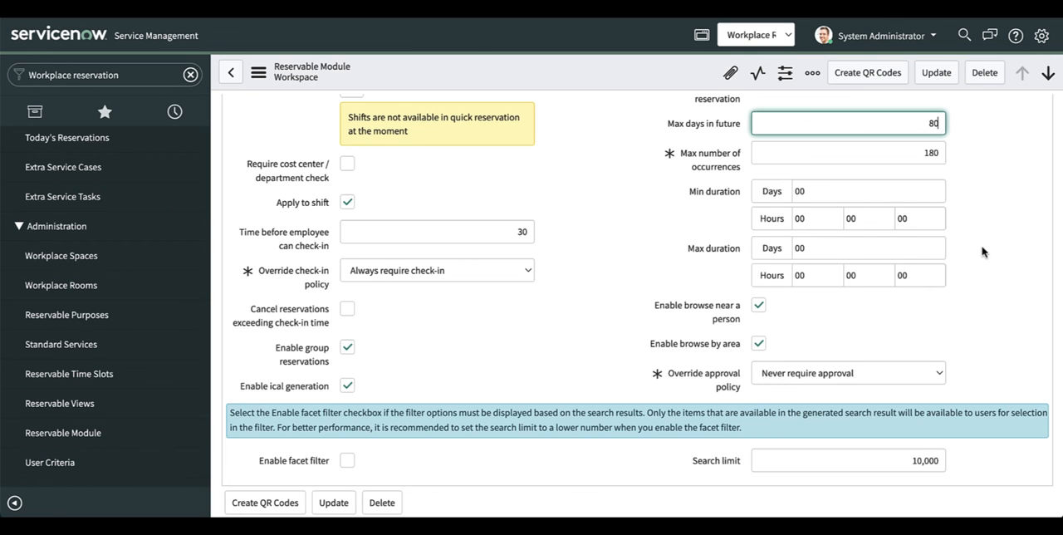
{"action": "scroll", "coordinate": [982, 251], "scroll_direction": "down", "scroll_amount": 1}
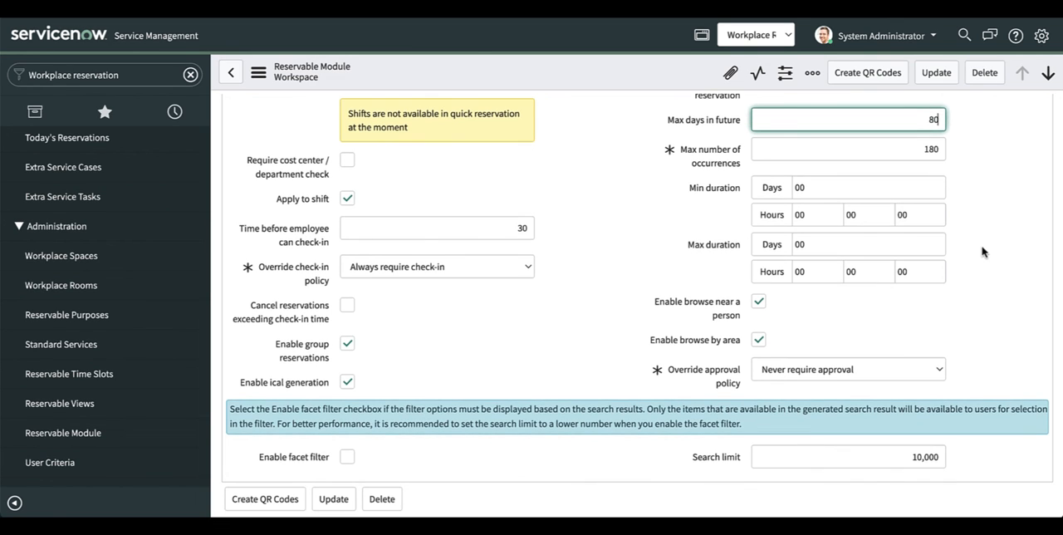
{"action": "scroll", "coordinate": [982, 252], "scroll_direction": "down", "scroll_amount": 1}
{"action": "scroll", "coordinate": [365, 451], "scroll_direction": "up", "scroll_amount": 5}
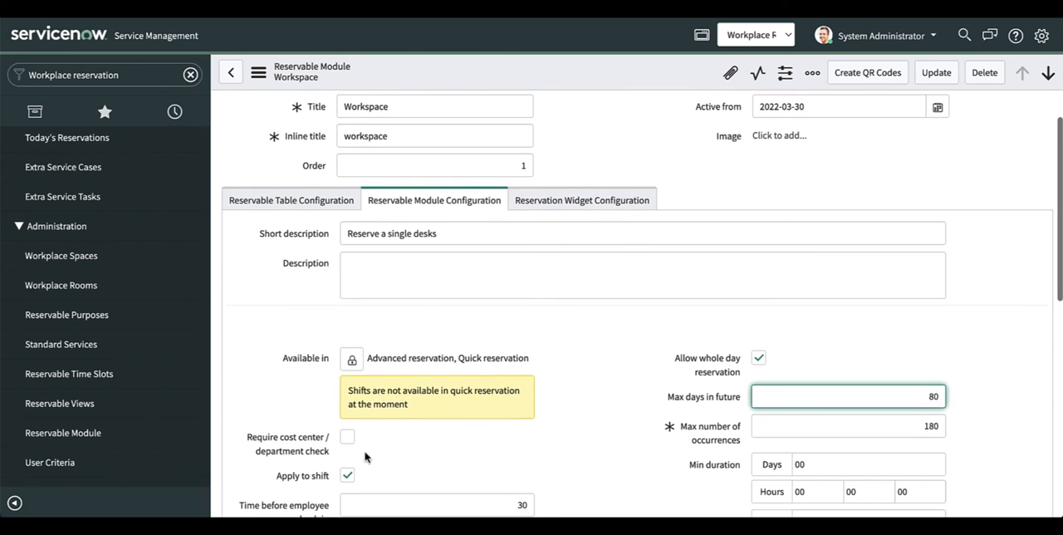
{"action": "left_click", "coordinate": [561, 203]}
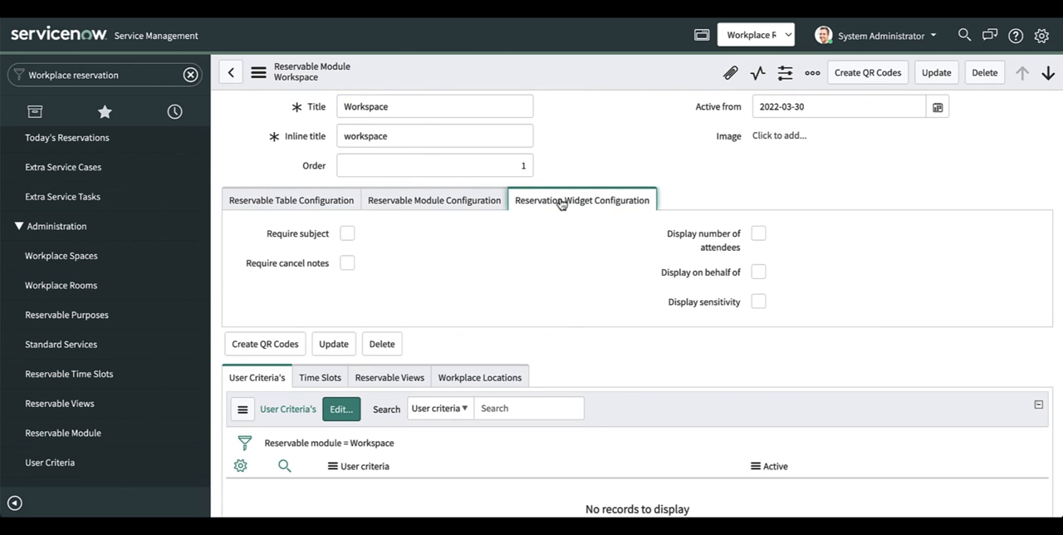
{"action": "left_click", "coordinate": [347, 236]}
{"action": "left_click", "coordinate": [347, 263]}
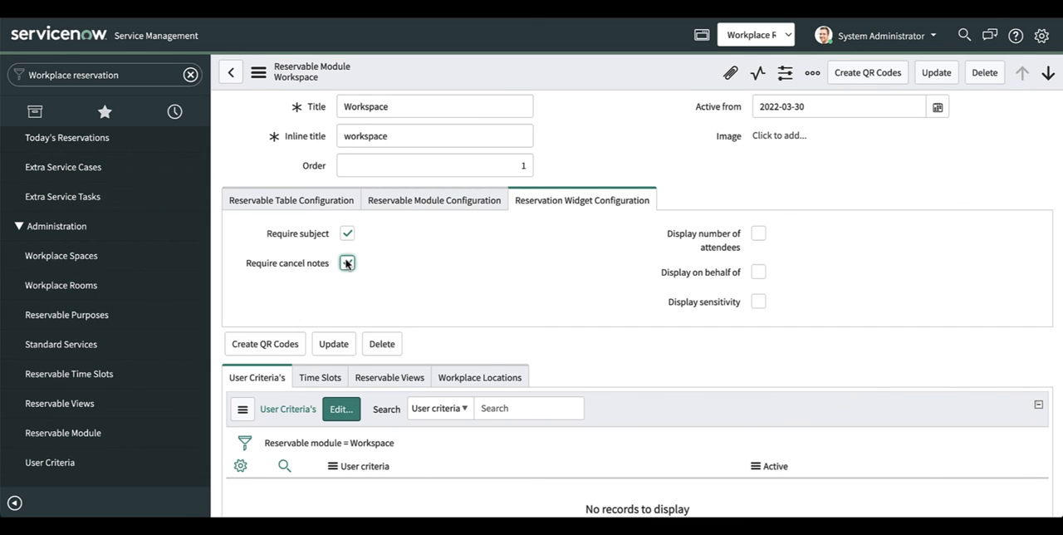
{"action": "left_click", "coordinate": [758, 236]}
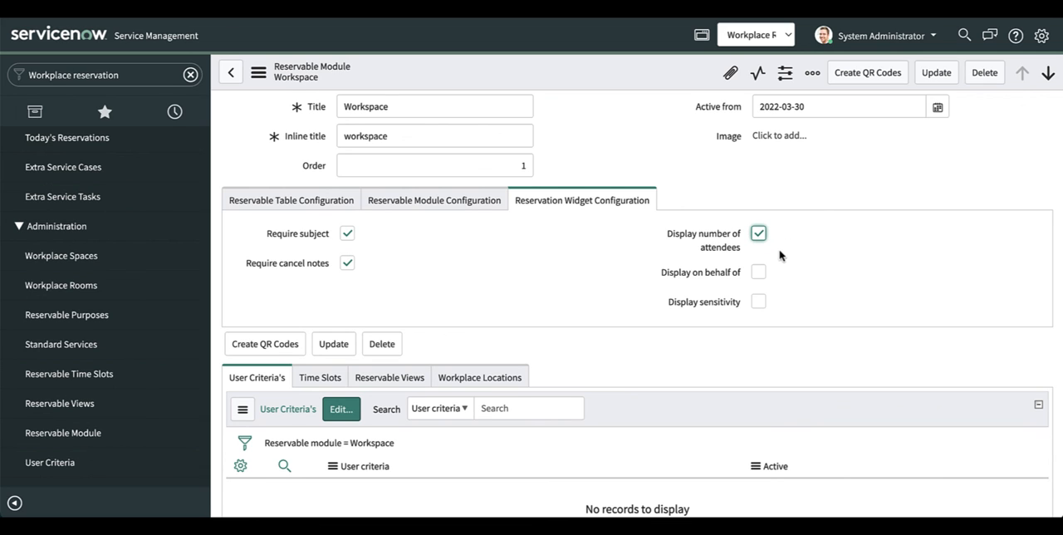
{"action": "left_click", "coordinate": [759, 272]}
{"action": "left_click", "coordinate": [759, 302]}
Step: Add Any User to the Workspace module's user criteria and save the list
{"action": "scroll", "coordinate": [683, 348], "scroll_direction": "down", "scroll_amount": 1}
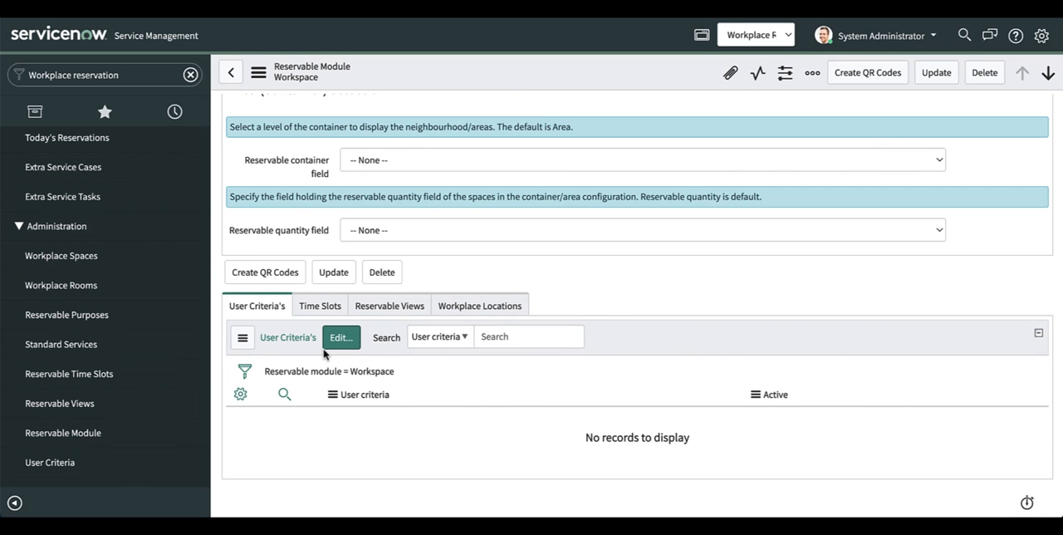
{"action": "left_click", "coordinate": [339, 339]}
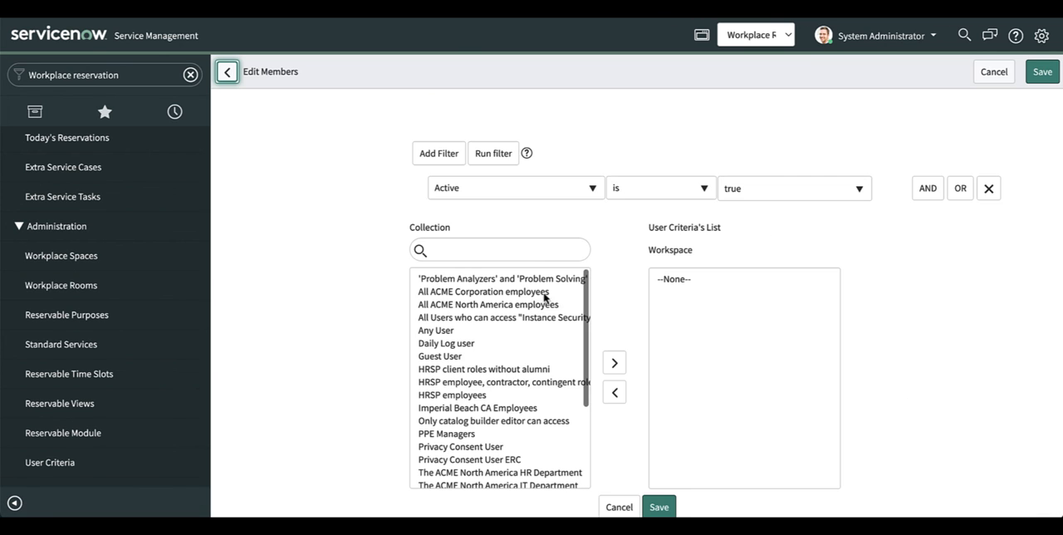
{"action": "left_click", "coordinate": [464, 331]}
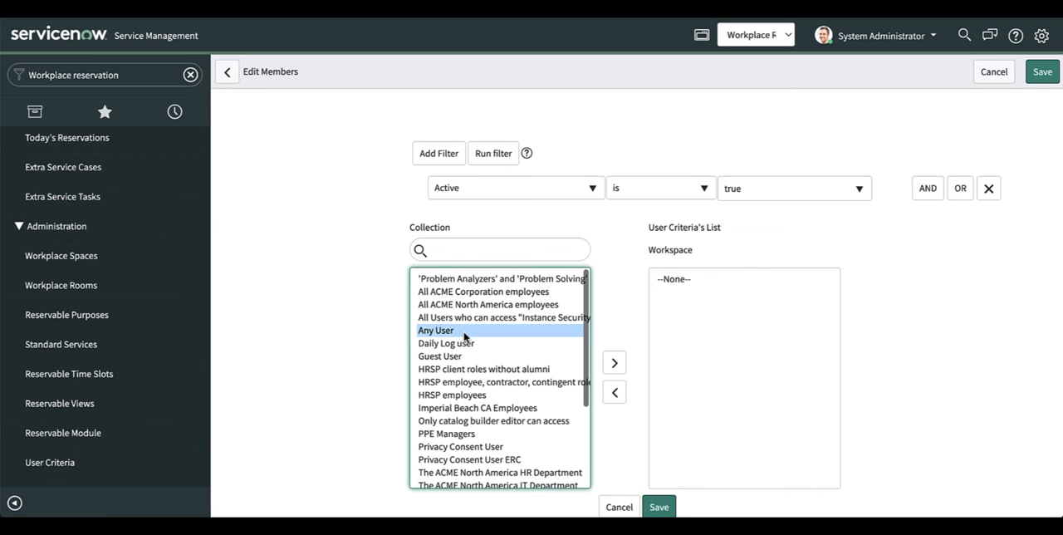
{"action": "left_click", "coordinate": [614, 362]}
{"action": "left_click", "coordinate": [660, 507]}
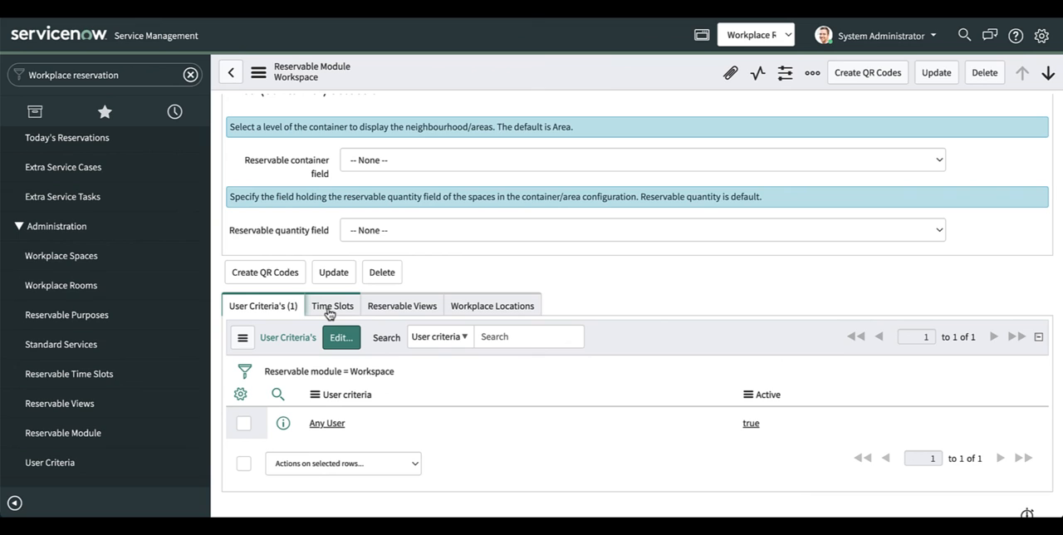
Step: Add Card view, Map view and Schedule view to the Workspace module's reservable views and save the list
{"action": "left_click", "coordinate": [330, 309]}
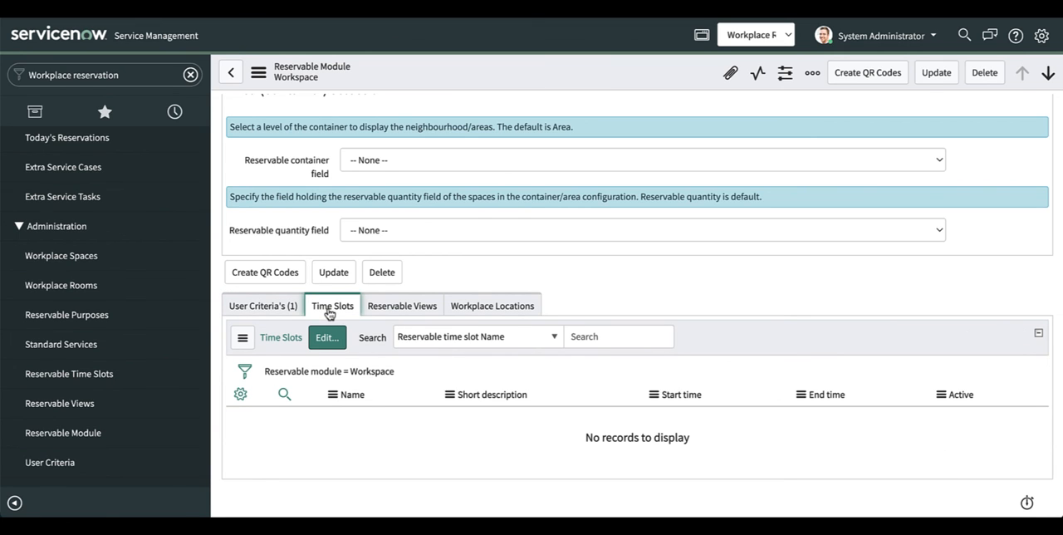
{"action": "left_click", "coordinate": [399, 308]}
{"action": "left_click", "coordinate": [354, 337]}
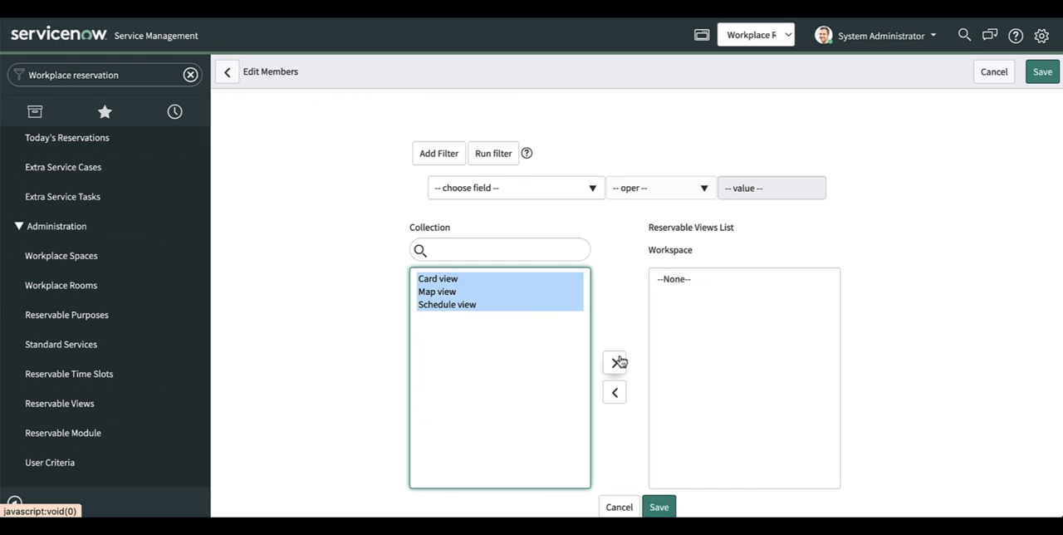
{"action": "left_click", "coordinate": [616, 363]}
{"action": "scroll", "coordinate": [624, 415], "scroll_direction": "down", "scroll_amount": 1}
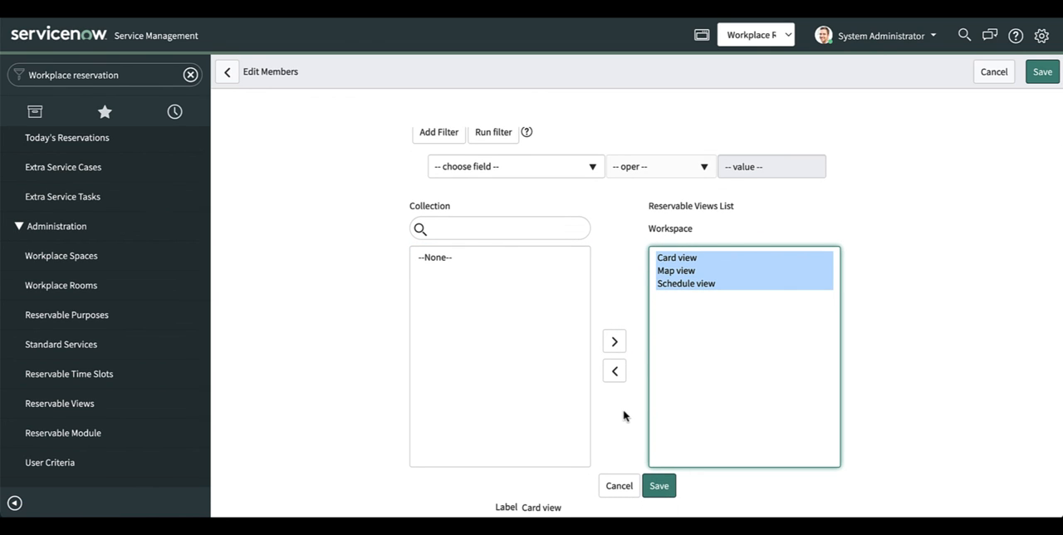
{"action": "left_click", "coordinate": [659, 487]}
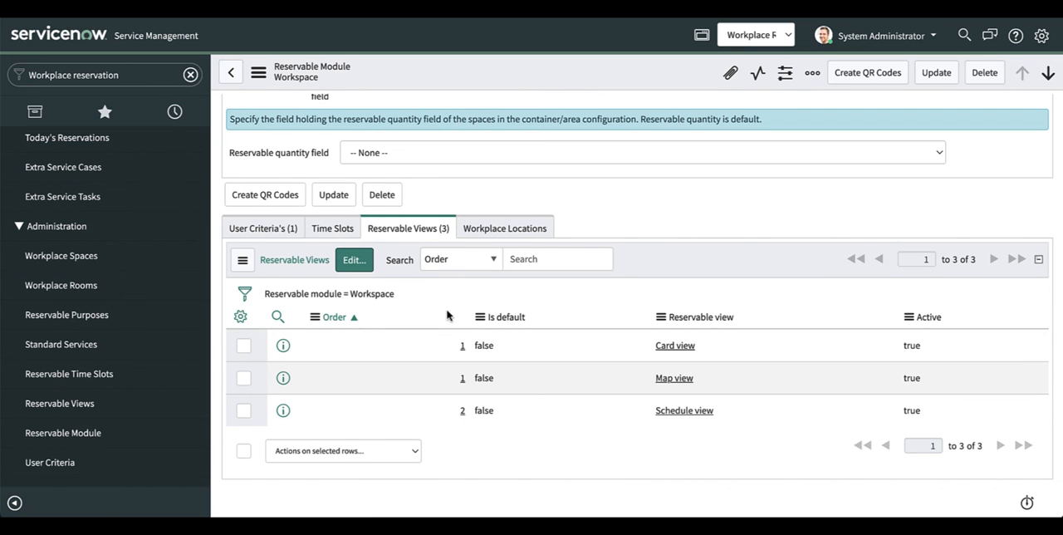
Step: Set the Card view's order to 3, make it the default view and save the view configuration
{"action": "left_click", "coordinate": [463, 346]}
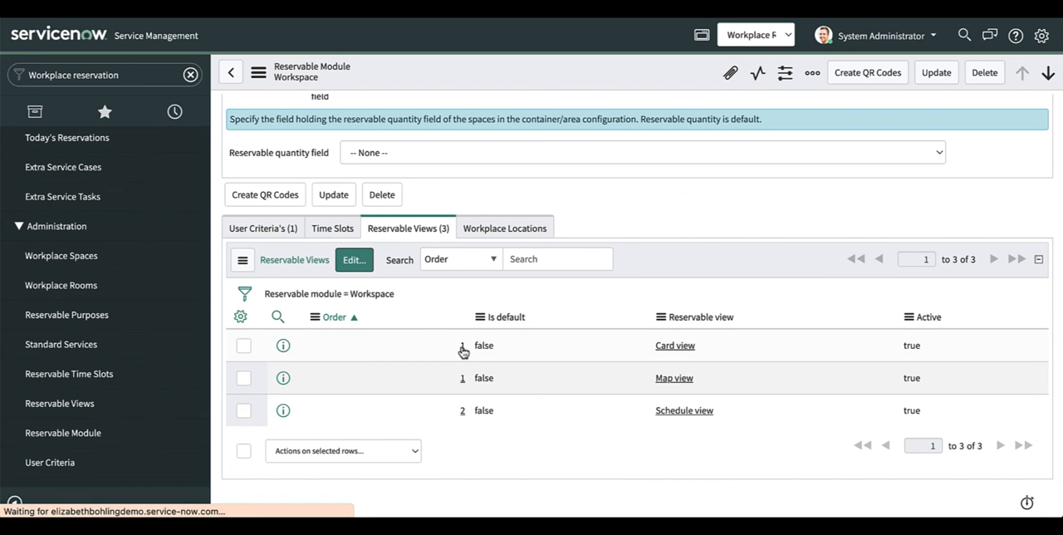
{"action": "left_click", "coordinate": [526, 155]}
{"action": "key", "text": "BackSpace"}
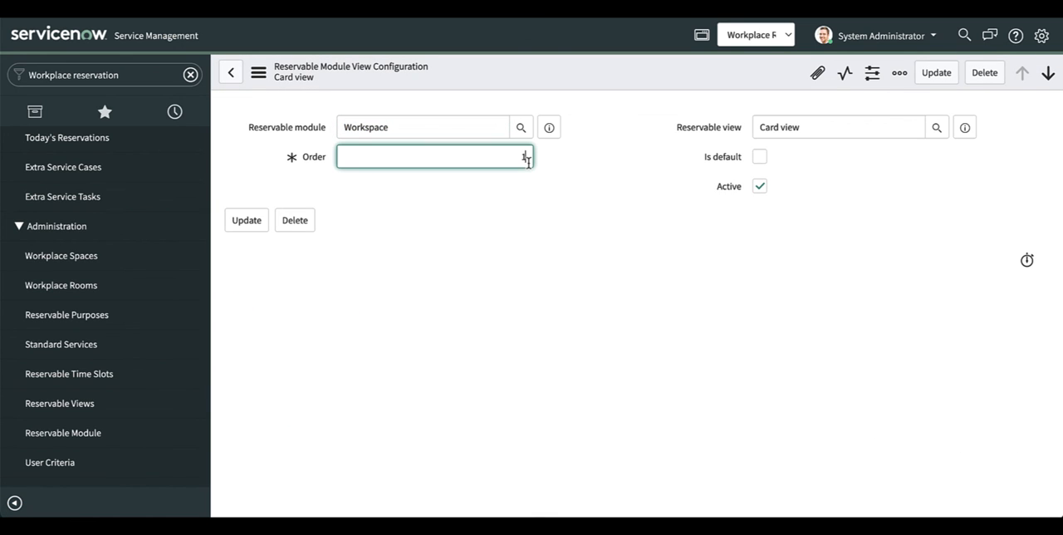
{"action": "type", "text": "3"}
{"action": "left_click", "coordinate": [759, 156]}
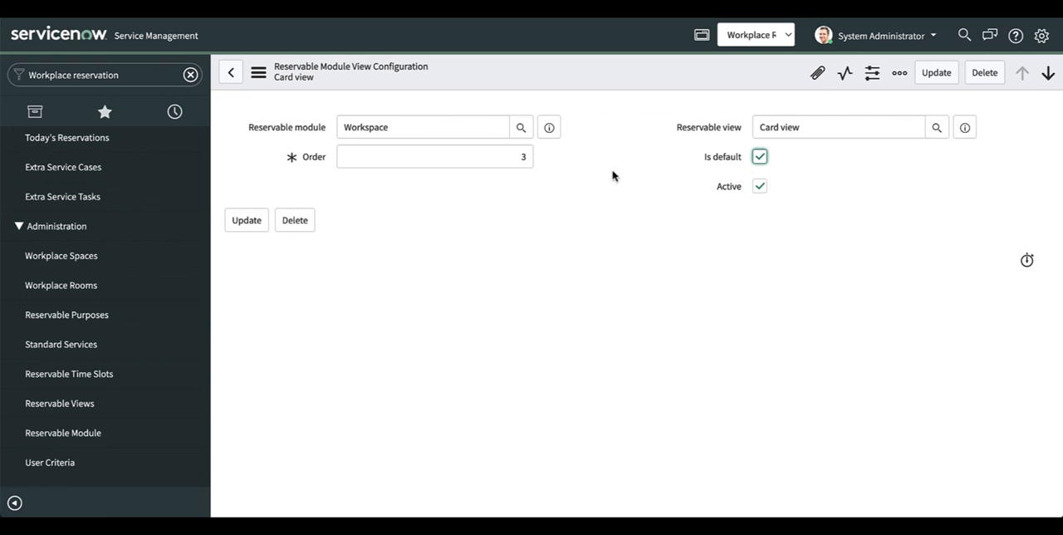
{"action": "left_click", "coordinate": [247, 220]}
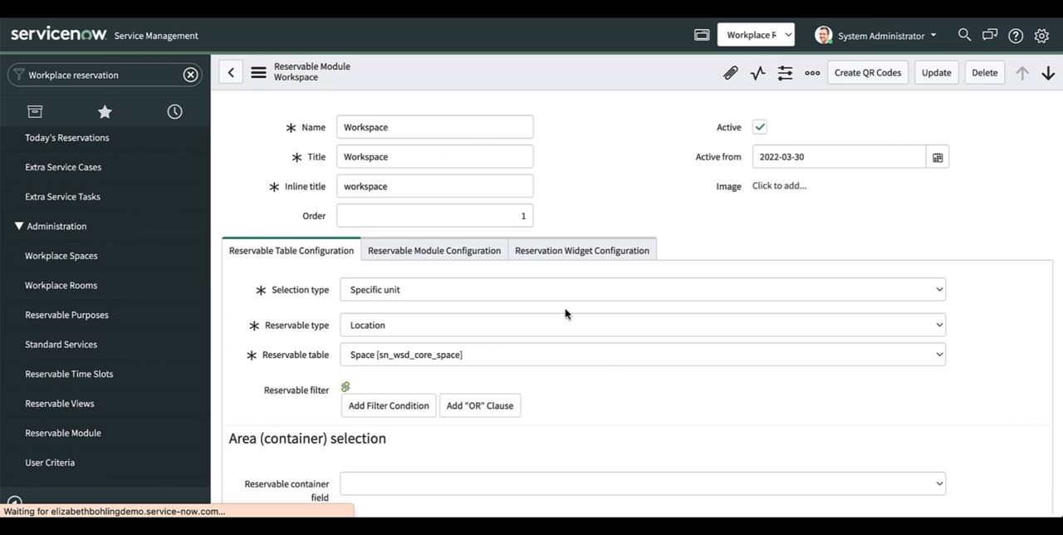
Step: Add Austin-A4 to the Workspace module's workplace locations and save the list
{"action": "left_click", "coordinate": [519, 231]}
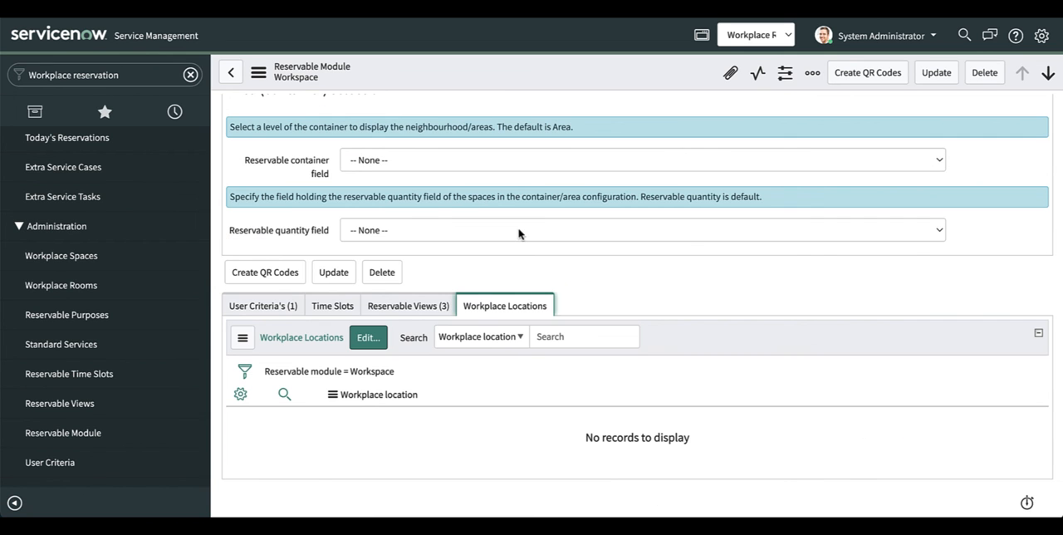
{"action": "left_click", "coordinate": [371, 340]}
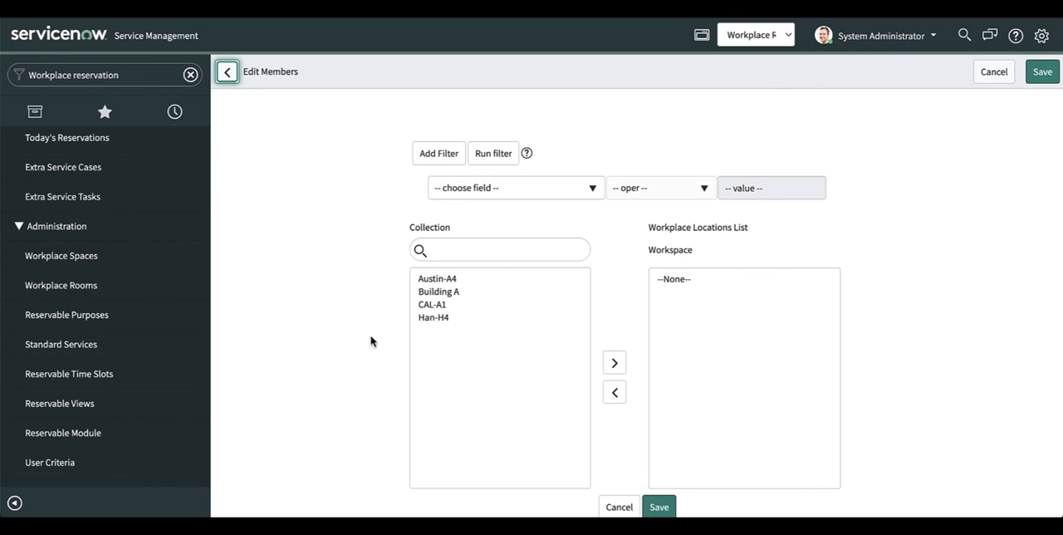
{"action": "left_click", "coordinate": [446, 333]}
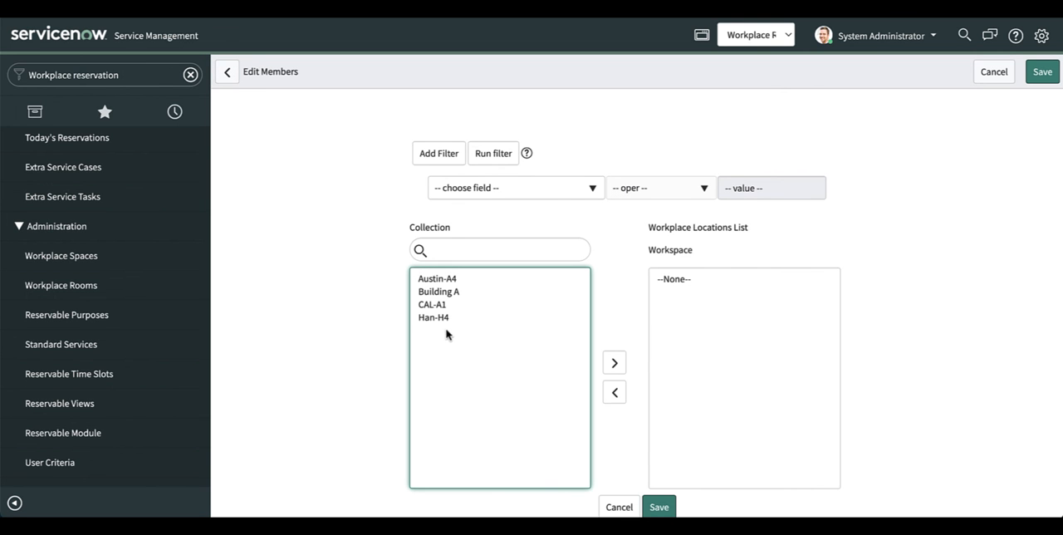
{"action": "left_click", "coordinate": [446, 280]}
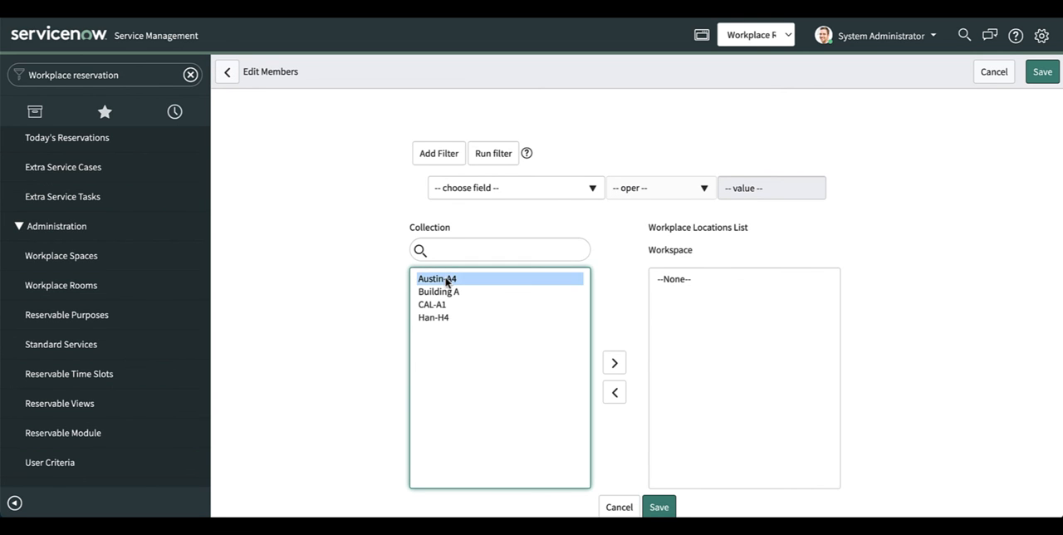
{"action": "left_click", "coordinate": [614, 363]}
{"action": "scroll", "coordinate": [628, 439], "scroll_direction": "down", "scroll_amount": 1}
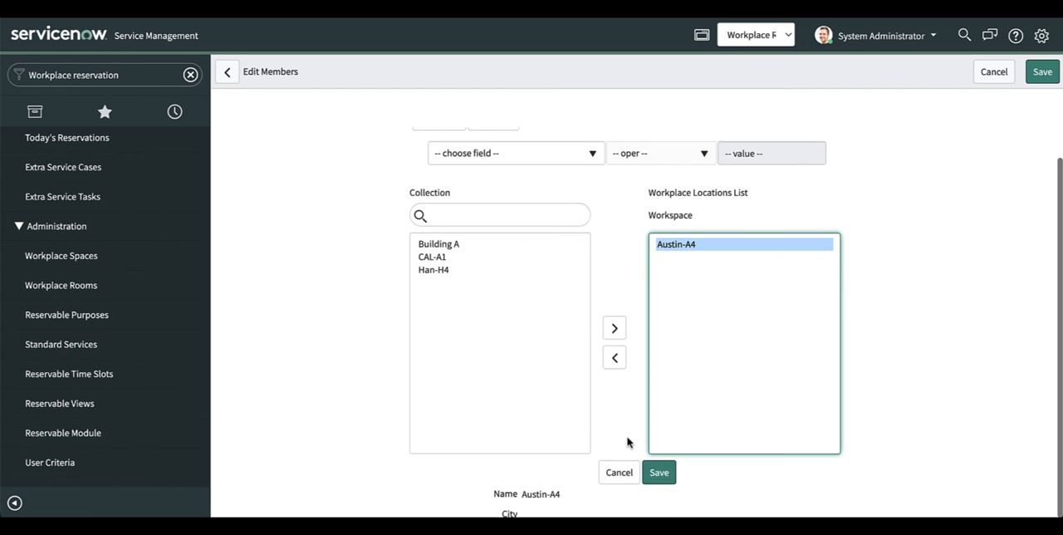
{"action": "left_click", "coordinate": [656, 469]}
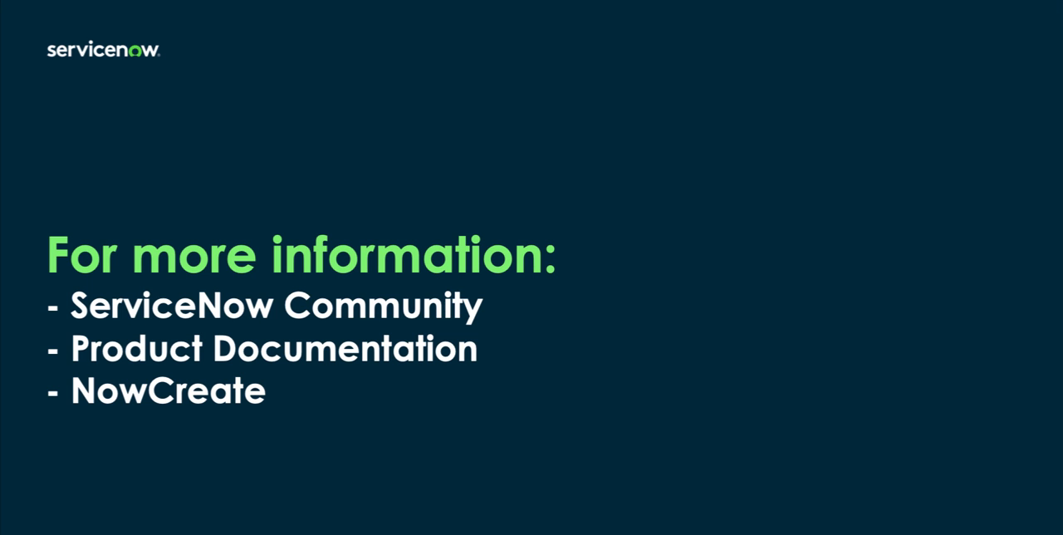